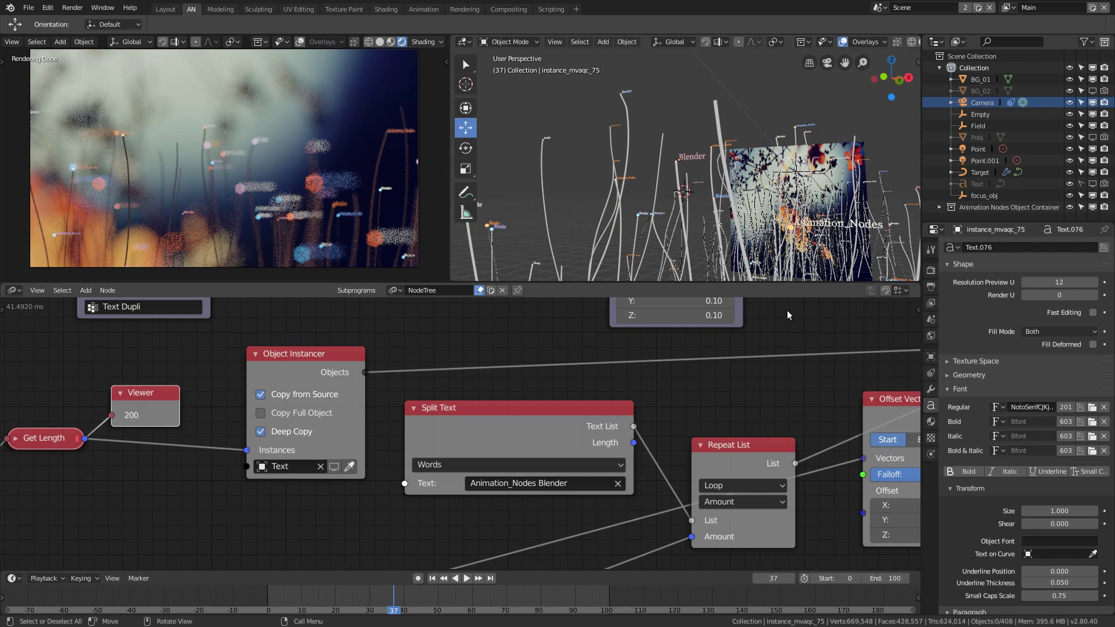
{"action": "middle_click_drag", "start_coordinate": [660, 380], "coordinate": [692, 371]}
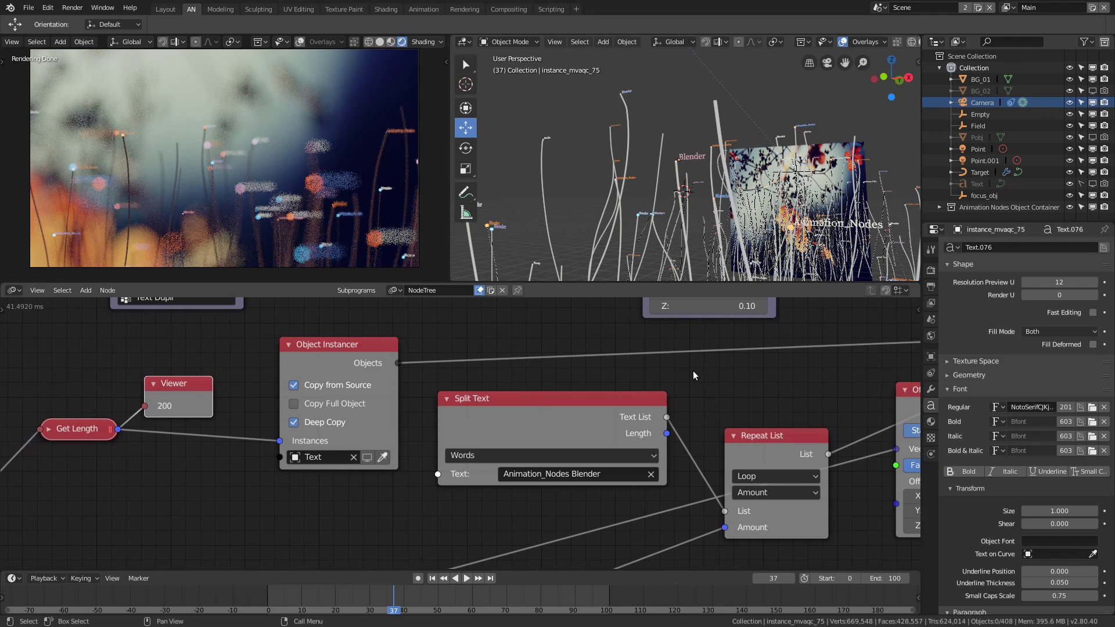
{"action": "left_click", "coordinate": [617, 475]}
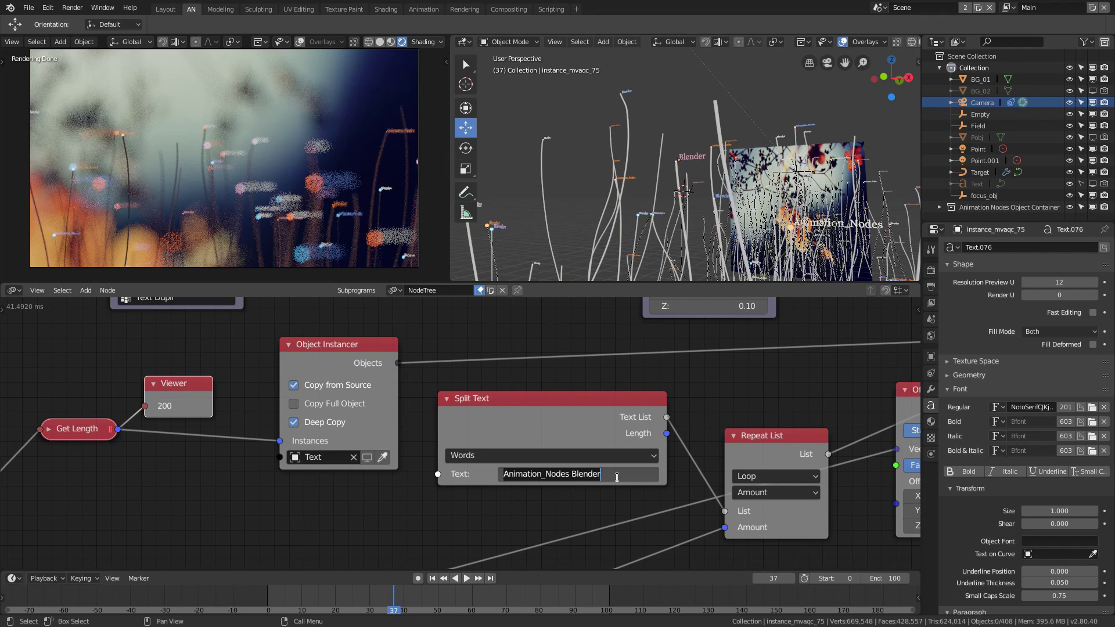
{"action": "left_click", "coordinate": [813, 409]}
- Set the X, Y and Z scale of the text instances to 0.50 in the transform node of the Text Dupli loop
{"action": "middle_click_drag", "start_coordinate": [813, 409], "coordinate": [773, 371]}
{"action": "middle_click_drag", "start_coordinate": [721, 342], "coordinate": [670, 544]}
{"action": "left_click_drag", "start_coordinate": [628, 443], "coordinate": [628, 473]}
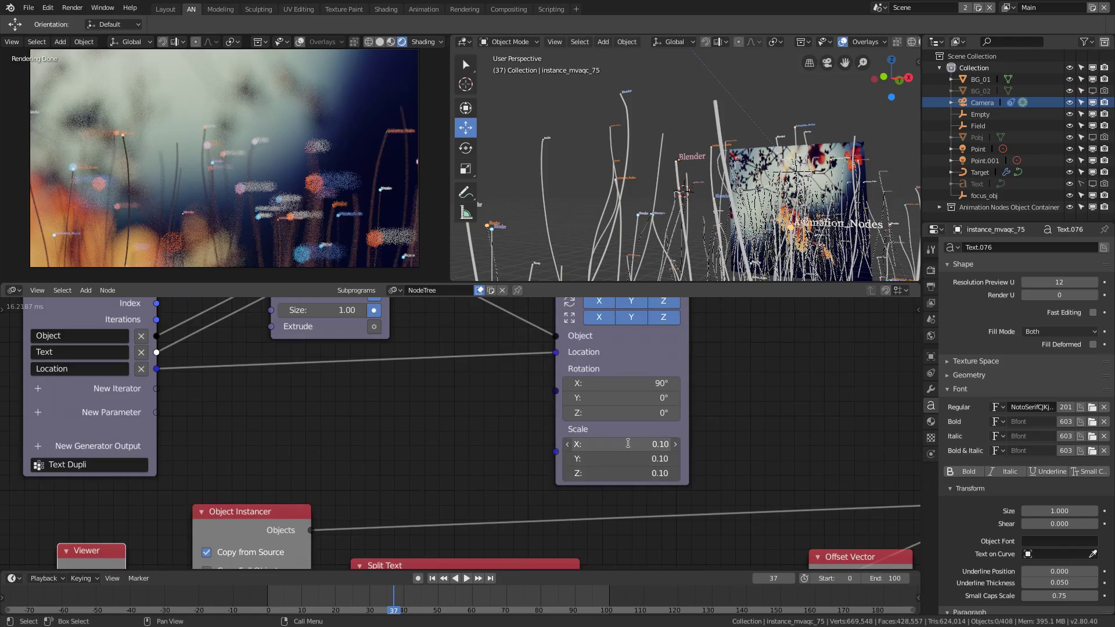
{"action": "type", "text": ".5"}
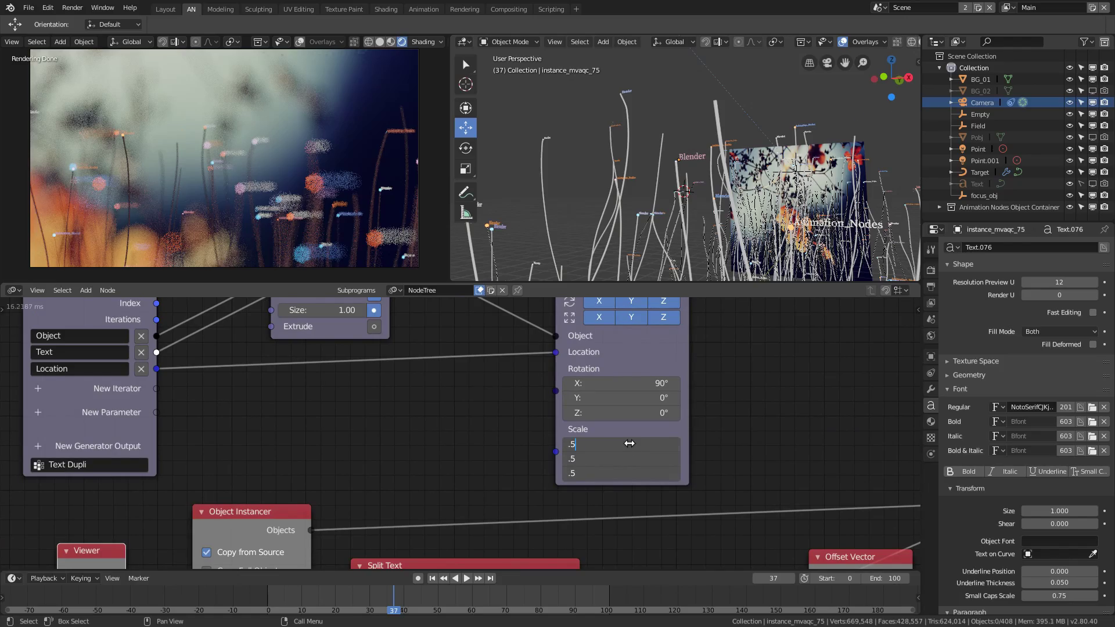
{"action": "key", "text": "Return"}
{"action": "middle_click_drag", "start_coordinate": [712, 218], "coordinate": [646, 116]}
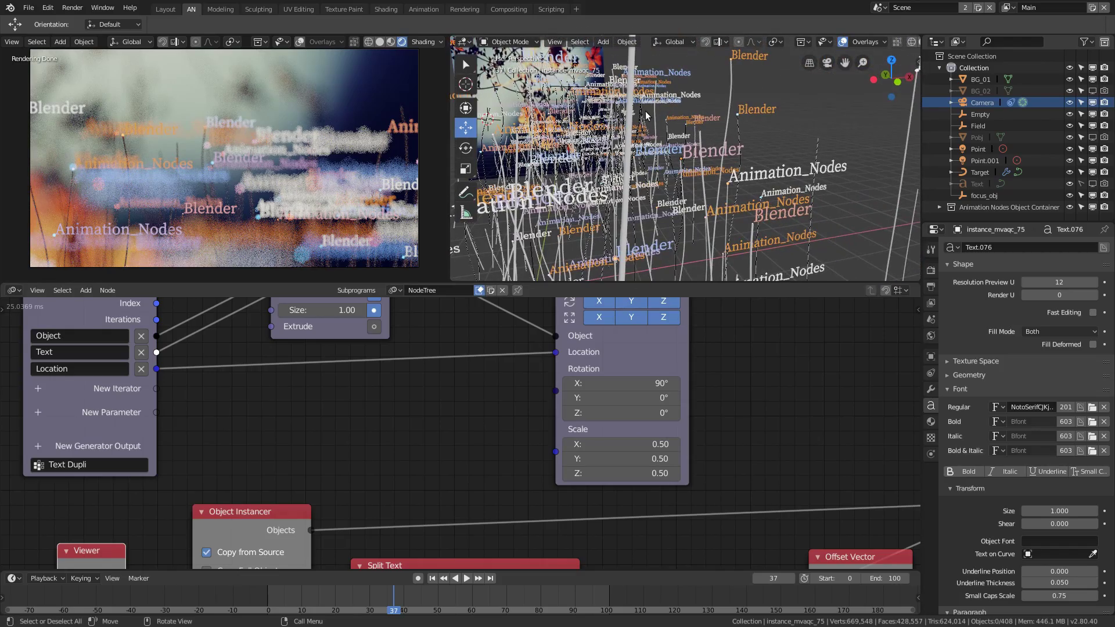
{"action": "middle_click_drag", "start_coordinate": [775, 192], "coordinate": [757, 176]}
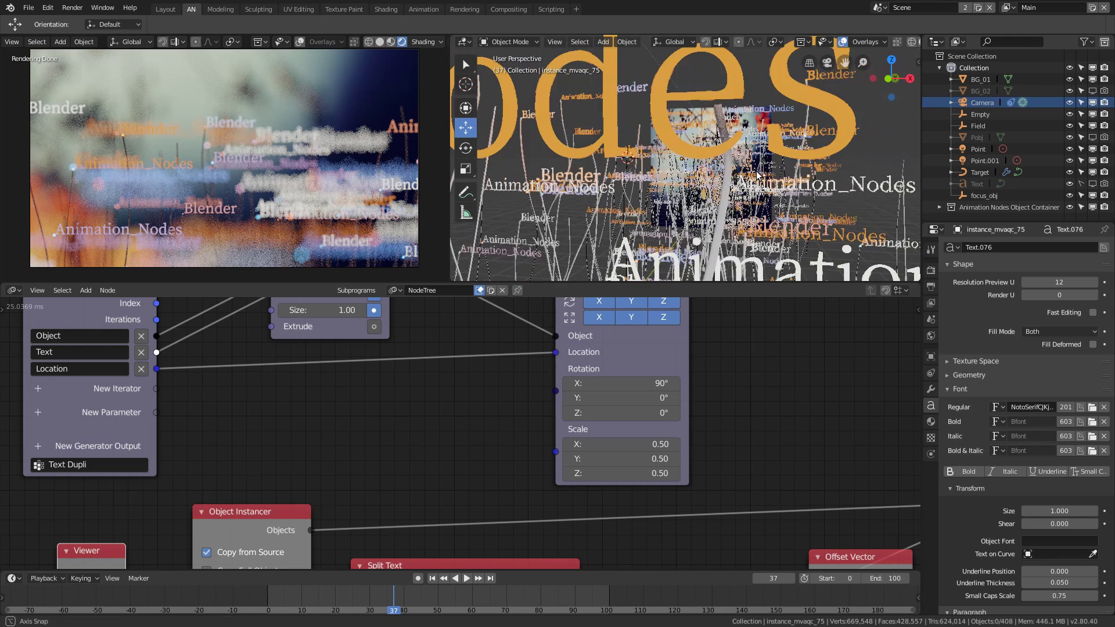
{"action": "scroll", "coordinate": [736, 152], "scroll_direction": "down", "scroll_amount": 3}
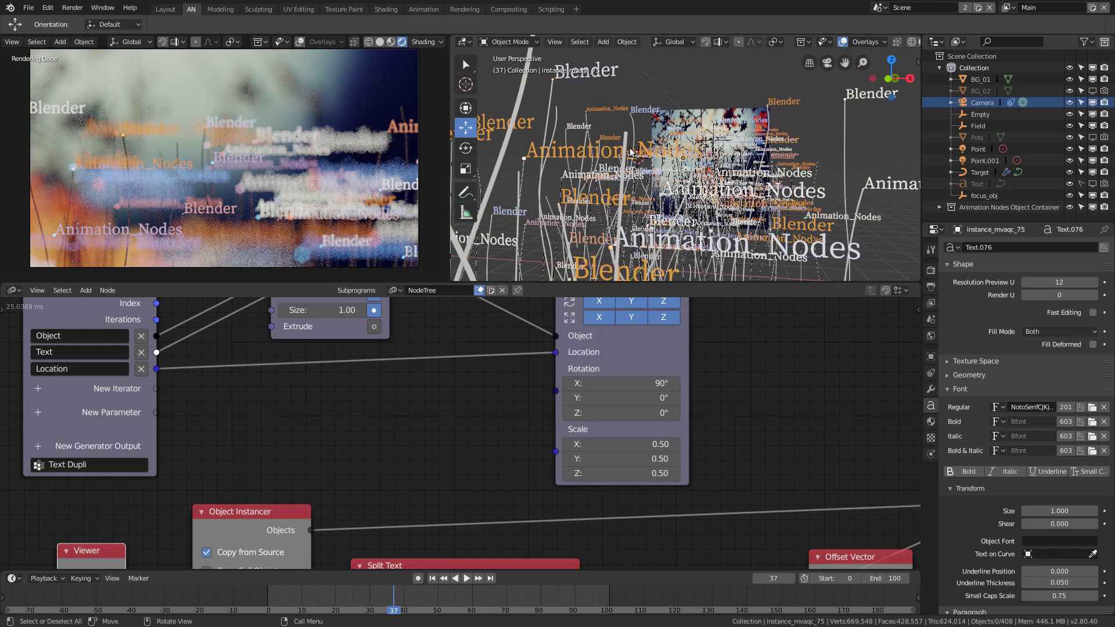
- Examine the Split Text and Repeat List nodes, and the Object Instancer and Random Number nodes below them
{"action": "middle_click_drag", "start_coordinate": [407, 410], "coordinate": [490, 245]}
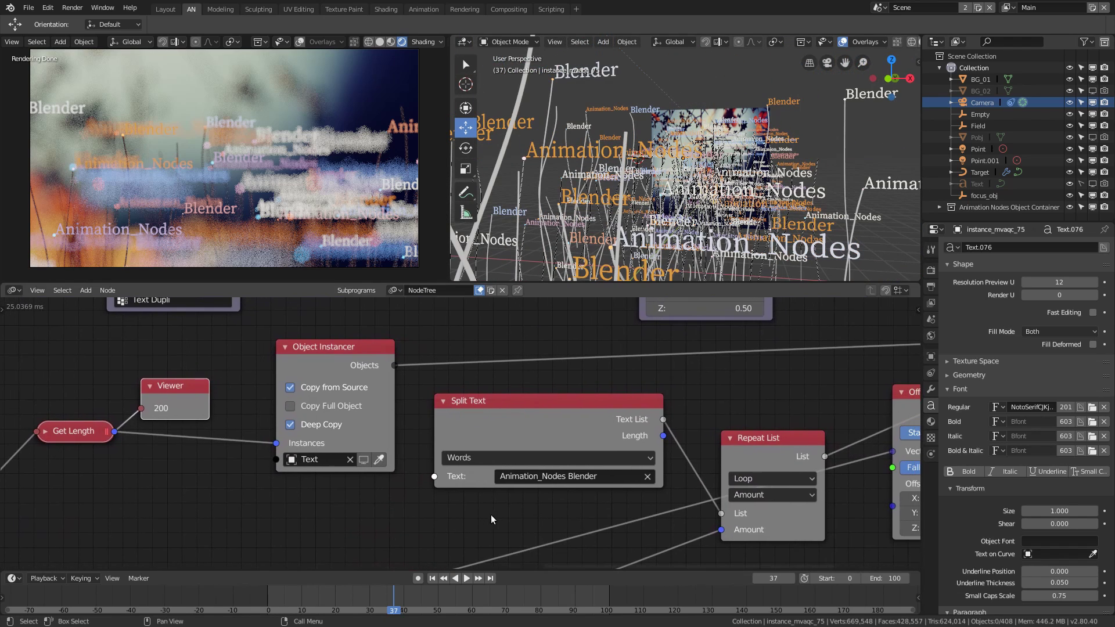
{"action": "middle_click_drag", "start_coordinate": [492, 519], "coordinate": [416, 469]}
{"action": "left_click", "coordinate": [508, 430]}
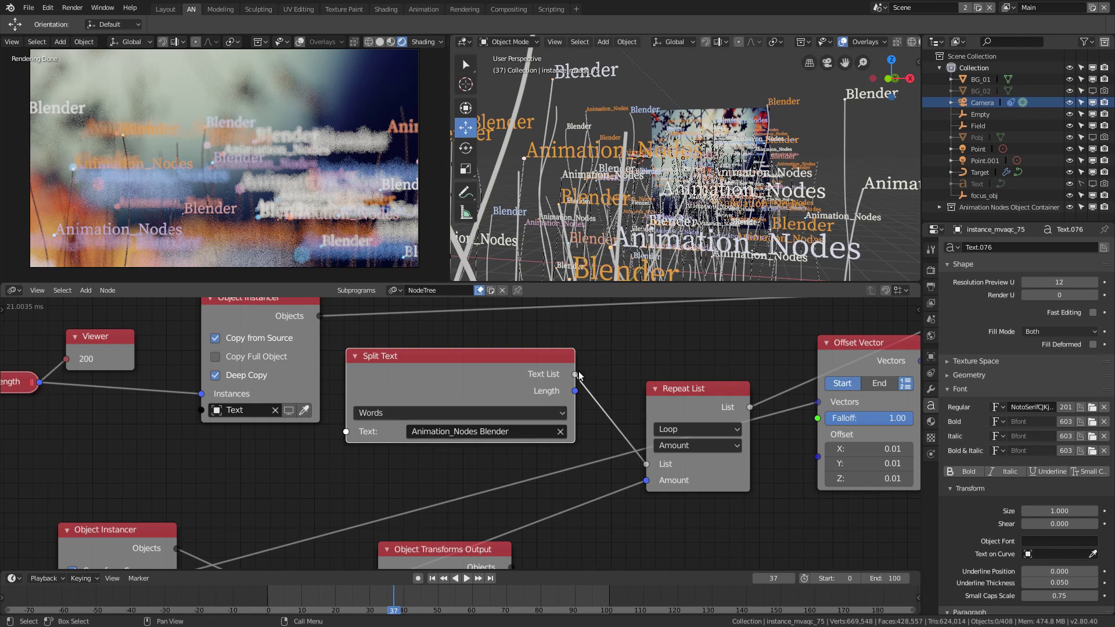
{"action": "left_click_drag", "start_coordinate": [575, 374], "coordinate": [738, 335]}
{"action": "left_click_drag", "start_coordinate": [446, 444], "coordinate": [448, 446]}
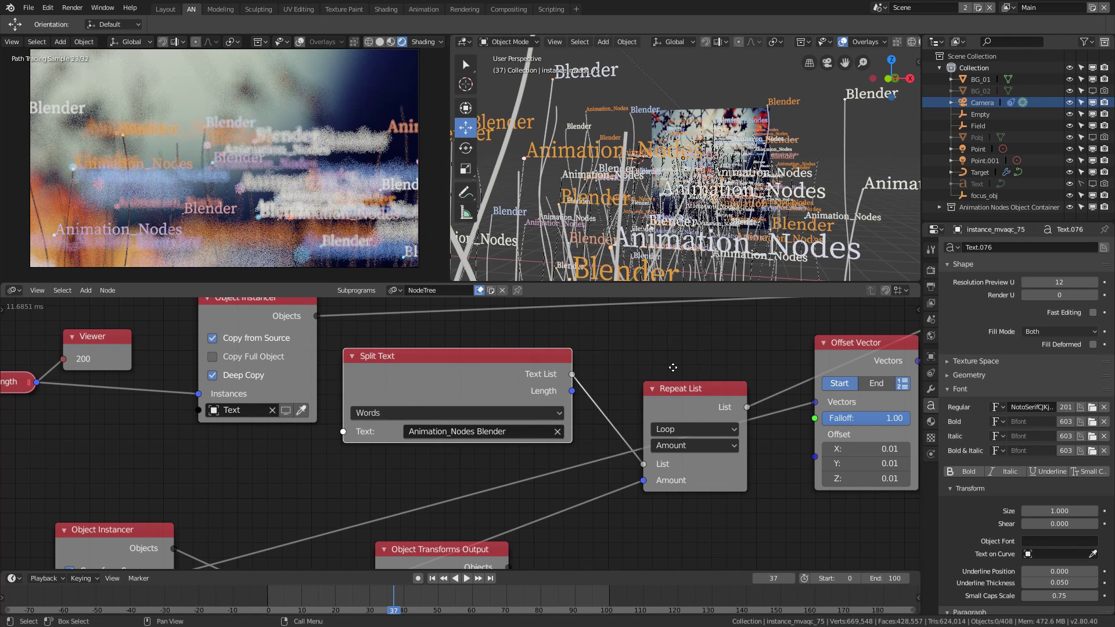
{"action": "middle_click_drag", "start_coordinate": [662, 474], "coordinate": [560, 469]}
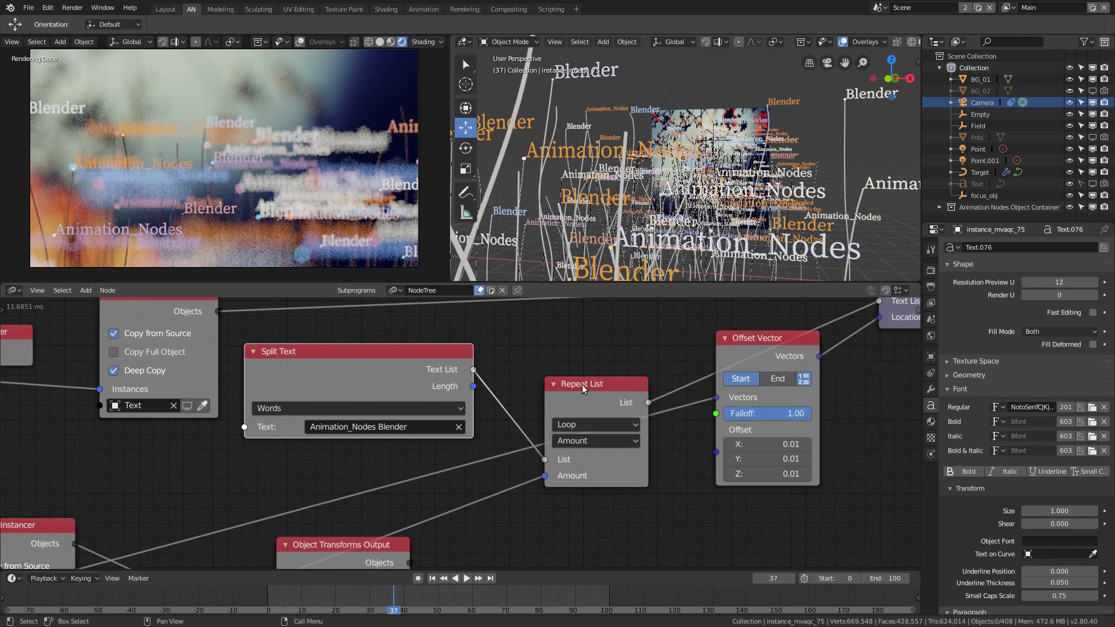
{"action": "middle_click_drag", "start_coordinate": [74, 551], "coordinate": [472, 291]}
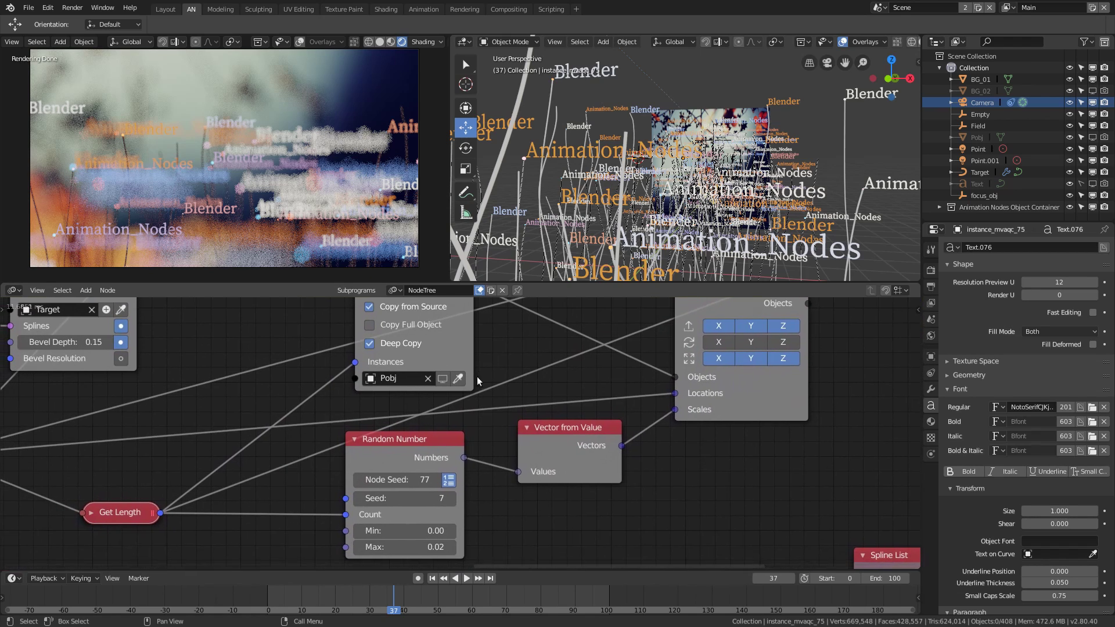
{"action": "middle_click_drag", "start_coordinate": [552, 414], "coordinate": [421, 602]}
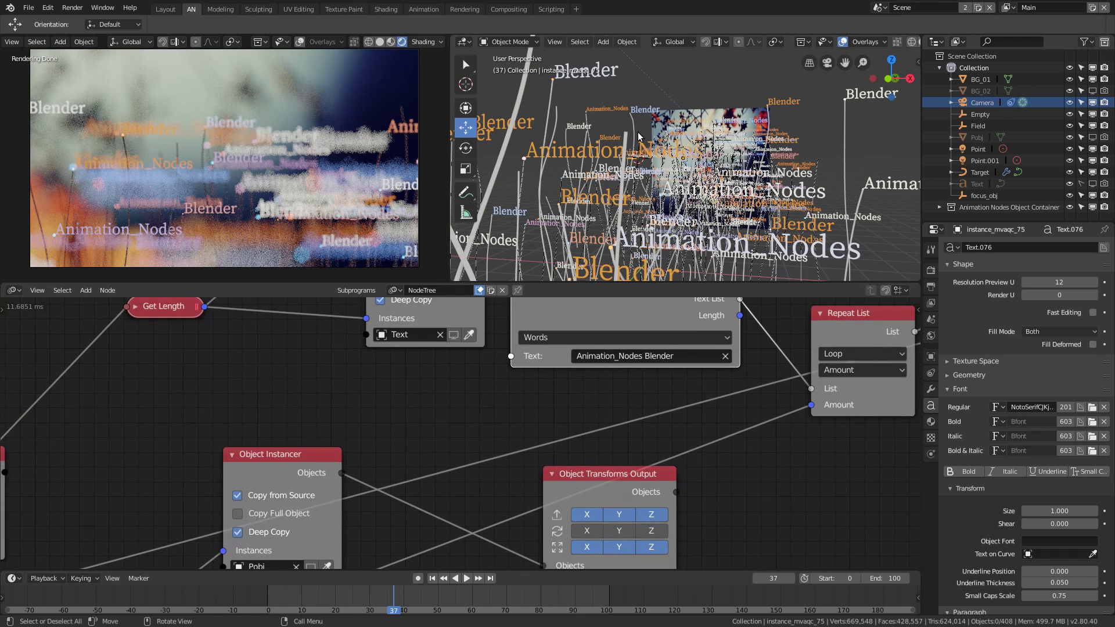
- Replace the Split Text node's text with "Thininking Penguin Animation Nodes"
{"action": "middle_click_drag", "start_coordinate": [665, 391], "coordinate": [594, 446]}
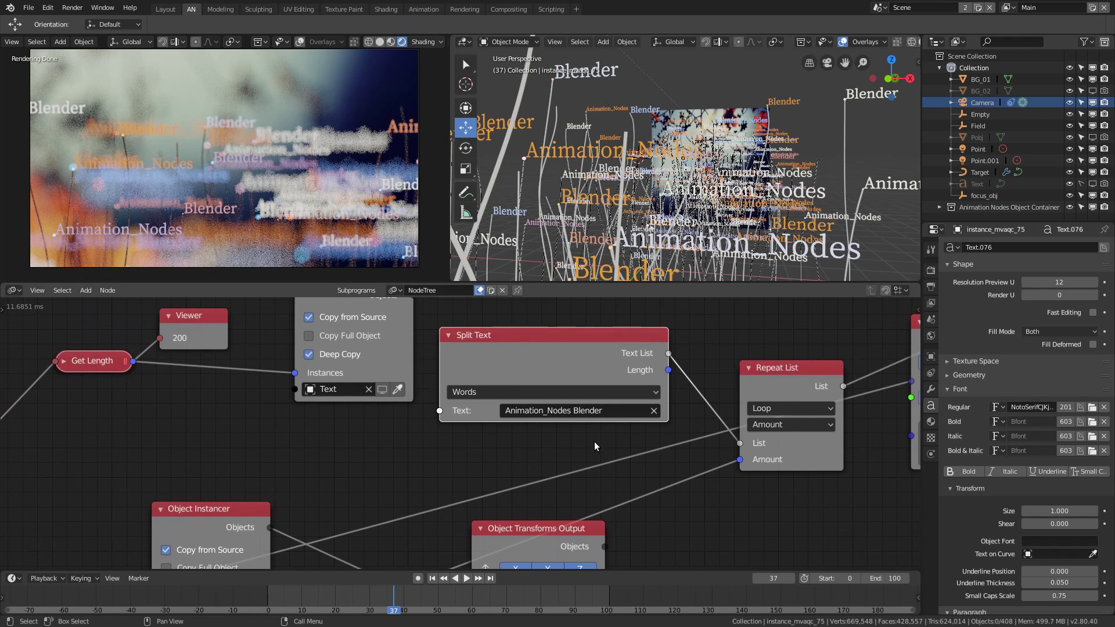
{"action": "left_click", "coordinate": [617, 410]}
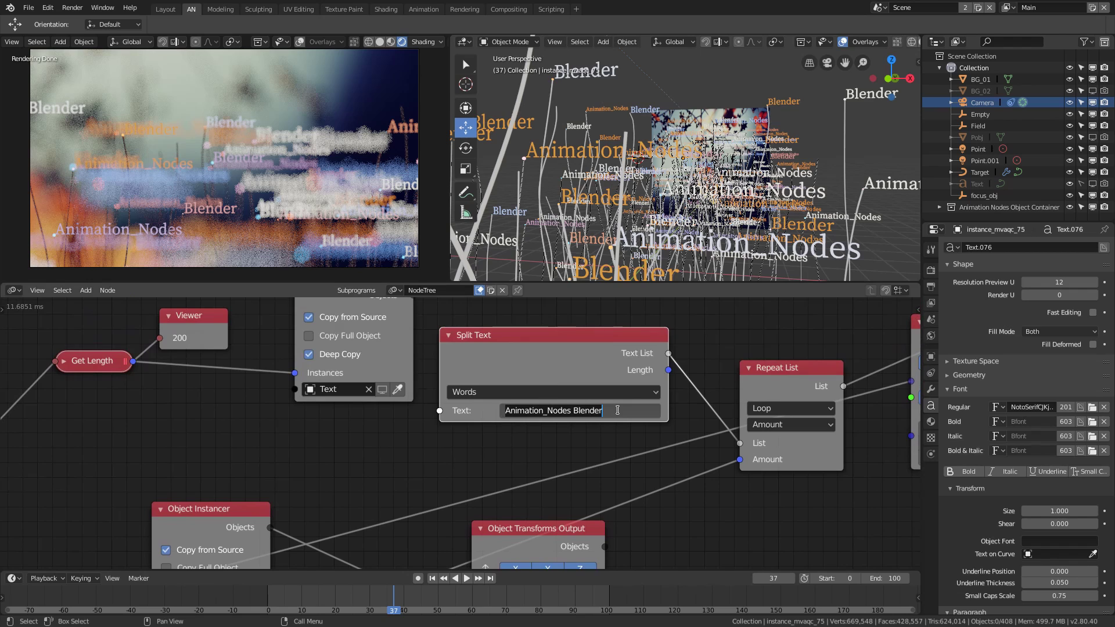
{"action": "type", "text": "Thin"}
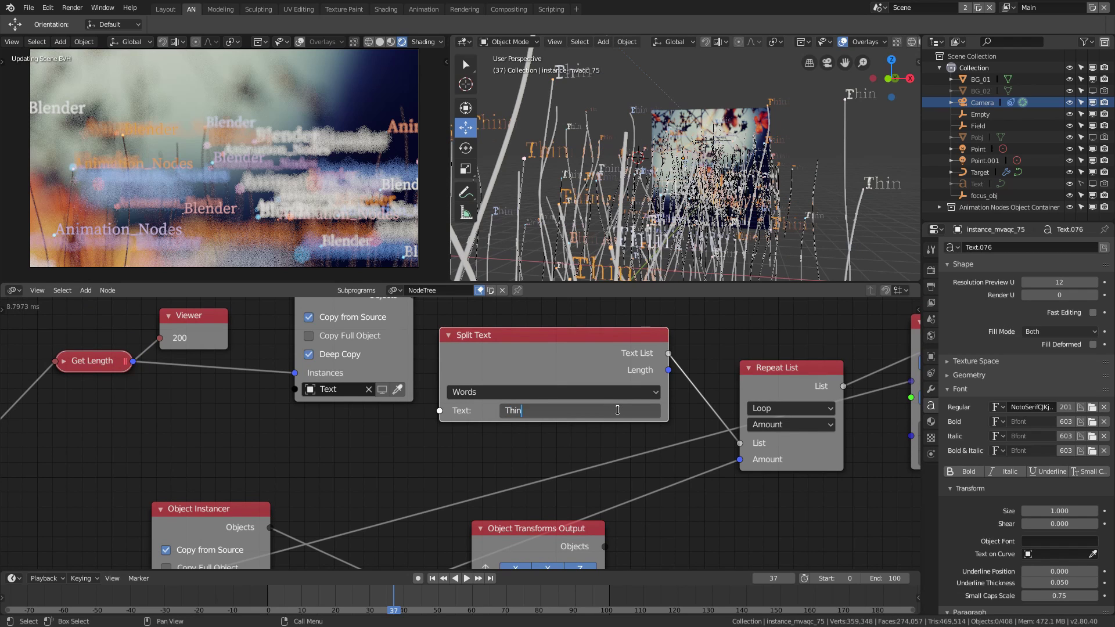
{"action": "type", "text": "inking "}
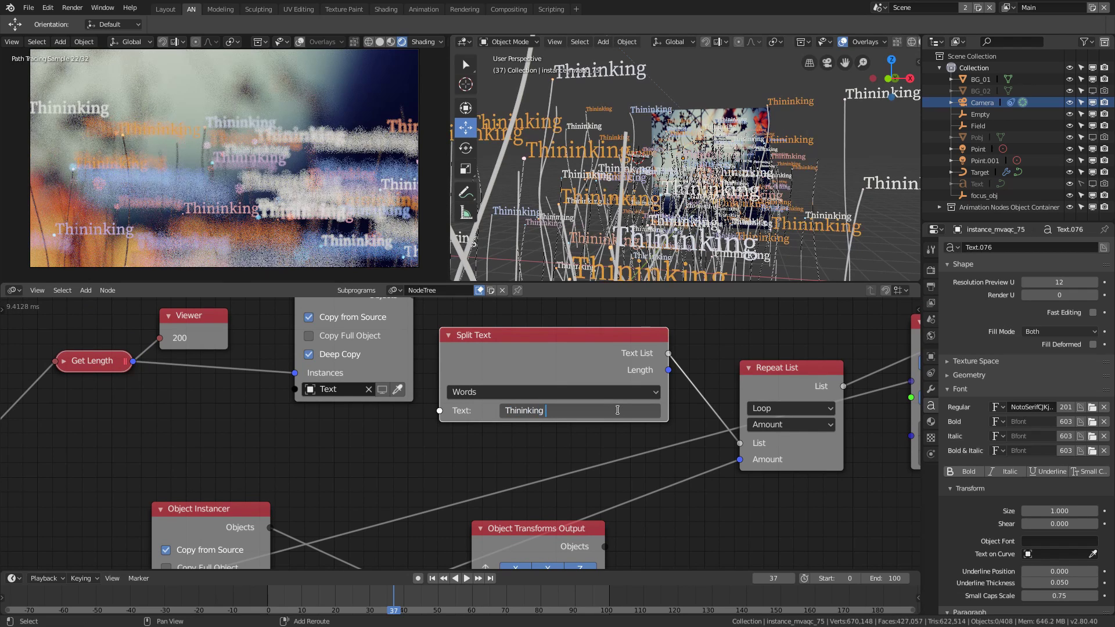
{"action": "type", "text": "Penguin"}
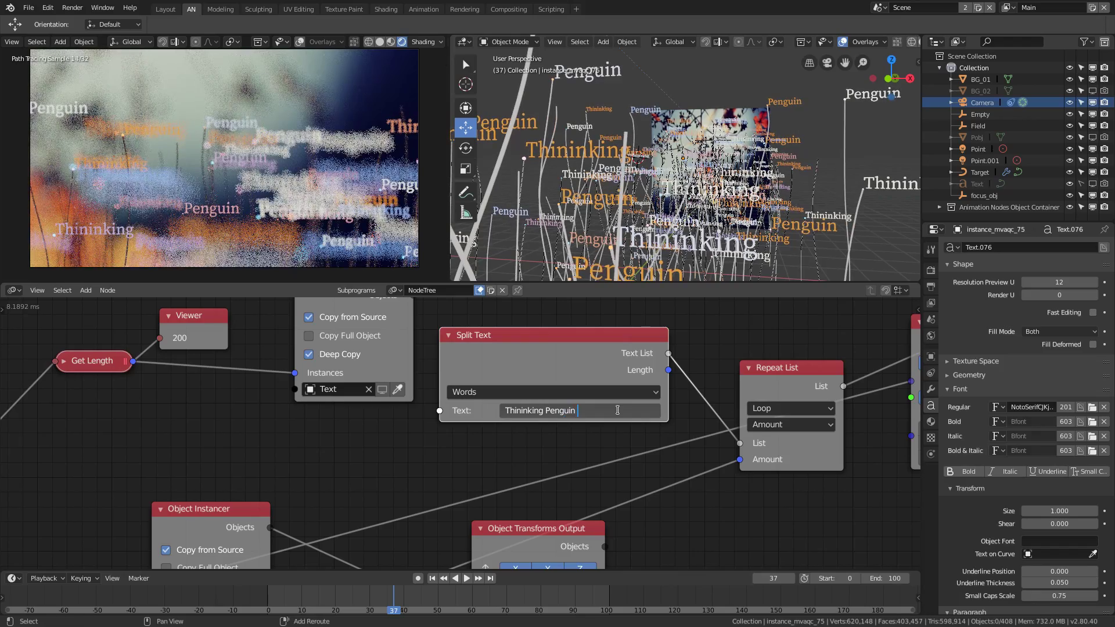
{"action": "type", "text": " Animation"}
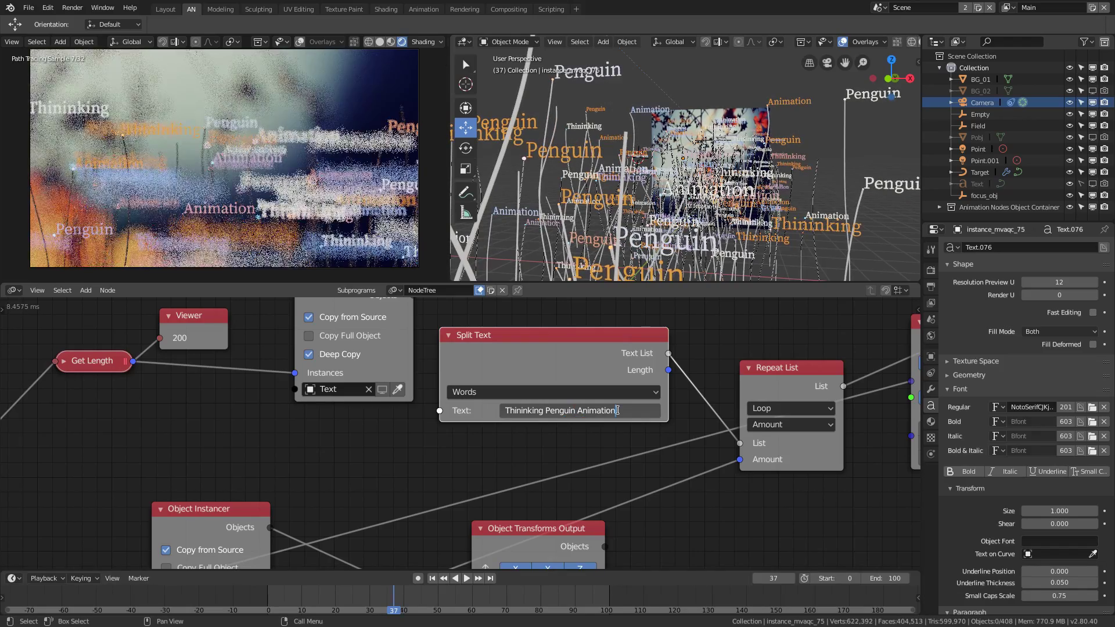
{"action": "type", "text": " Nodes"}
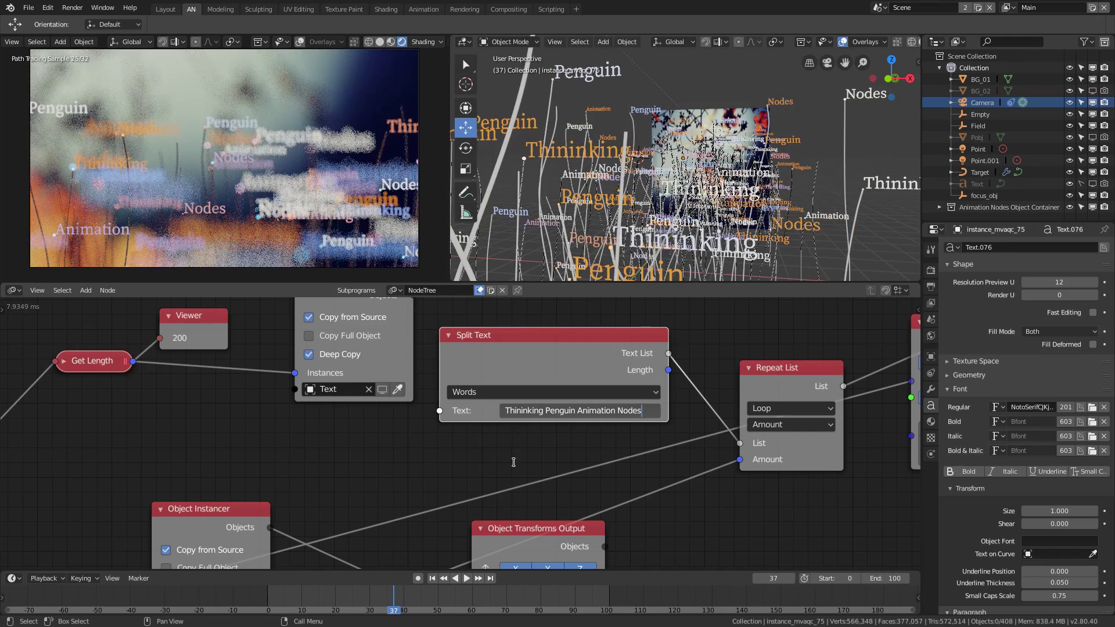
{"action": "key", "text": "Return"}
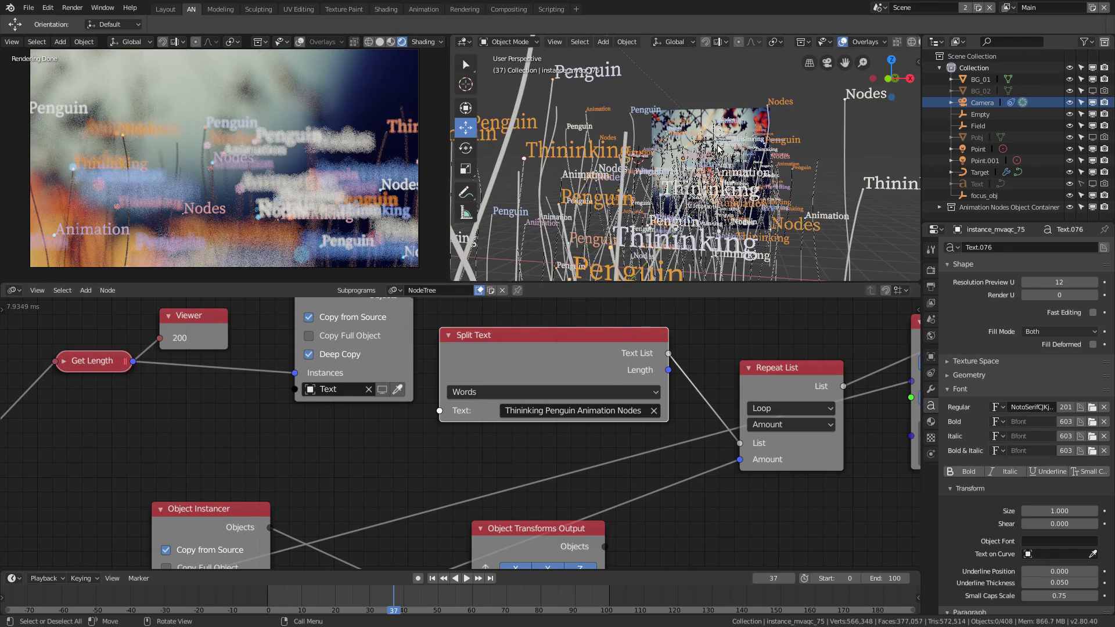
{"action": "middle_click_drag", "start_coordinate": [720, 149], "coordinate": [740, 174]}
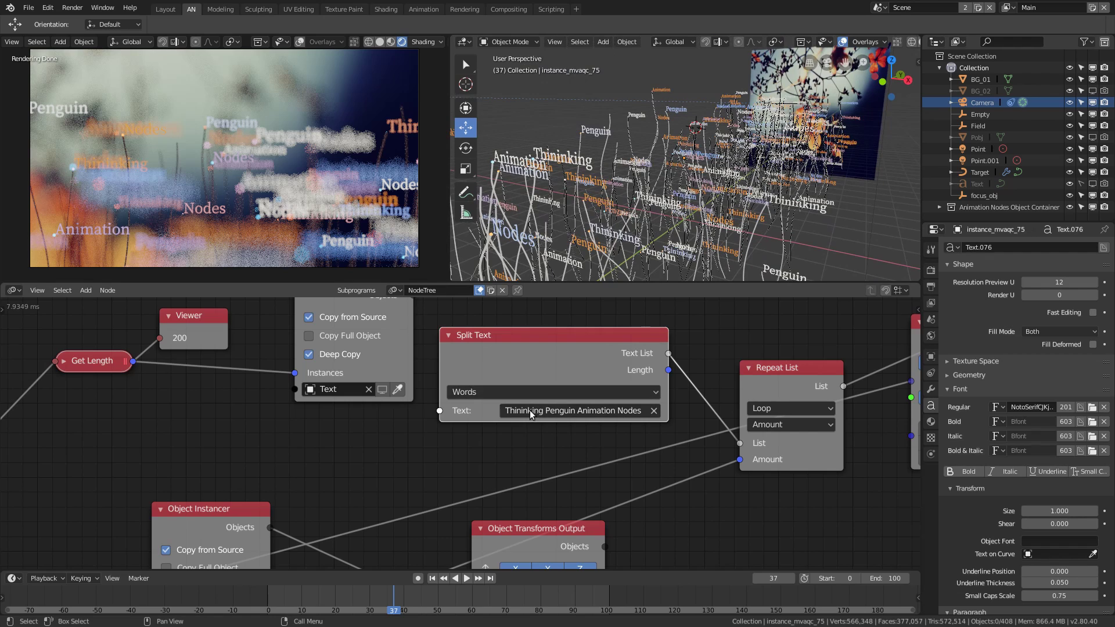
- Attach a Viewer node to the Split Text node's Text List output to inspect the words, and delete the viewer
{"action": "left_click_drag", "start_coordinate": [594, 340], "coordinate": [583, 343]}
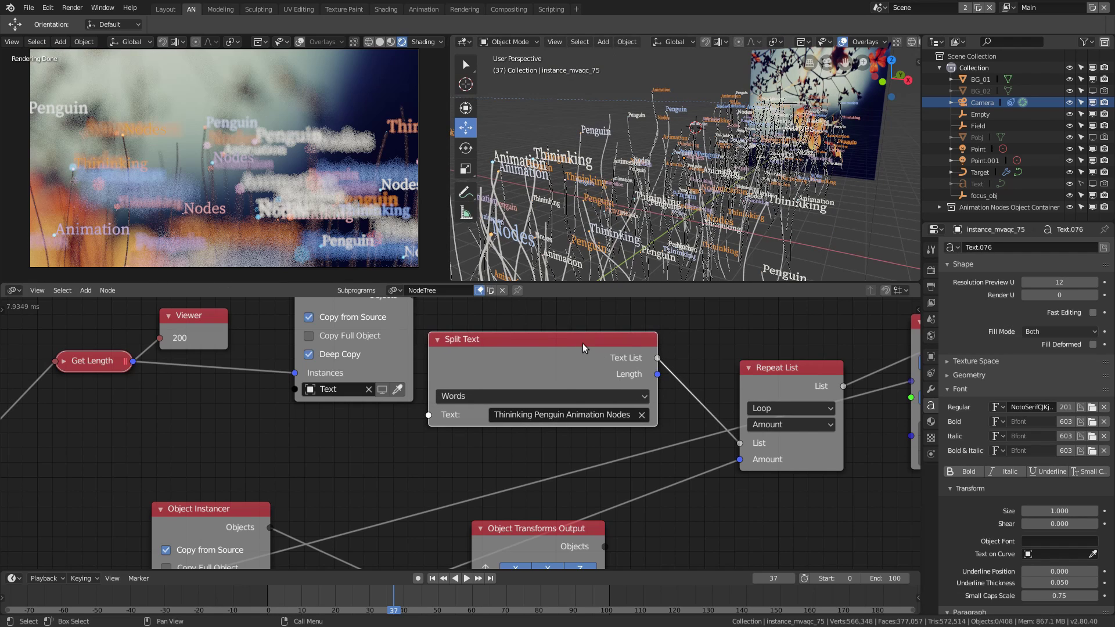
{"action": "key", "text": "w"}
{"action": "left_click", "coordinate": [589, 415]}
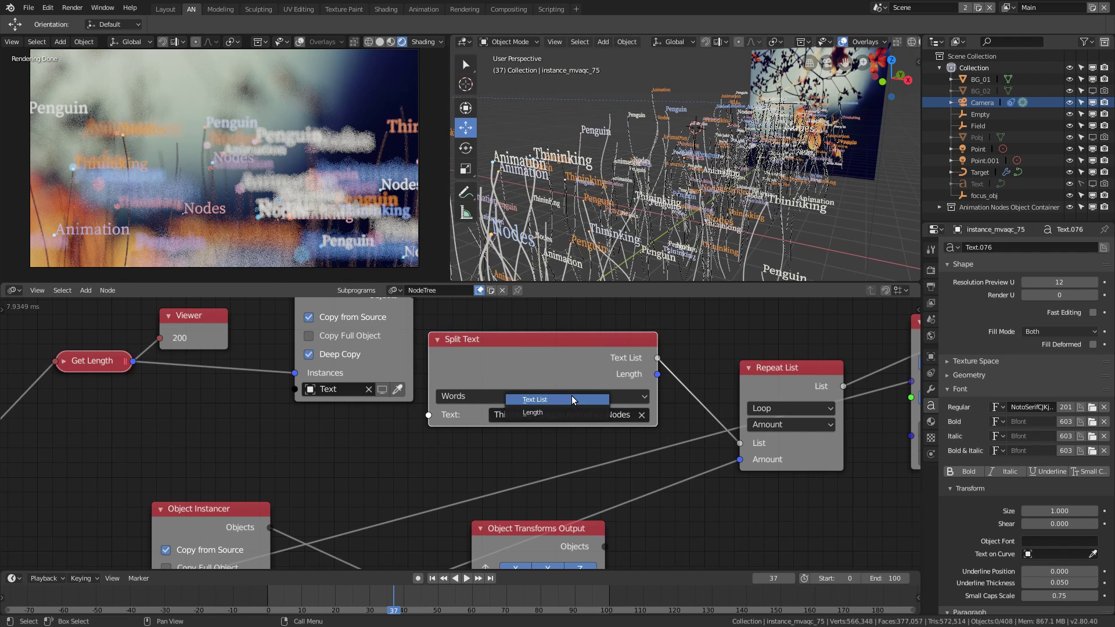
{"action": "key", "text": "Return"}
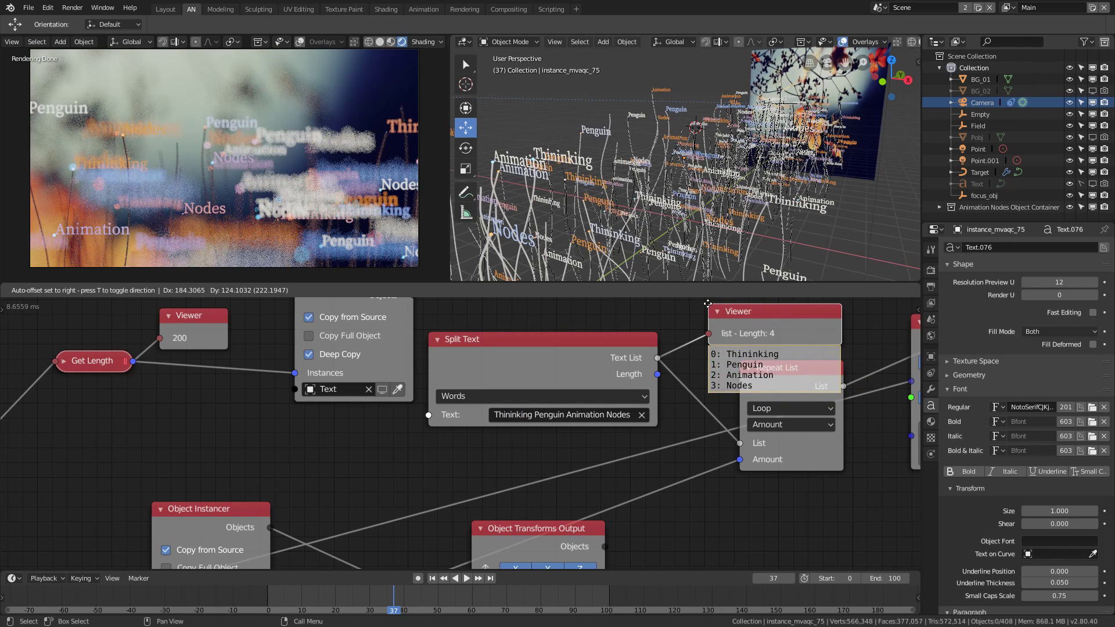
{"action": "left_click", "coordinate": [707, 311]}
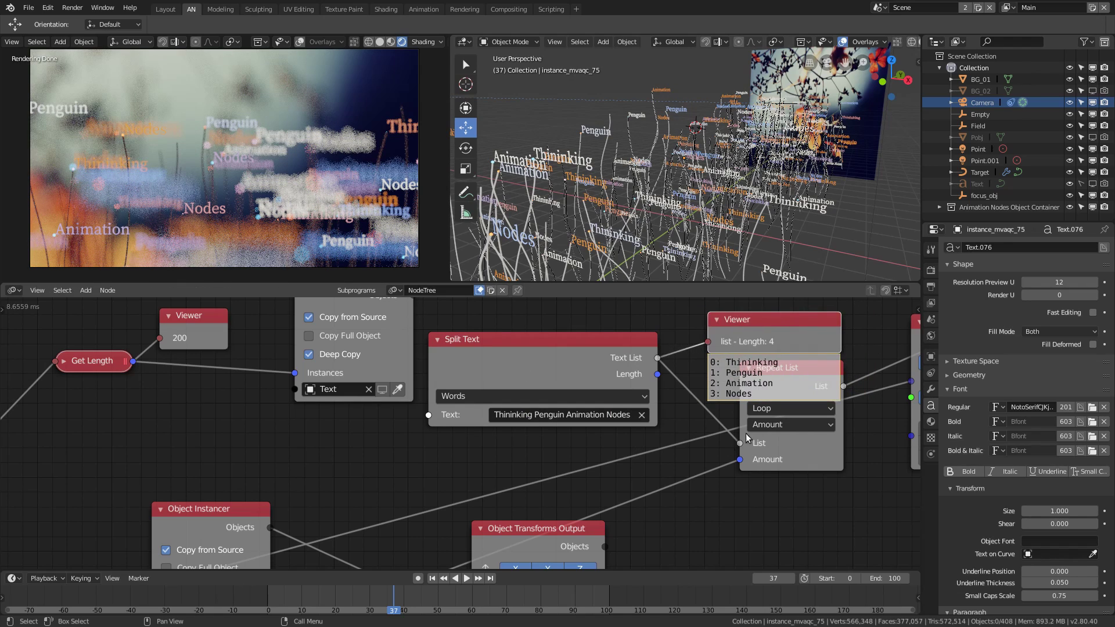
{"action": "key", "text": "x"}
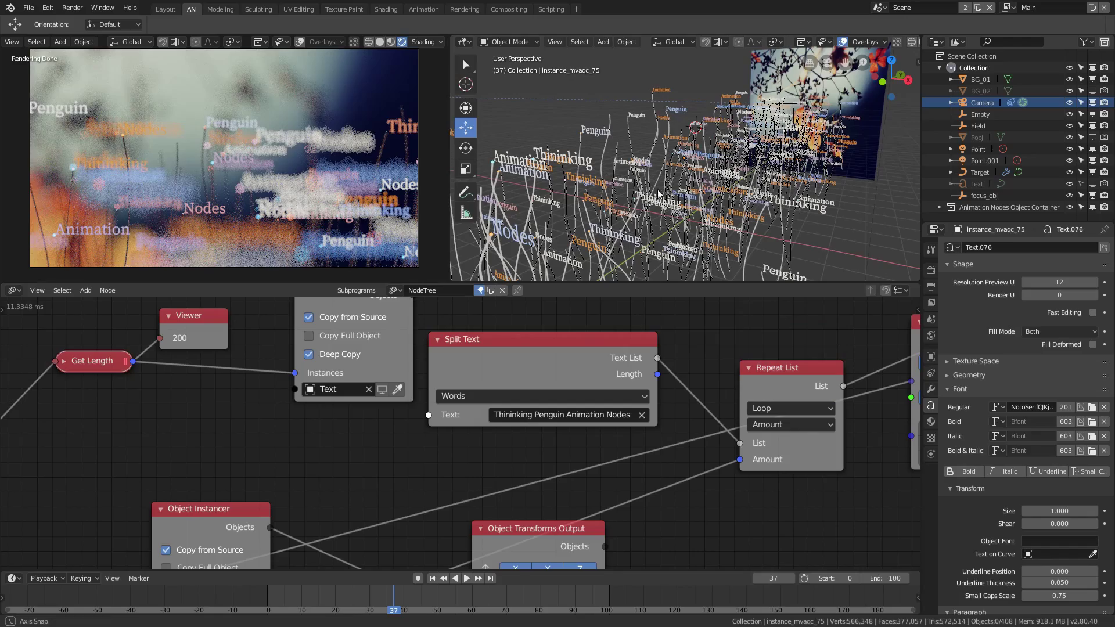
- Examine the scattered word instances in the 3D scene from several angles, selecting one "Thininking" text object
{"action": "middle_click_drag", "start_coordinate": [658, 194], "coordinate": [637, 195]}
{"action": "middle_click_drag", "start_coordinate": [730, 177], "coordinate": [713, 184]}
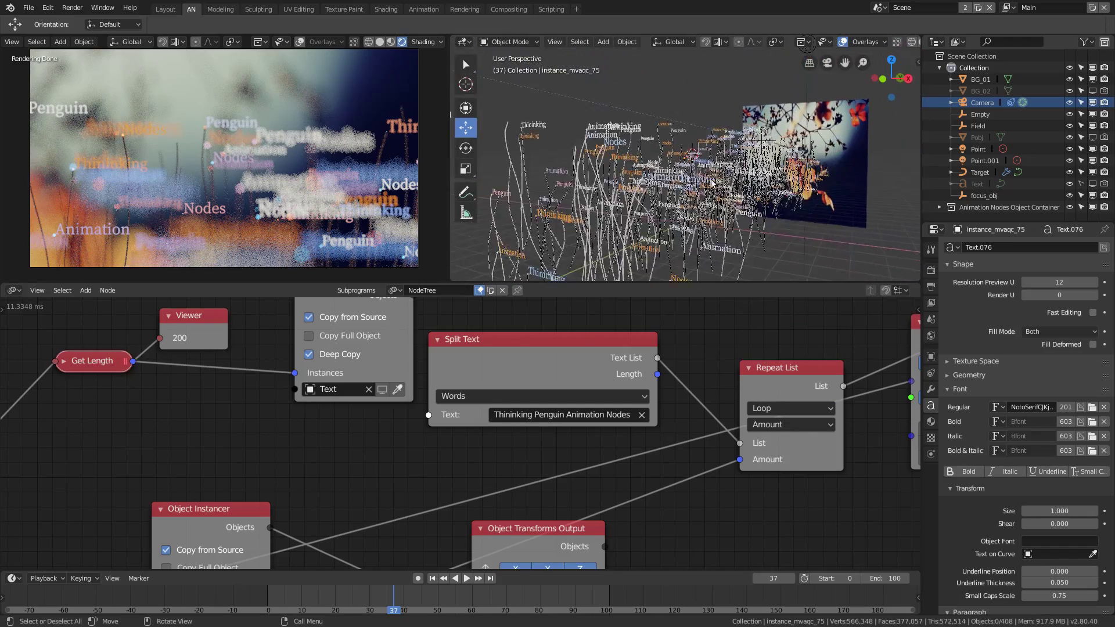
{"action": "scroll", "coordinate": [713, 184], "scroll_direction": "down", "scroll_amount": 3}
{"action": "scroll", "coordinate": [586, 179], "scroll_direction": "up", "scroll_amount": 5}
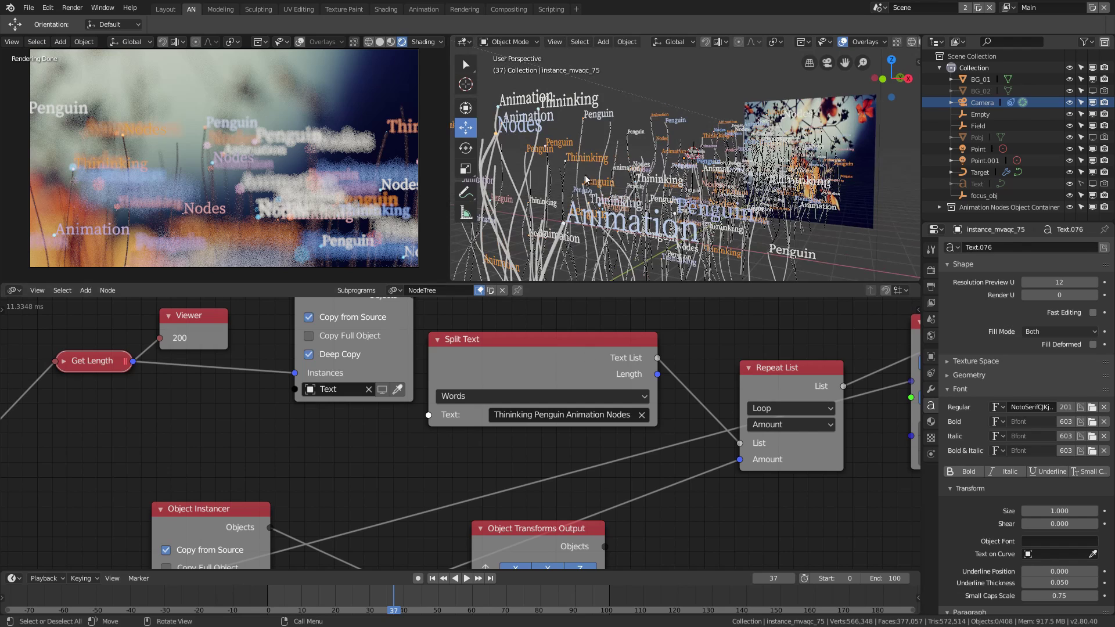
{"action": "middle_click_drag", "start_coordinate": [688, 129], "coordinate": [582, 132]}
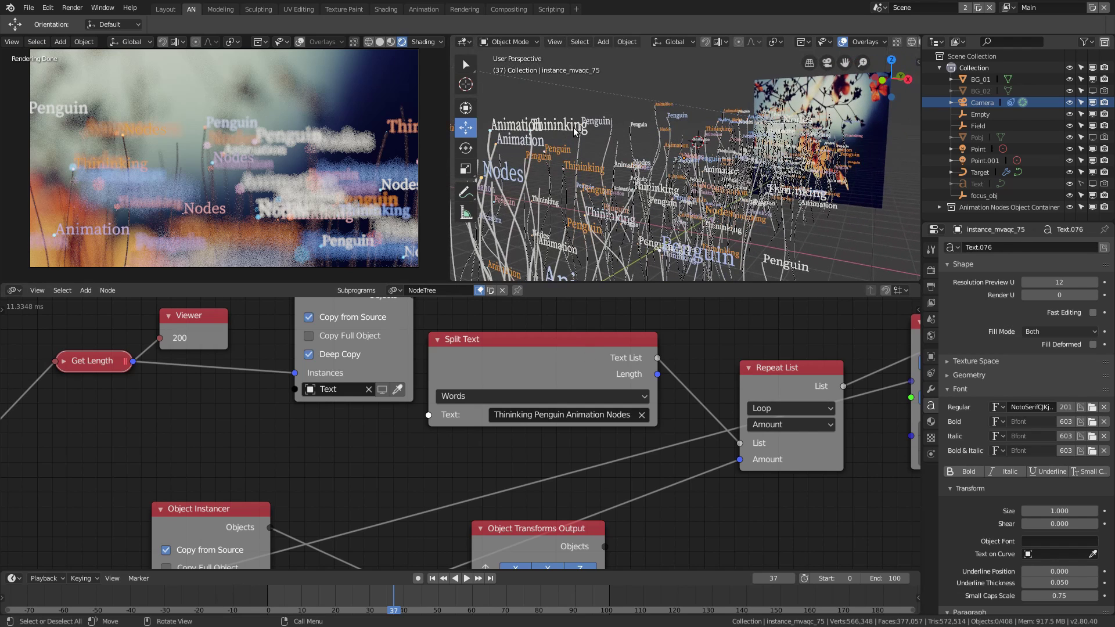
{"action": "left_click", "coordinate": [574, 132]}
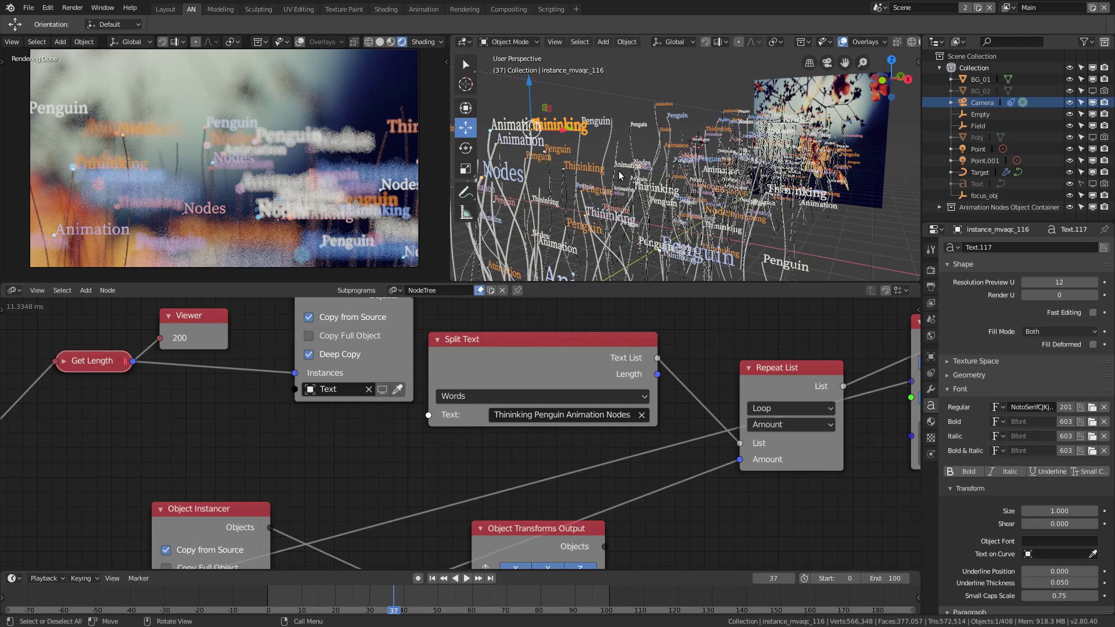
{"action": "middle_click_drag", "start_coordinate": [664, 241], "coordinate": [636, 179]}
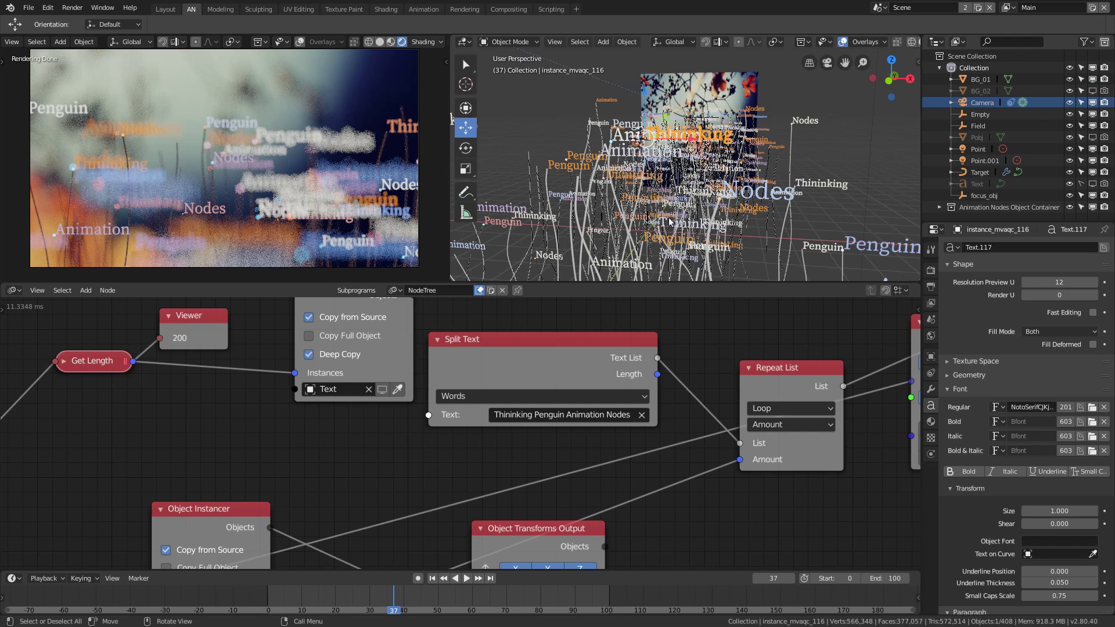
{"action": "middle_click_drag", "start_coordinate": [773, 199], "coordinate": [759, 188]}
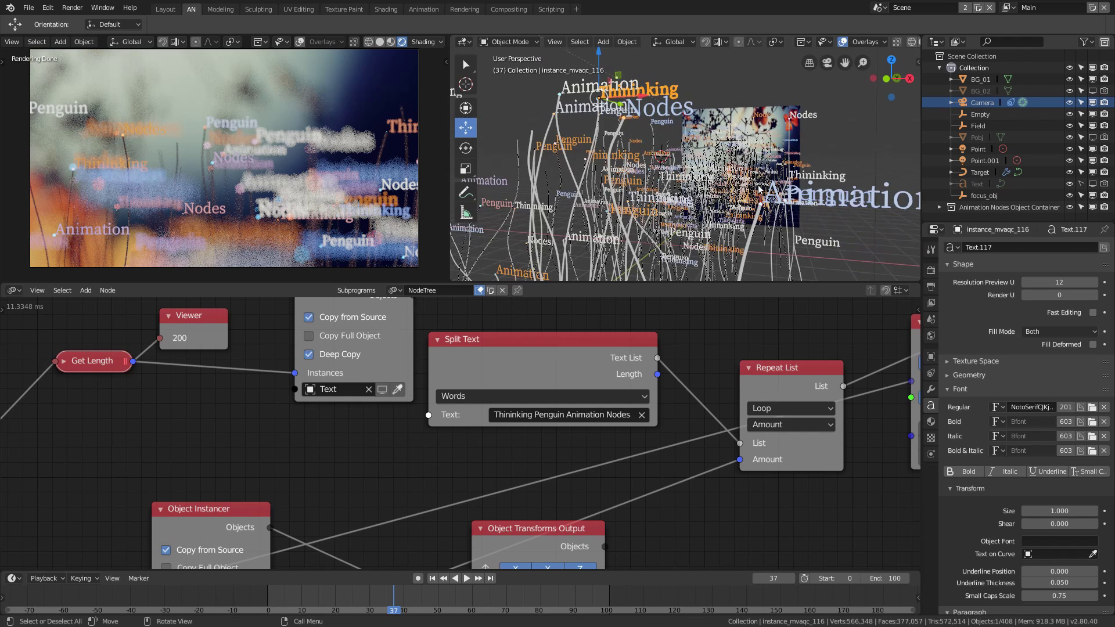
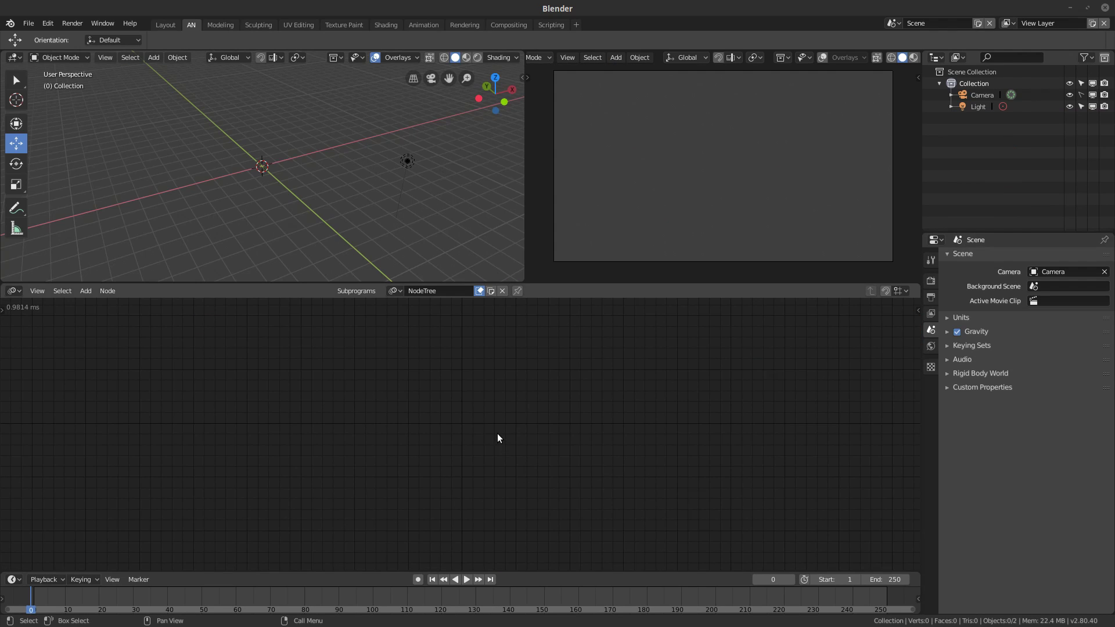
- Add a text object at the origin of the 3D scene
{"action": "key", "text": "ctrl+a"}
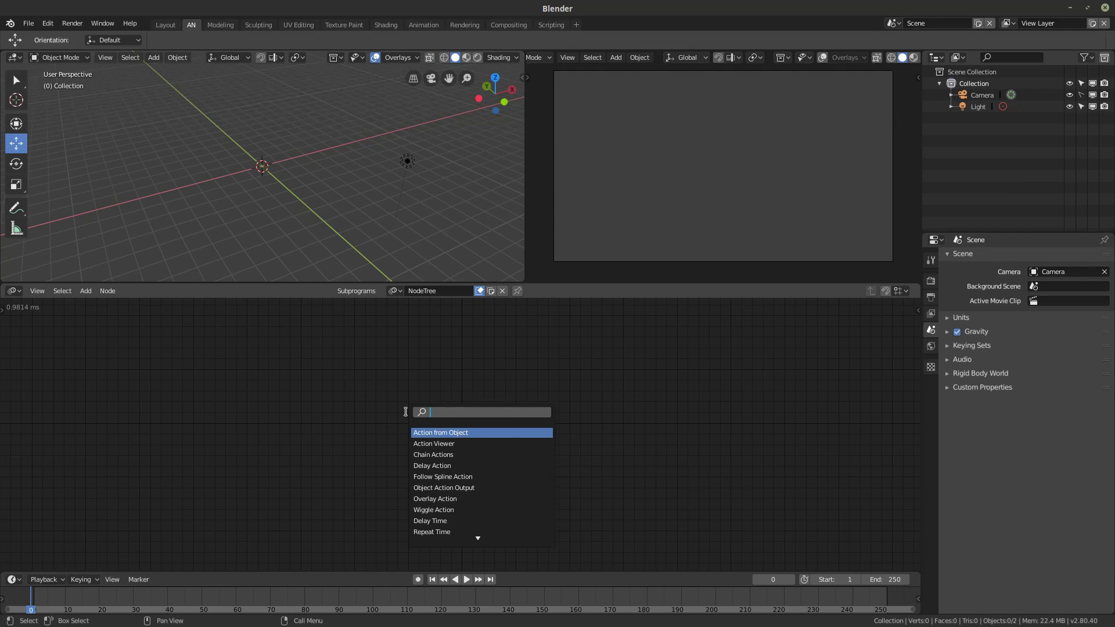
{"action": "middle_click_drag", "start_coordinate": [291, 163], "coordinate": [315, 175]}
{"action": "key", "text": "shift+a"}
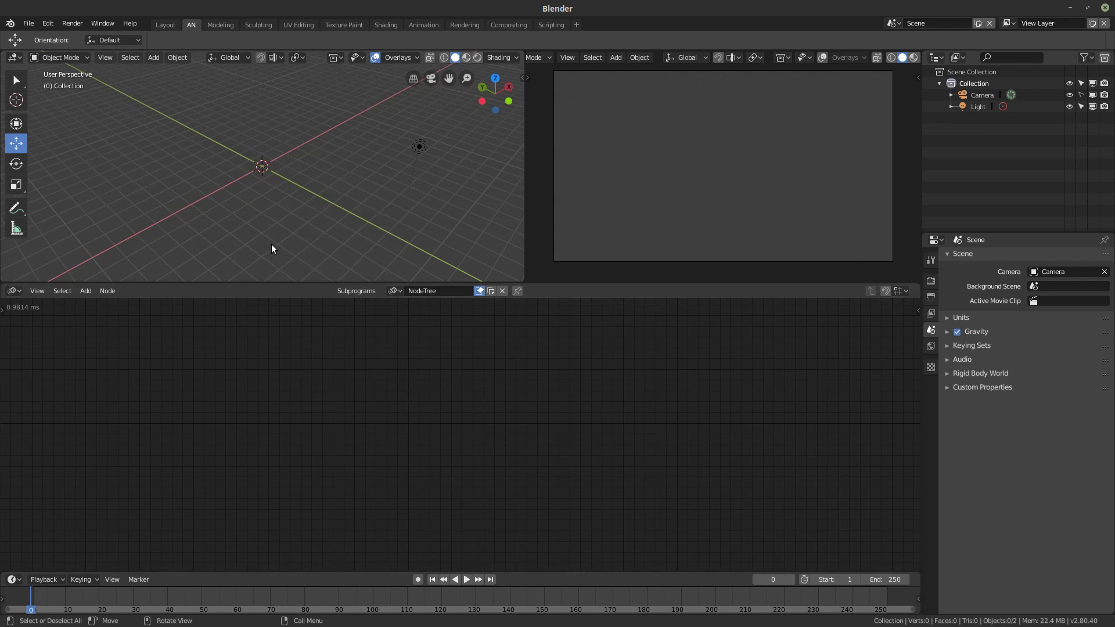
{"action": "key", "text": "shift+a"}
{"action": "mouse_move", "coordinate": [263, 239]}
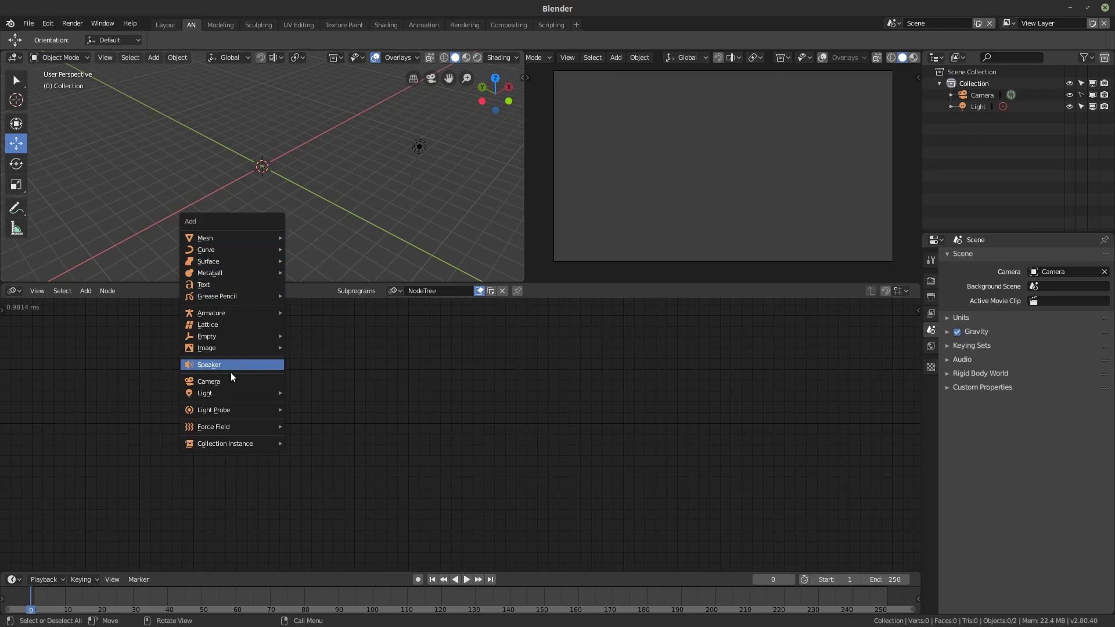
{"action": "left_click", "coordinate": [233, 283]}
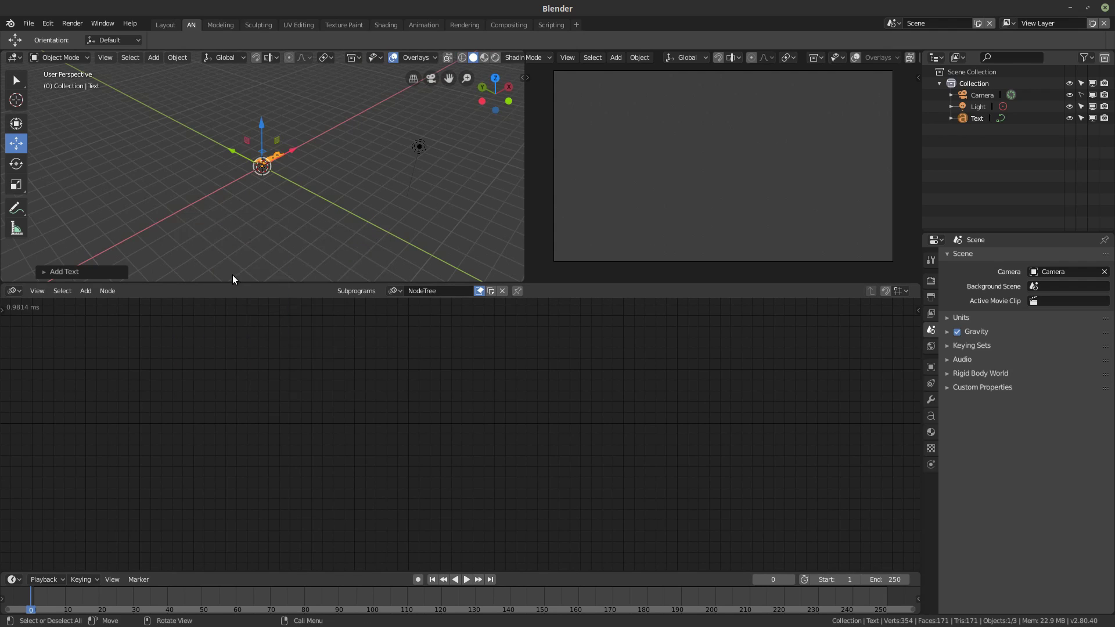
{"action": "middle_click_drag", "start_coordinate": [270, 166], "coordinate": [286, 173]}
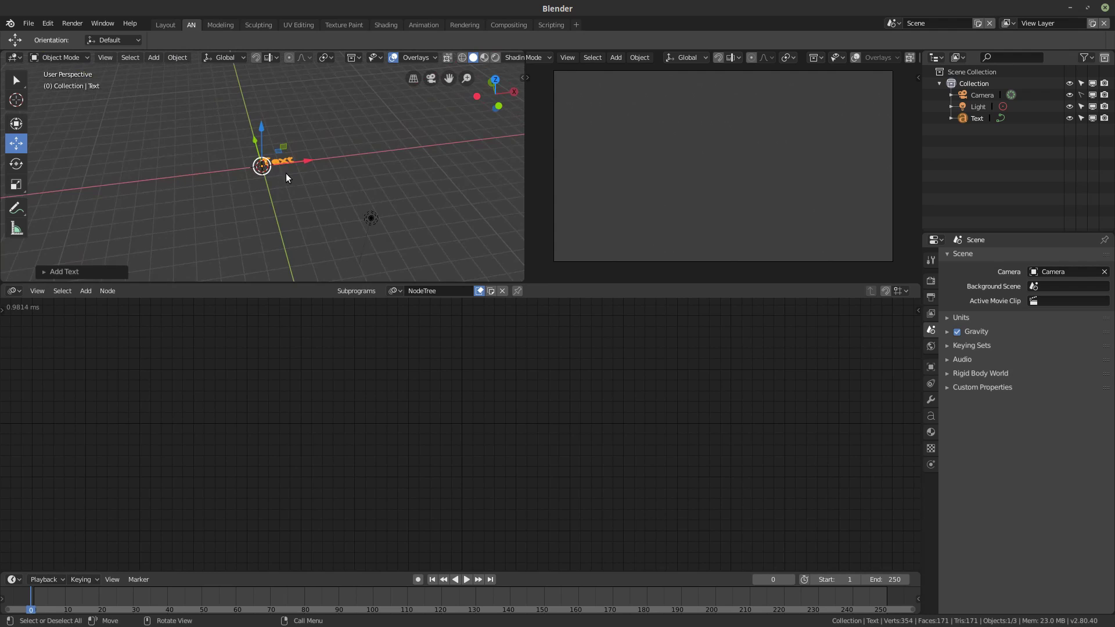
- Disable selection, viewport display and rendering for the Text object
{"action": "left_click", "coordinate": [1082, 120]}
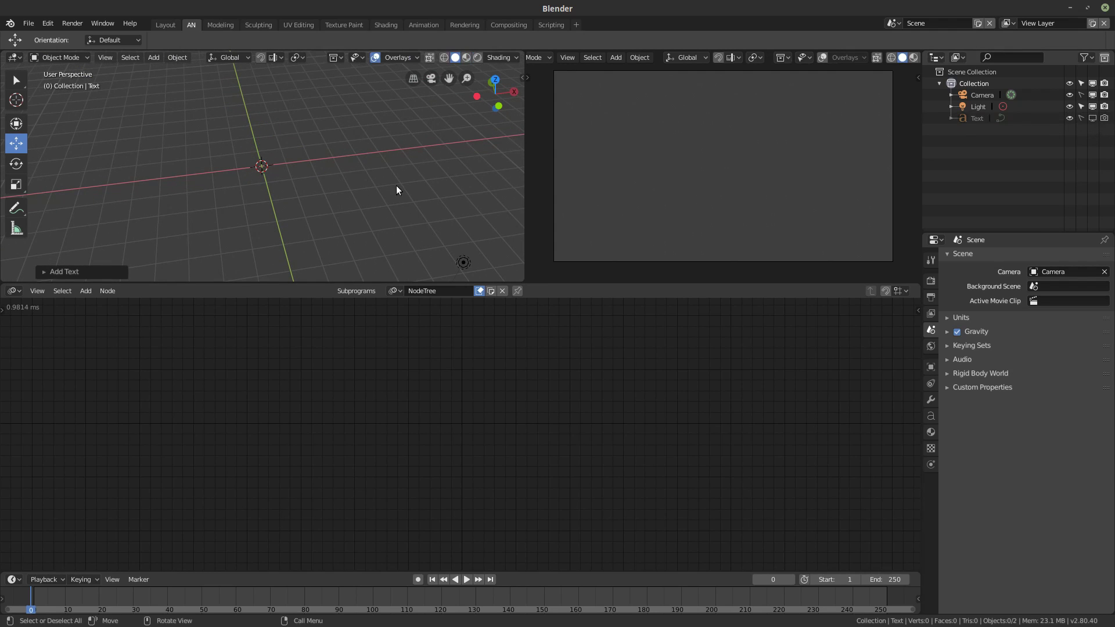
{"action": "middle_click_drag", "start_coordinate": [395, 189], "coordinate": [279, 198]}
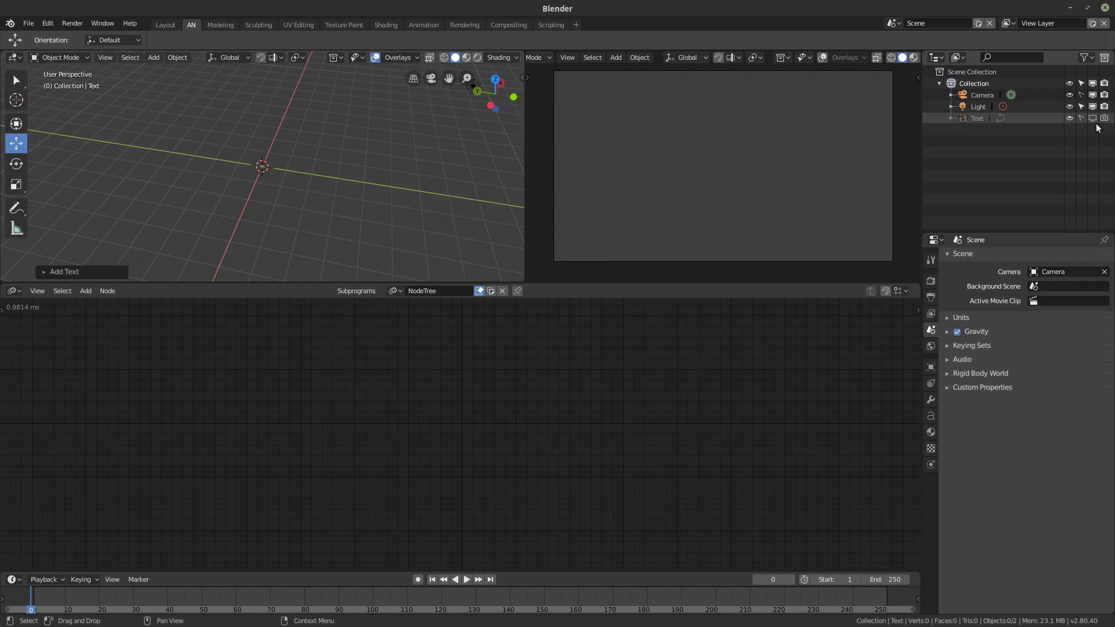
{"action": "middle_click_drag", "start_coordinate": [288, 170], "coordinate": [406, 170]}
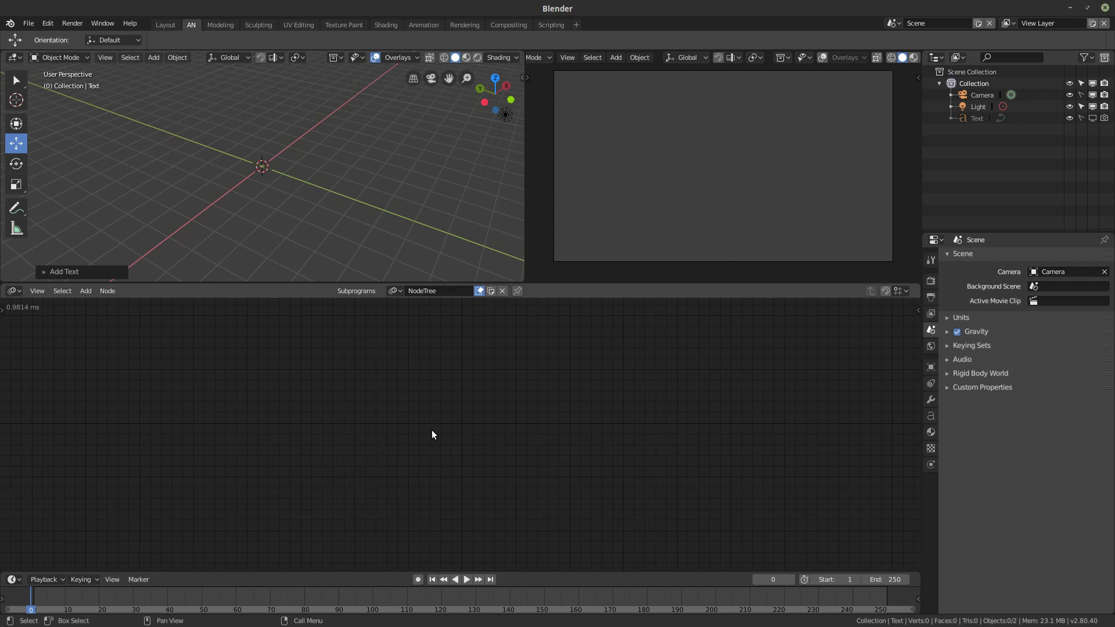
- Add a Text Object Output node to the empty node tree and set its object to Text
{"action": "key", "text": "ctrl+a"}
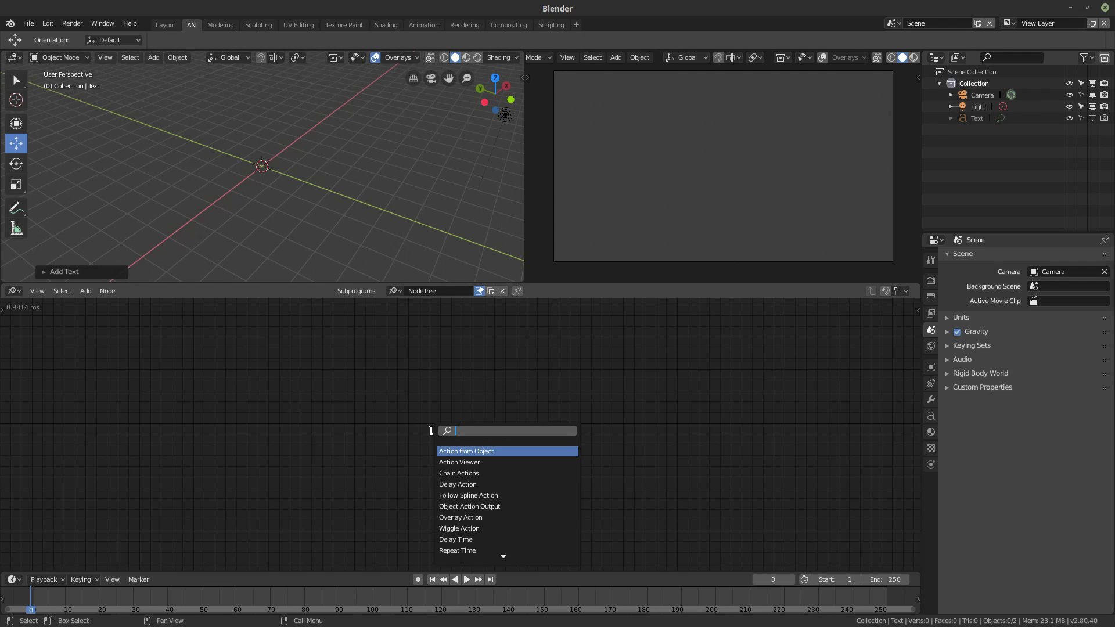
{"action": "type", "text": "text obje"}
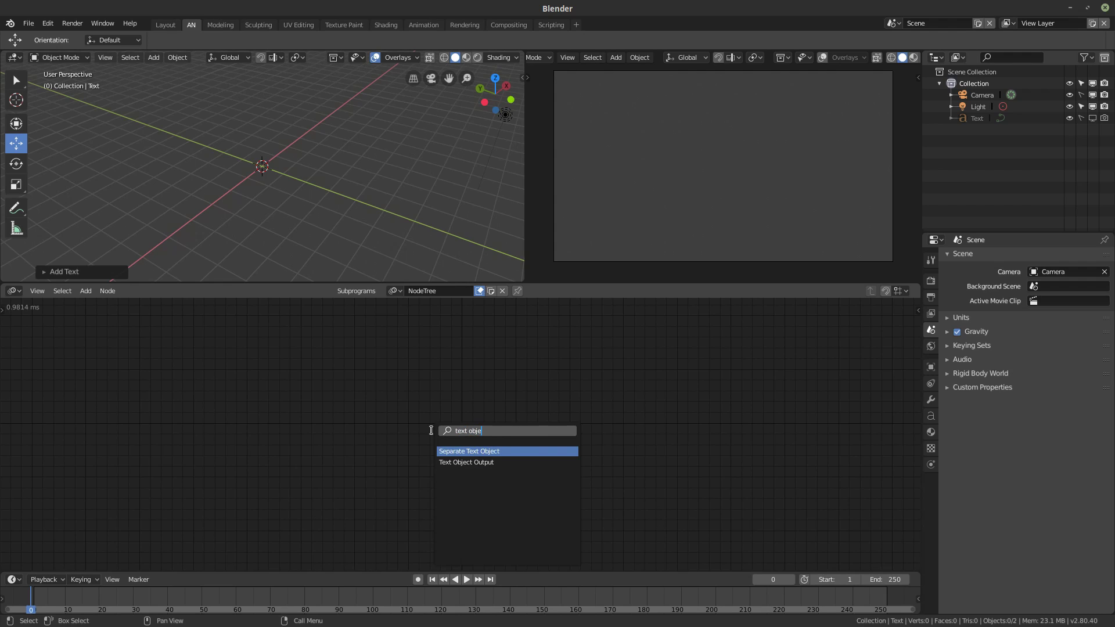
{"action": "key", "text": "Down"}
{"action": "key", "text": "Return"}
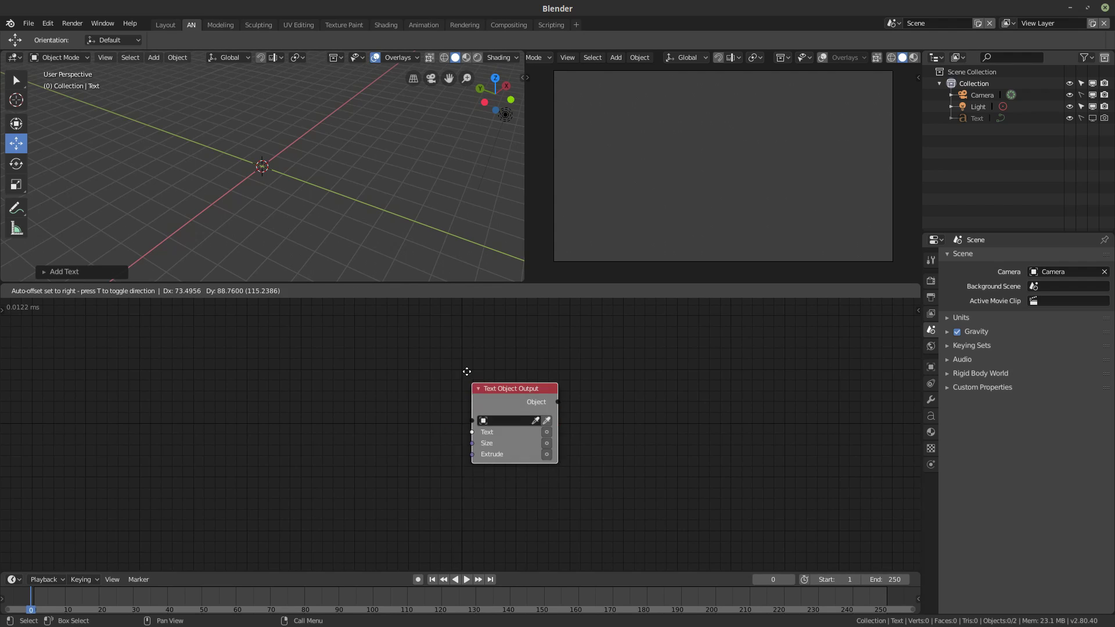
{"action": "left_click", "coordinate": [447, 381]}
{"action": "left_click", "coordinate": [488, 414]}
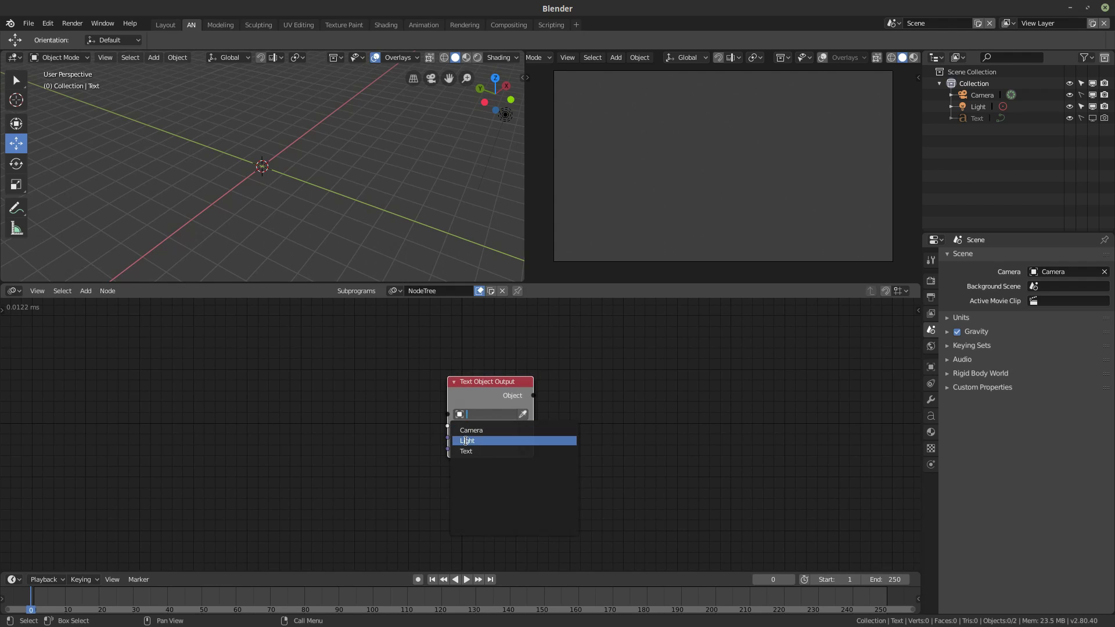
{"action": "left_click", "coordinate": [487, 452]}
{"action": "left_click_drag", "start_coordinate": [465, 385], "coordinate": [441, 384]}
- Add a Loop subprogram and place its Loop Input node beside the Text Object Output node
{"action": "left_click", "coordinate": [350, 294]}
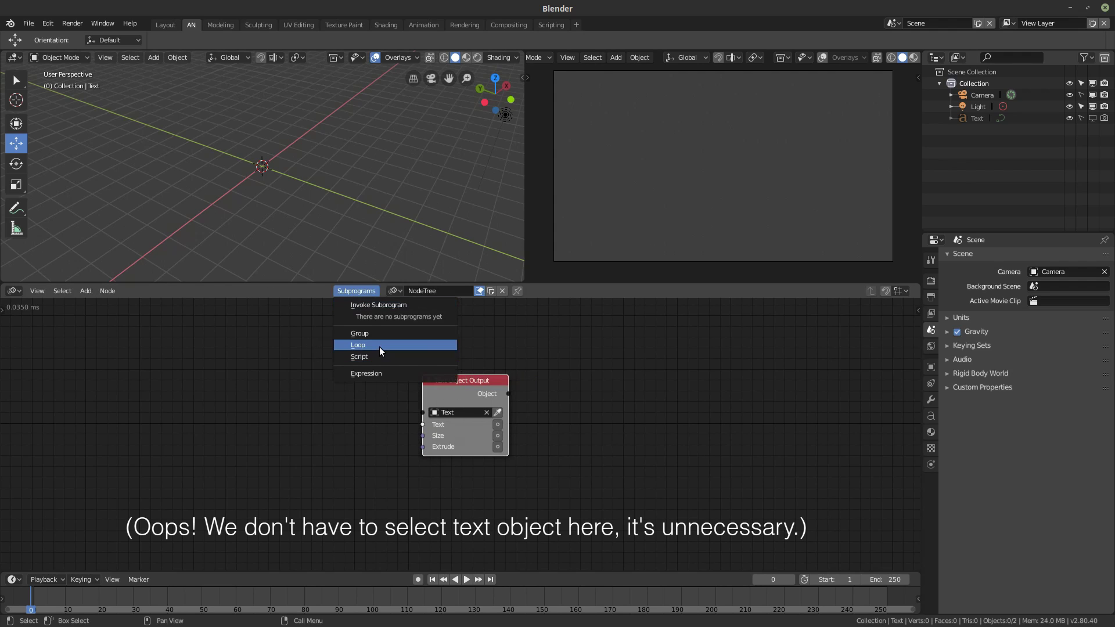
{"action": "left_click", "coordinate": [378, 347]}
{"action": "left_click", "coordinate": [285, 348]}
{"action": "middle_click_drag", "start_coordinate": [249, 375], "coordinate": [312, 378]}
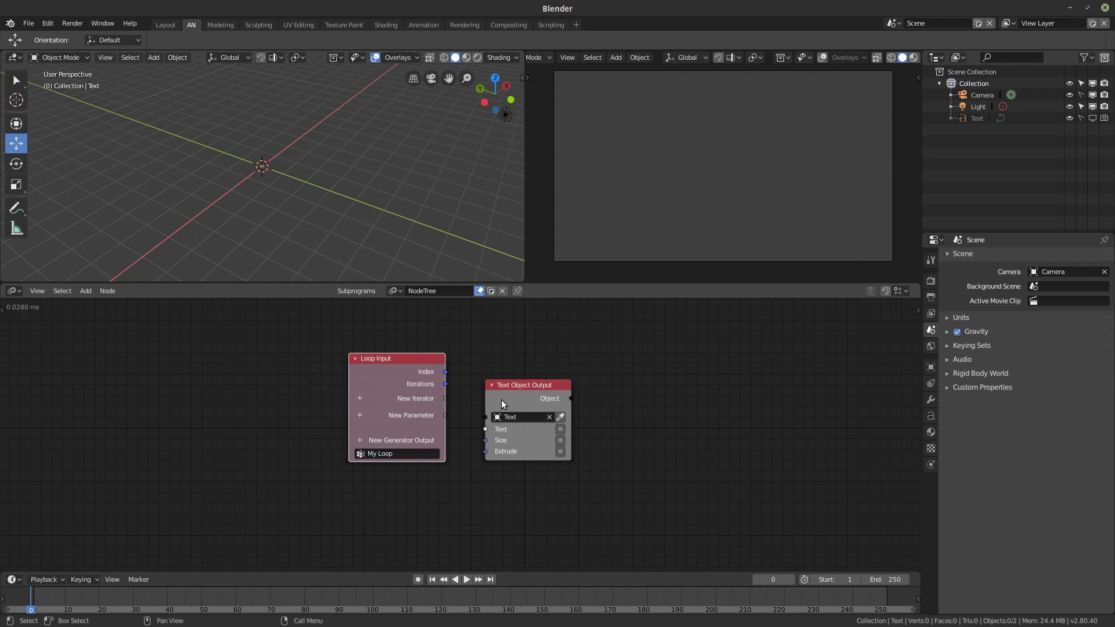
- Link the Text Object Output node's Object and Text inputs to the Loop Input node as new iterators
{"action": "left_click_drag", "start_coordinate": [514, 383], "coordinate": [486, 395]}
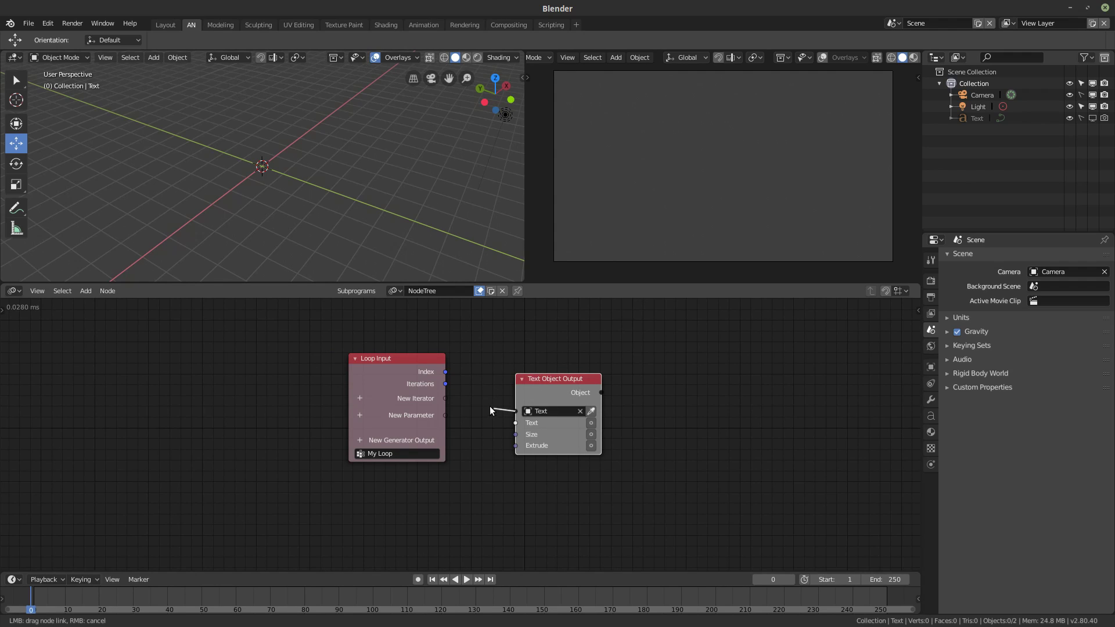
{"action": "left_click_drag", "start_coordinate": [470, 367], "coordinate": [441, 401]}
{"action": "left_click_drag", "start_coordinate": [539, 385], "coordinate": [558, 389]}
{"action": "left_click_drag", "start_coordinate": [533, 429], "coordinate": [444, 410]}
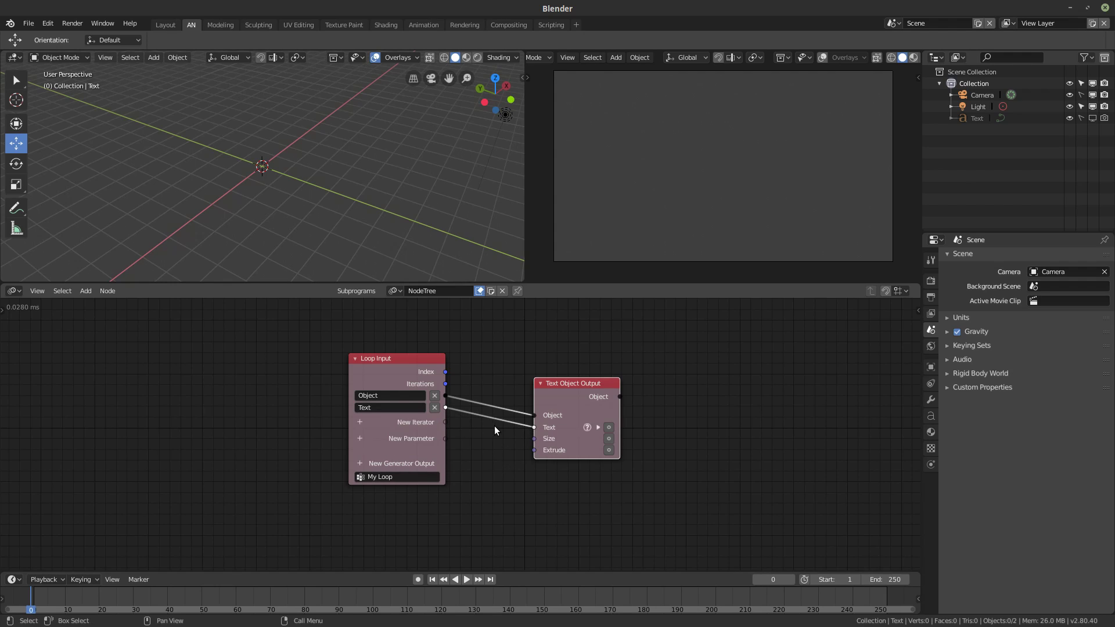
- Move the Text Object Output node nearer to the Loop Input node and enable its Text input
{"action": "middle_click_drag", "start_coordinate": [463, 424], "coordinate": [486, 450]}
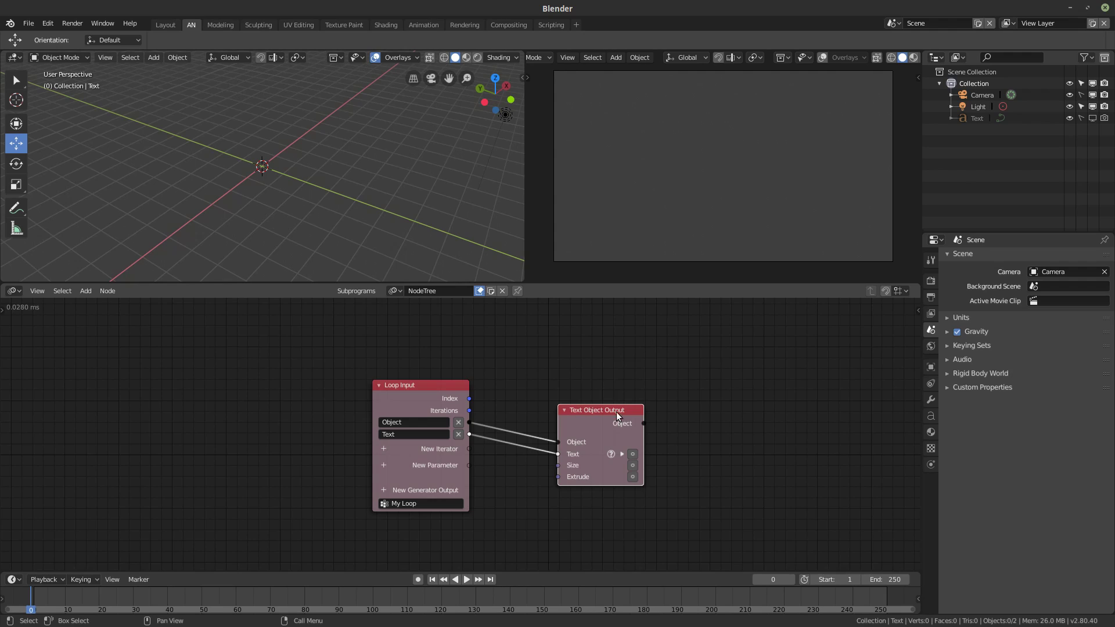
{"action": "left_click_drag", "start_coordinate": [602, 421], "coordinate": [573, 419]}
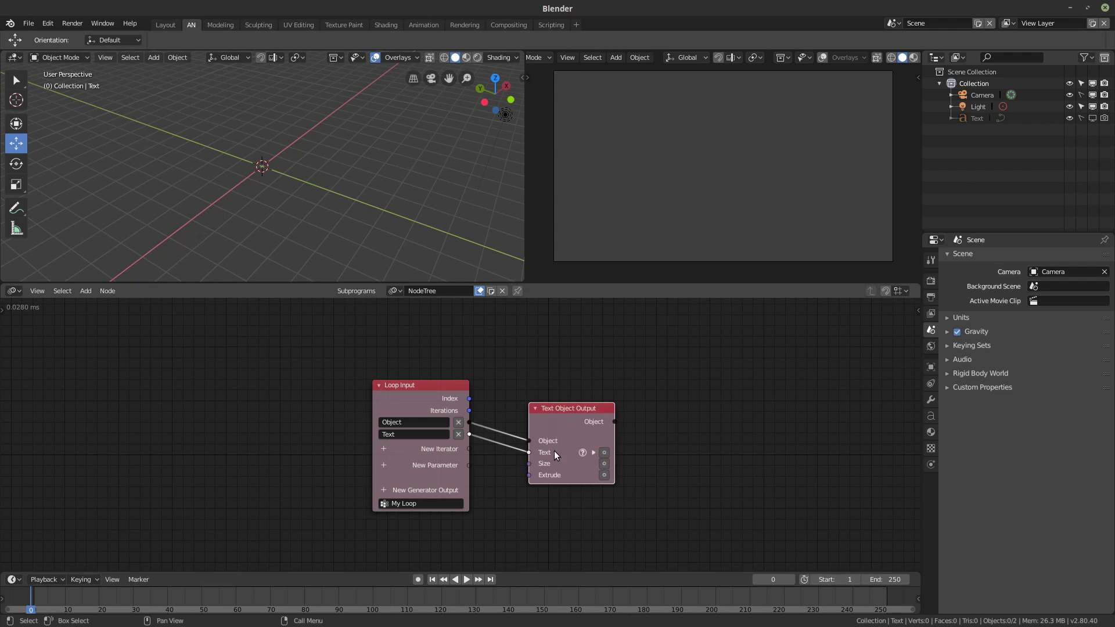
{"action": "left_click", "coordinate": [604, 454]}
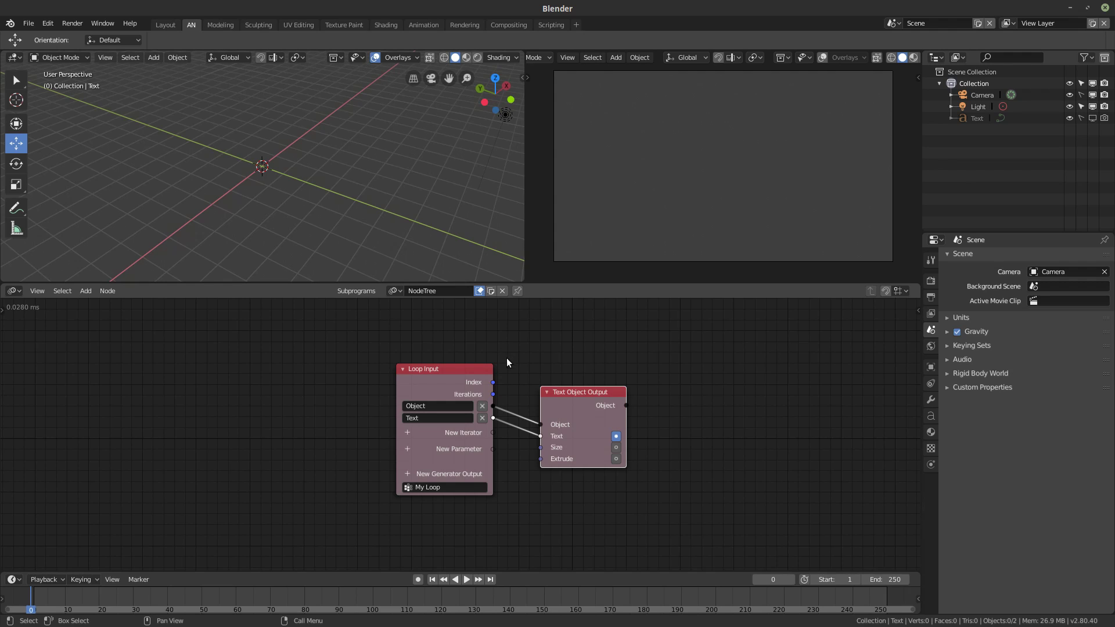
- Create an Invoke Subprogram node for My Loop and place it above the Loop Input node
{"action": "mouse_move", "coordinate": [544, 362]}
{"action": "middle_mouse_down"}
{"action": "mouse_move", "coordinate": [529, 369]}
{"action": "mouse_move", "coordinate": [534, 382]}
{"action": "middle_mouse_up"}
{"action": "left_click", "coordinate": [419, 390]}
{"action": "key", "text": "w"}
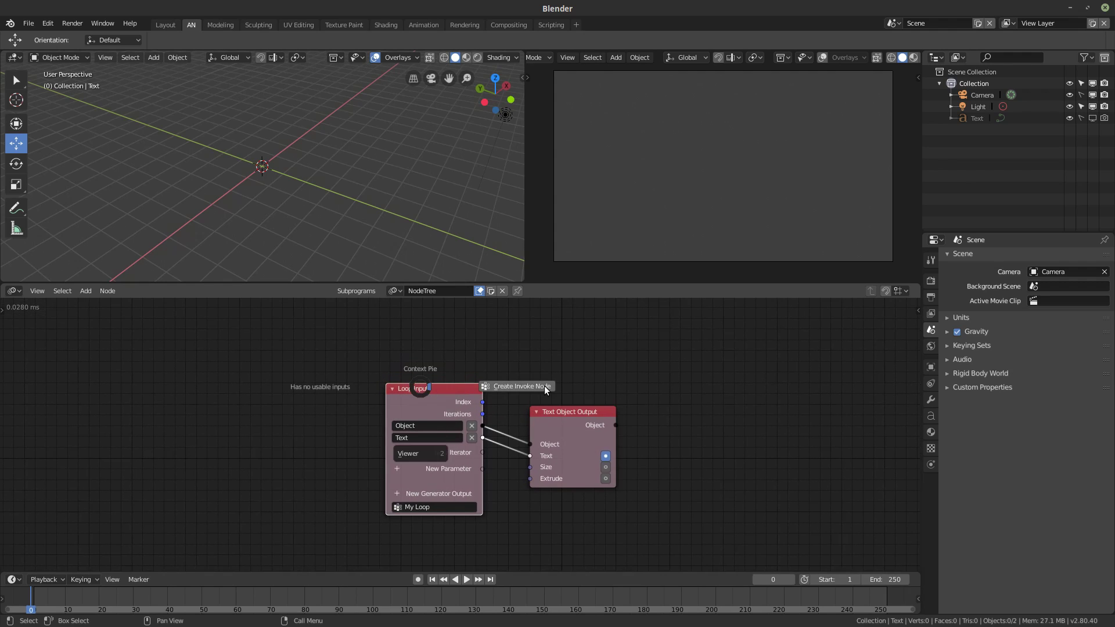
{"action": "left_click", "coordinate": [520, 386]}
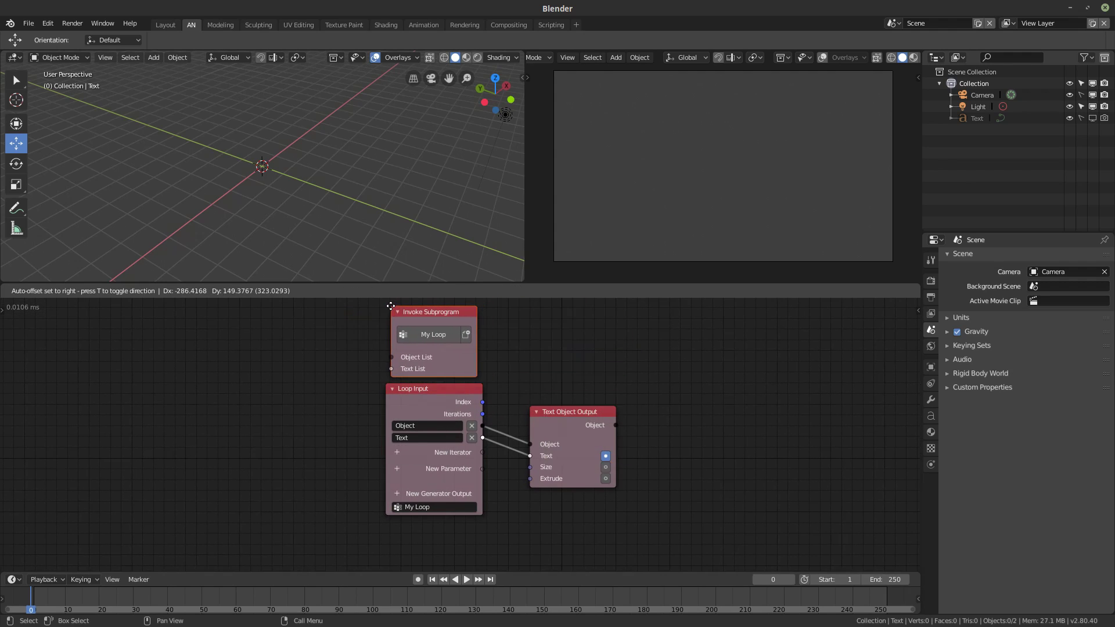
{"action": "left_click", "coordinate": [404, 305]}
{"action": "key", "text": "Home"}
{"action": "left_click_drag", "start_coordinate": [434, 340], "coordinate": [434, 327]}
{"action": "middle_click_drag", "start_coordinate": [344, 398], "coordinate": [353, 399]}
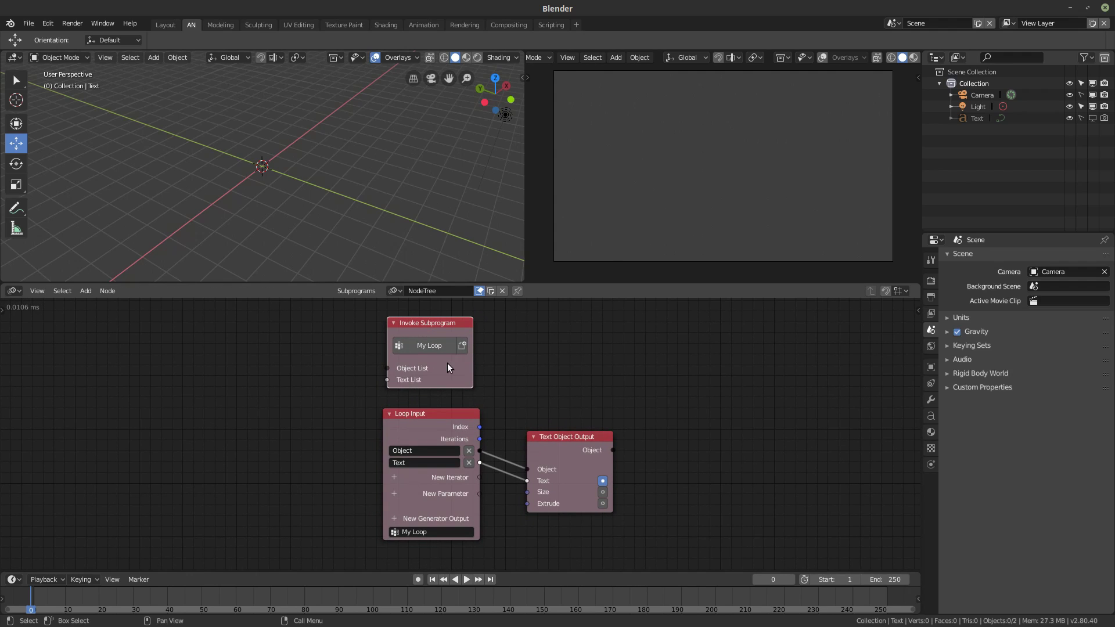
- Try adding an Object List generator output to My Loop, and delete its node
{"action": "left_click", "coordinate": [395, 518]}
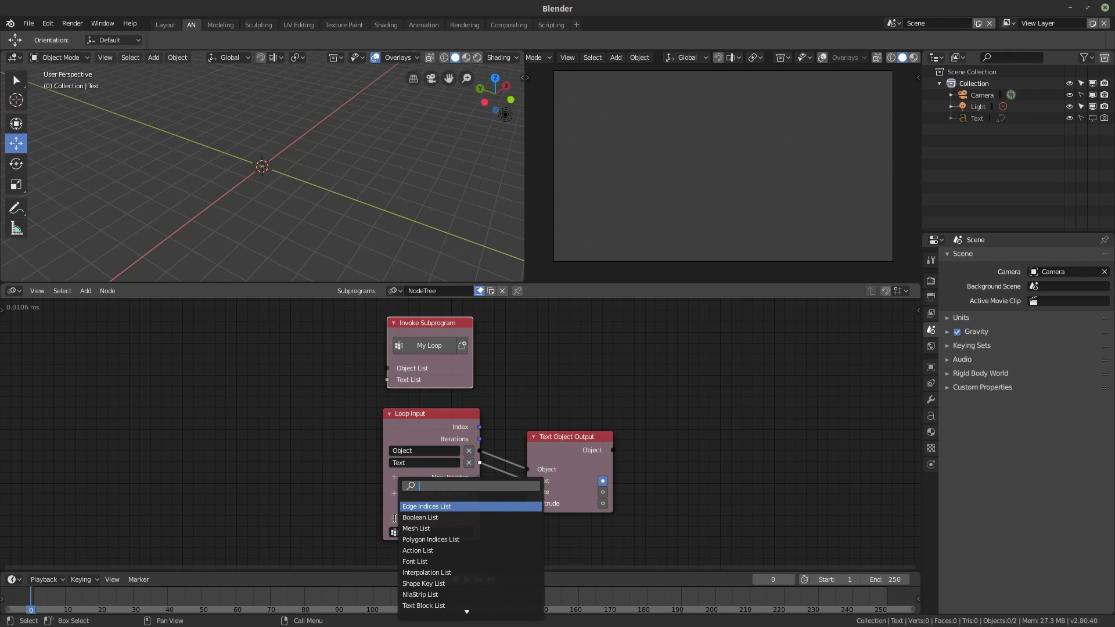
{"action": "type", "text": "objec"}
{"action": "key", "text": "Return"}
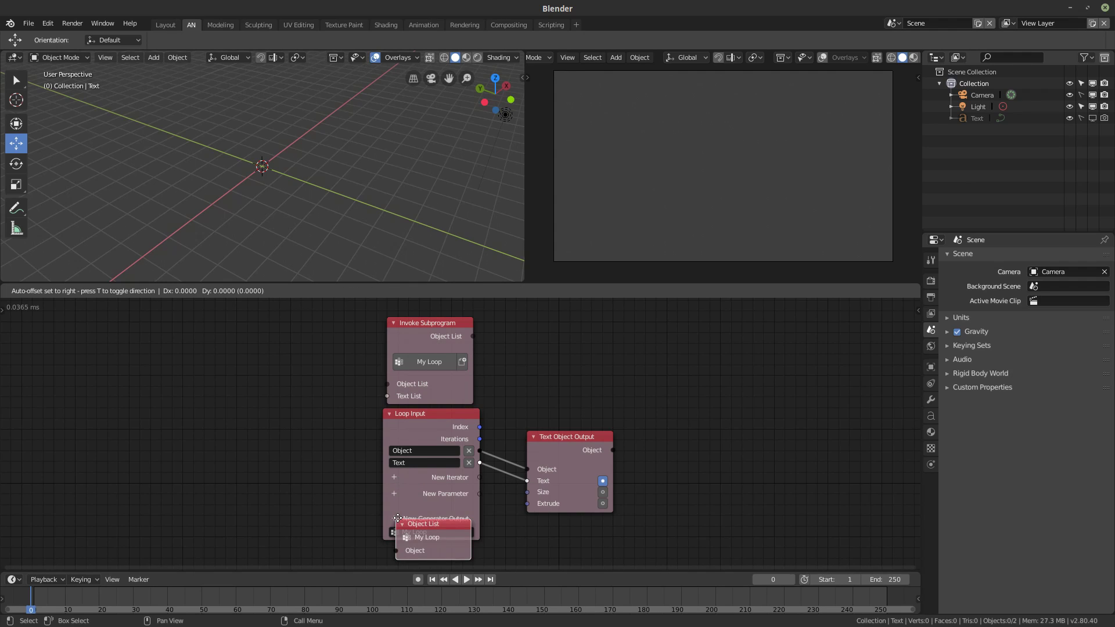
{"action": "left_click", "coordinate": [748, 441]}
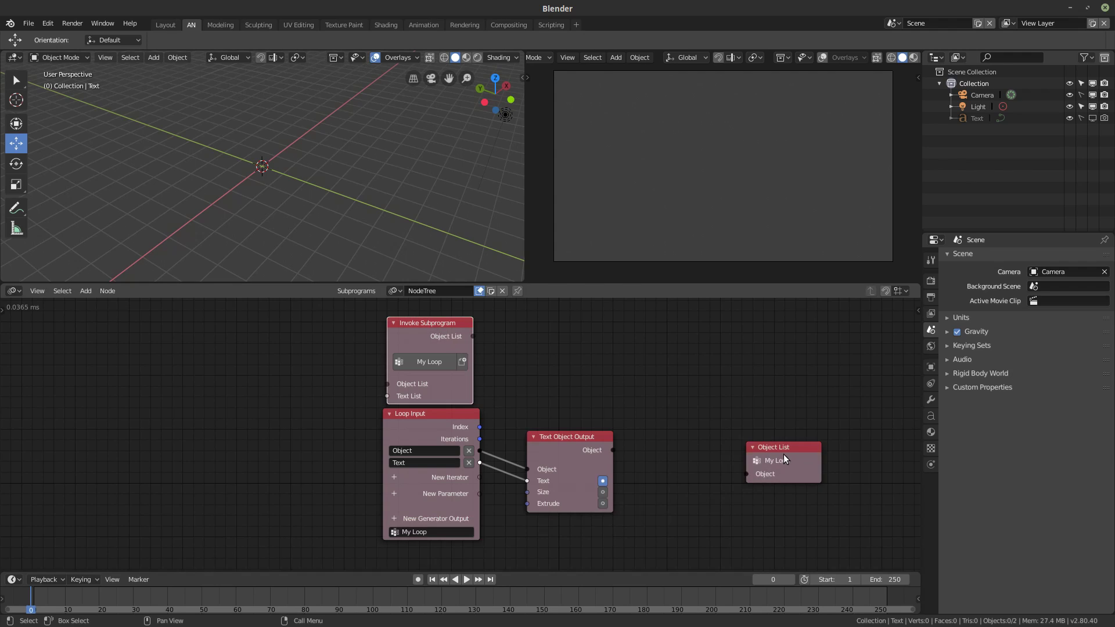
{"action": "left_click_drag", "start_coordinate": [783, 455], "coordinate": [727, 445]}
{"action": "key", "text": "x"}
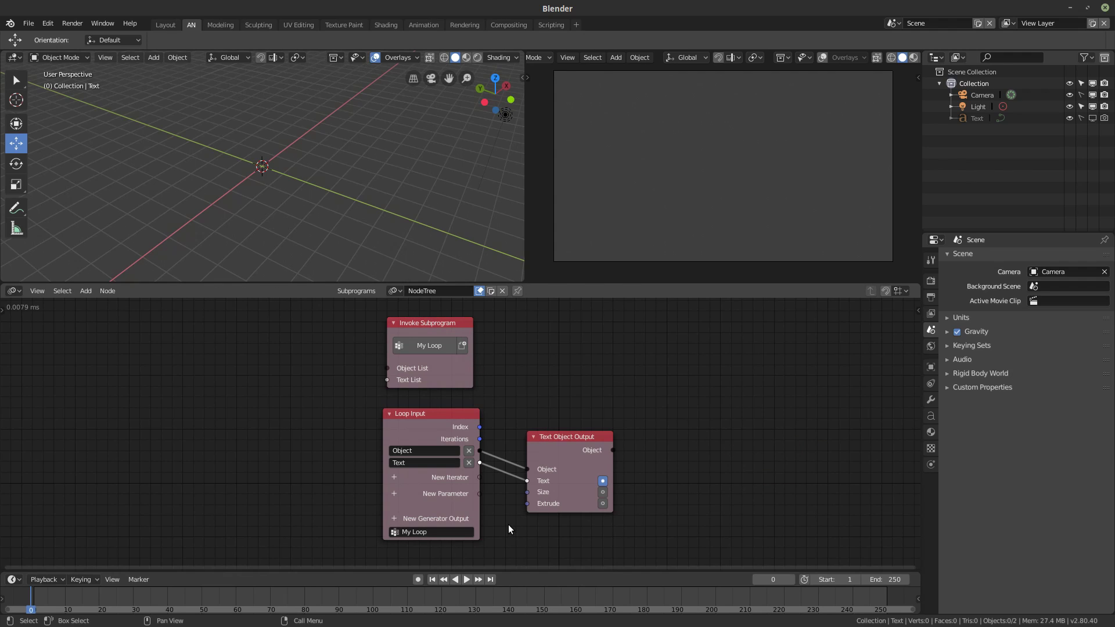
- Enable Use 'Object' as Output in the Loop Input node's advanced settings
{"action": "middle_click_drag", "start_coordinate": [534, 394], "coordinate": [468, 395]}
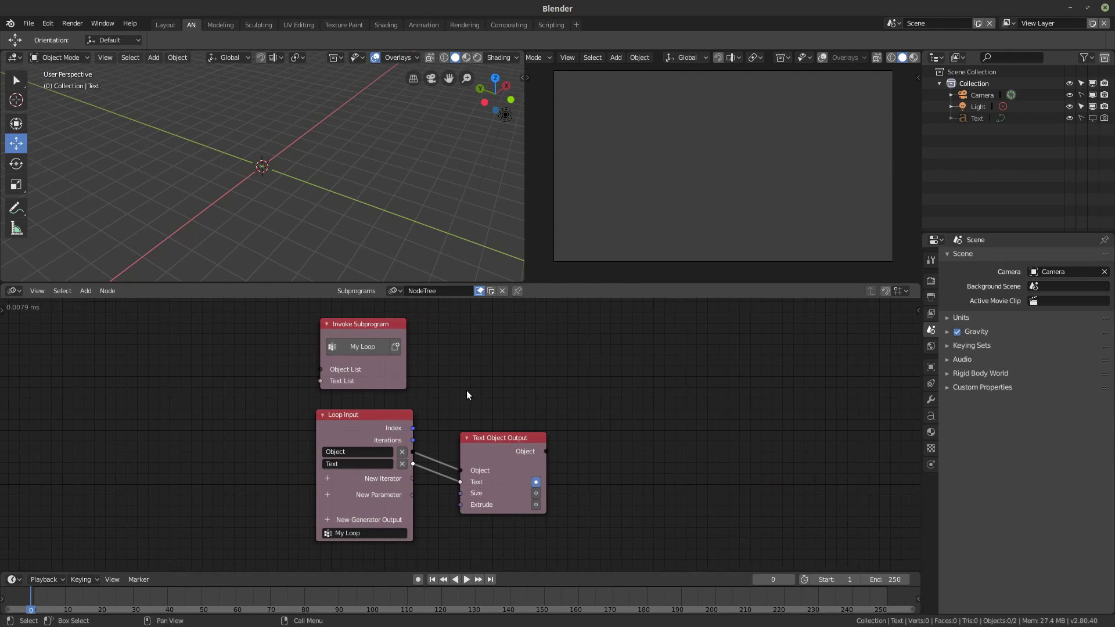
{"action": "left_click", "coordinate": [379, 419]}
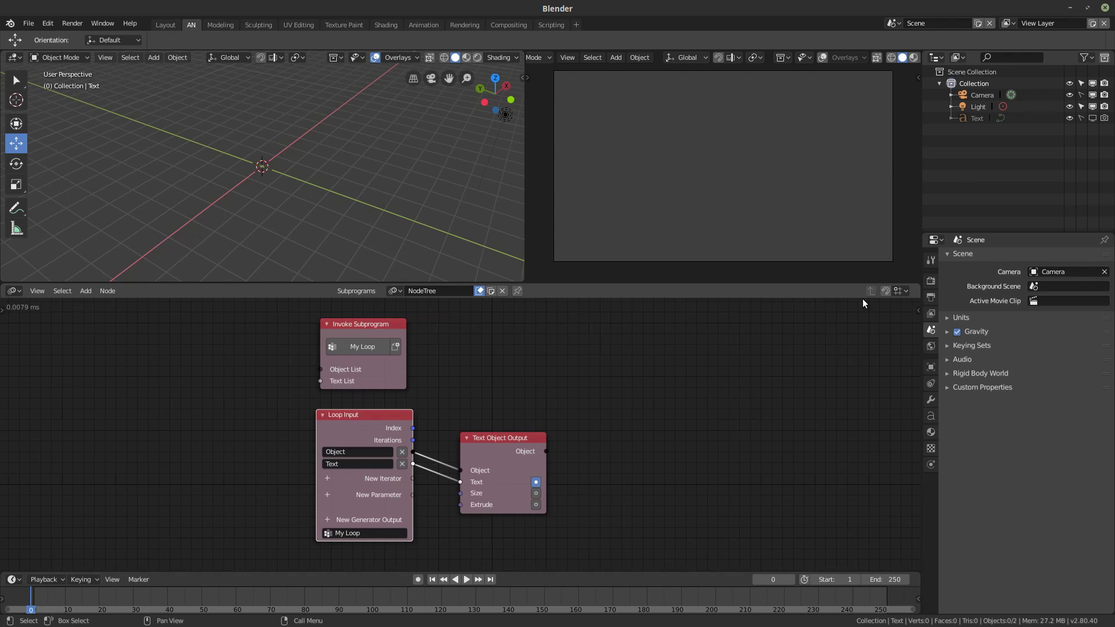
{"action": "left_click", "coordinate": [918, 311]}
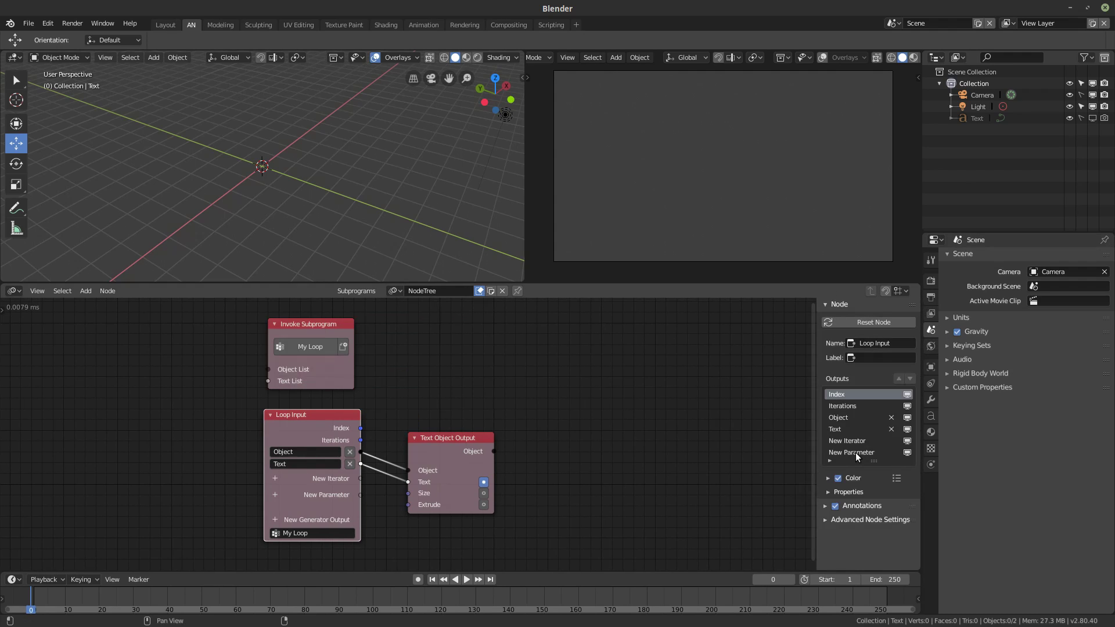
{"action": "left_click", "coordinate": [877, 519]}
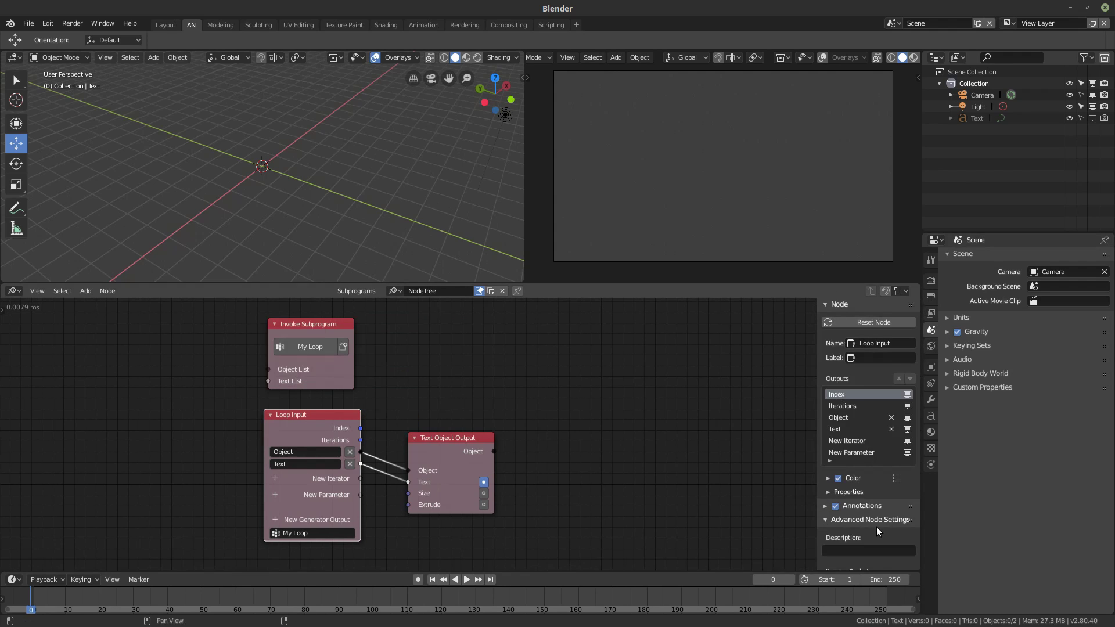
{"action": "scroll", "coordinate": [877, 528], "scroll_direction": "down", "scroll_amount": 5}
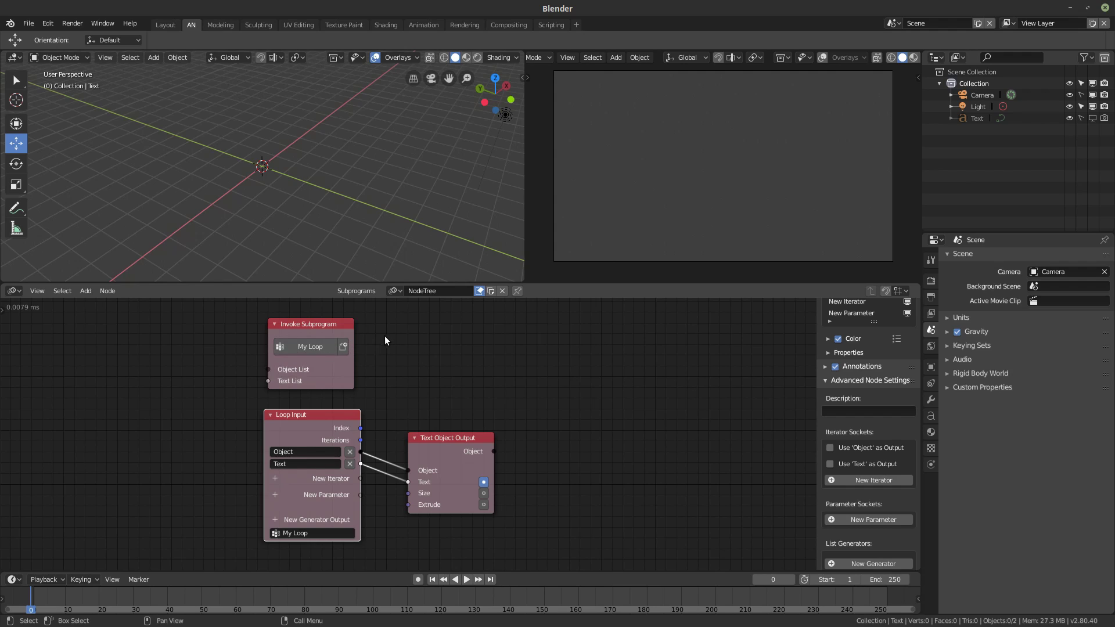
{"action": "left_click", "coordinate": [830, 449]}
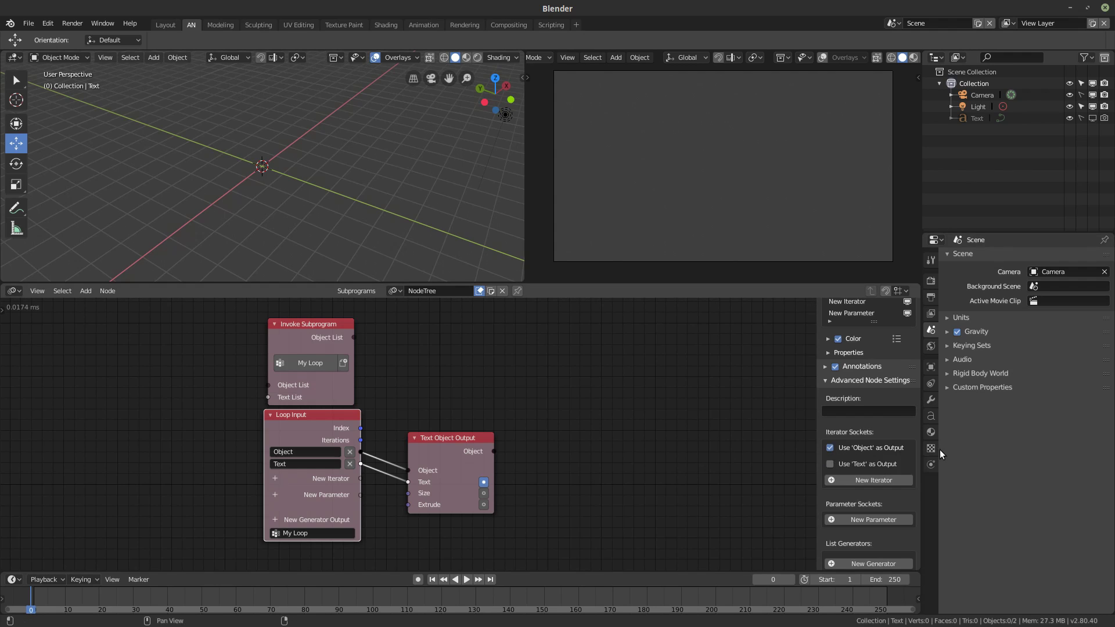
- Move the Text Object Output node closer to the Loop Input node, and the Invoke Subprogram node to free space beside the loop
{"action": "middle_click_drag", "start_coordinate": [414, 354], "coordinate": [494, 365]}
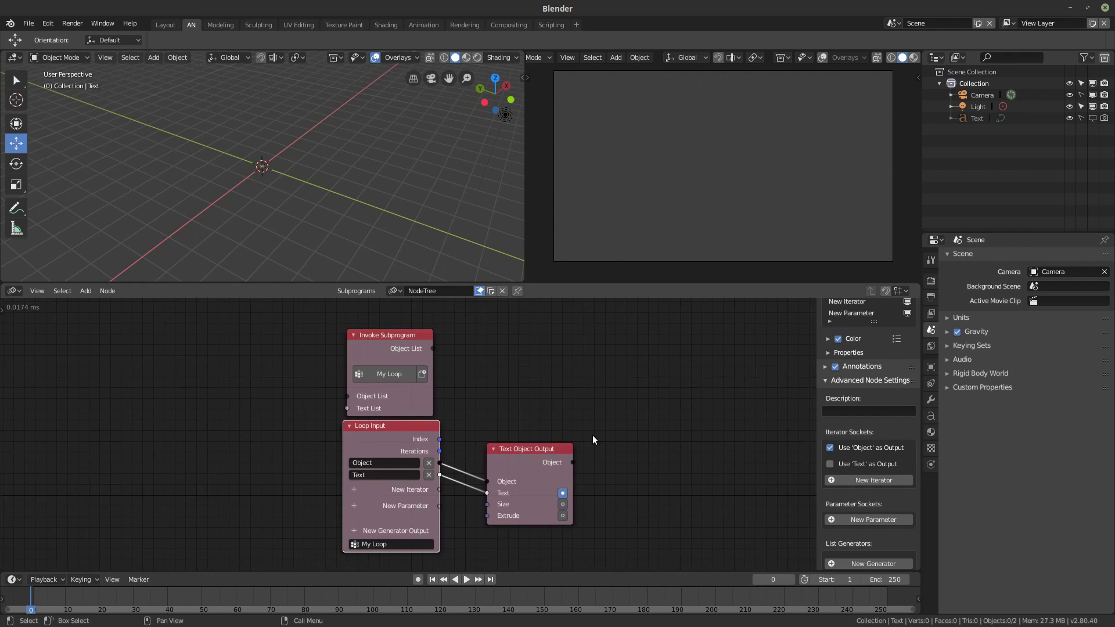
{"action": "left_click_drag", "start_coordinate": [555, 452], "coordinate": [529, 454]}
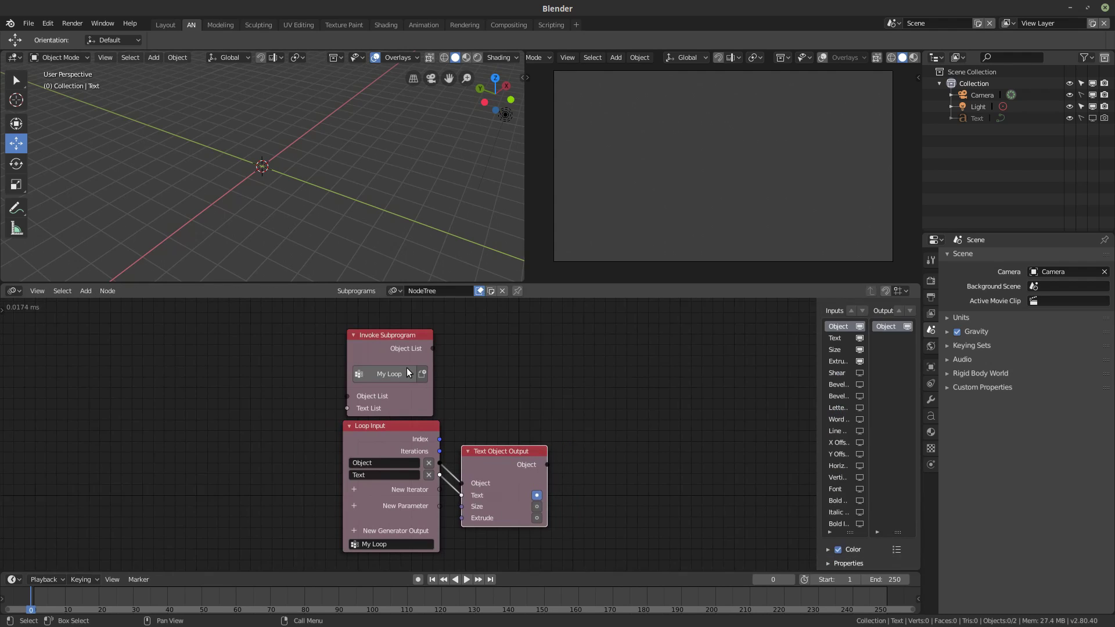
{"action": "left_click_drag", "start_coordinate": [395, 338], "coordinate": [205, 497]}
{"action": "middle_click_drag", "start_coordinate": [304, 415], "coordinate": [303, 270]}
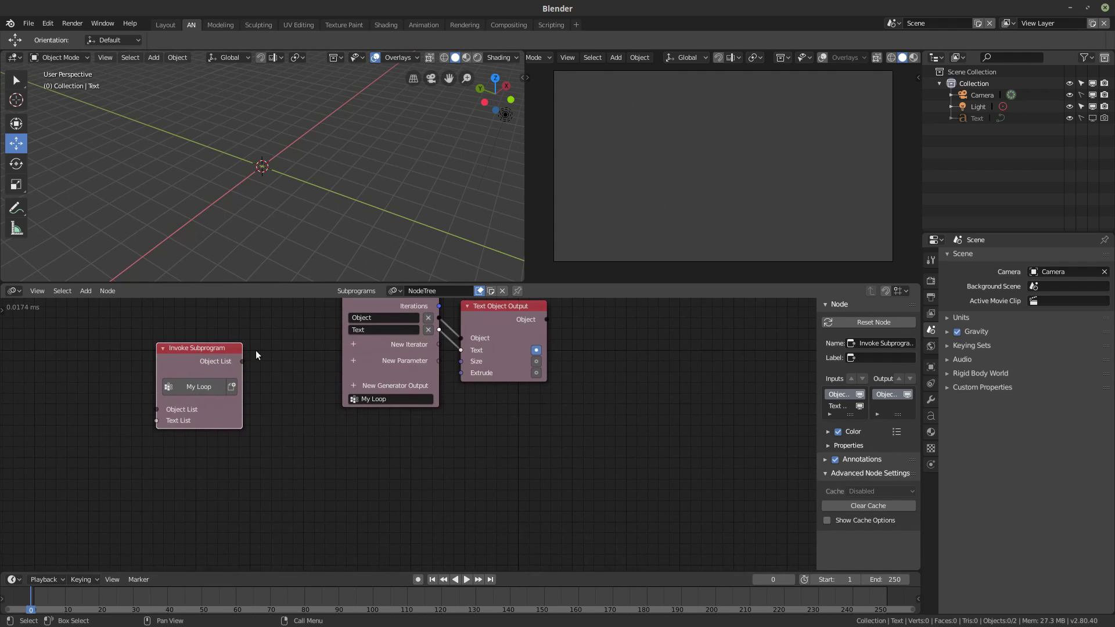
- Move the Invoke Subprogram node to an empty area of the node tree, away from the loop nodes
{"action": "left_click_drag", "start_coordinate": [179, 351], "coordinate": [414, 481]}
{"action": "scroll", "coordinate": [453, 366], "scroll_direction": "down", "scroll_amount": 5, "text": "shift"}
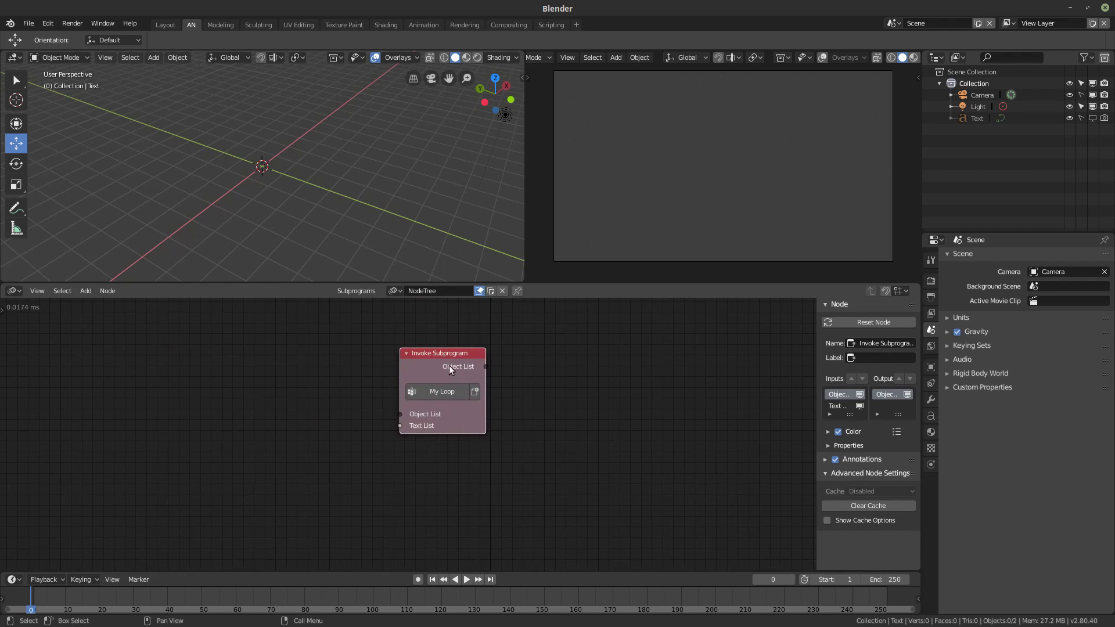
{"action": "left_click_drag", "start_coordinate": [449, 366], "coordinate": [460, 385]}
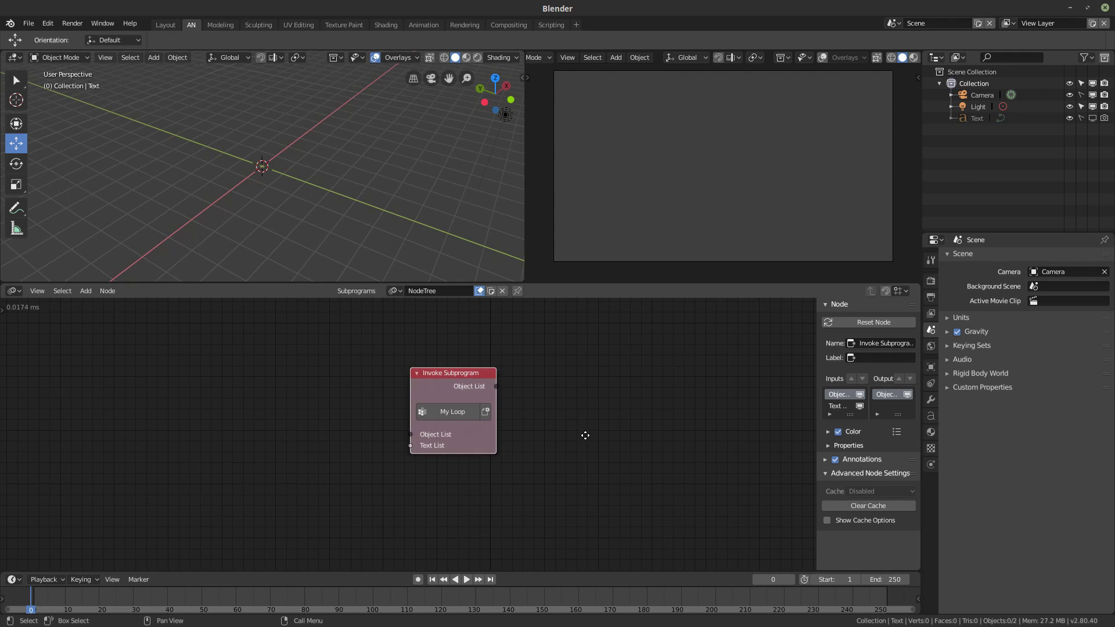
{"action": "middle_click_drag", "start_coordinate": [585, 436], "coordinate": [596, 436]}
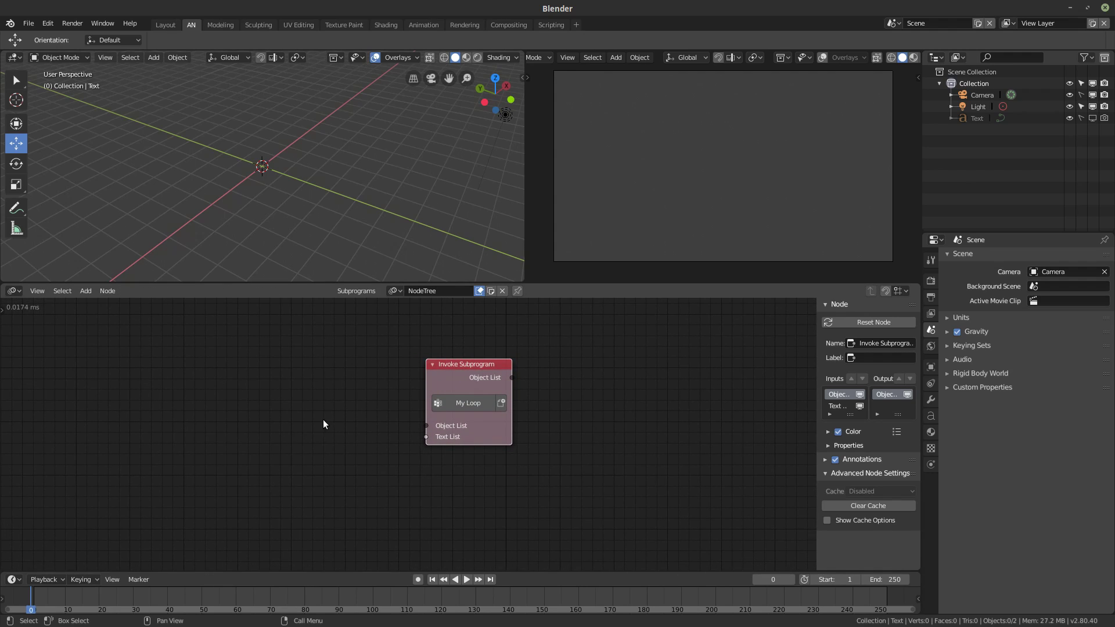
- Add an Object Instancer node beside the Invoke Subprogram node and set its source object to Text
{"action": "key", "text": "ctrl+a"}
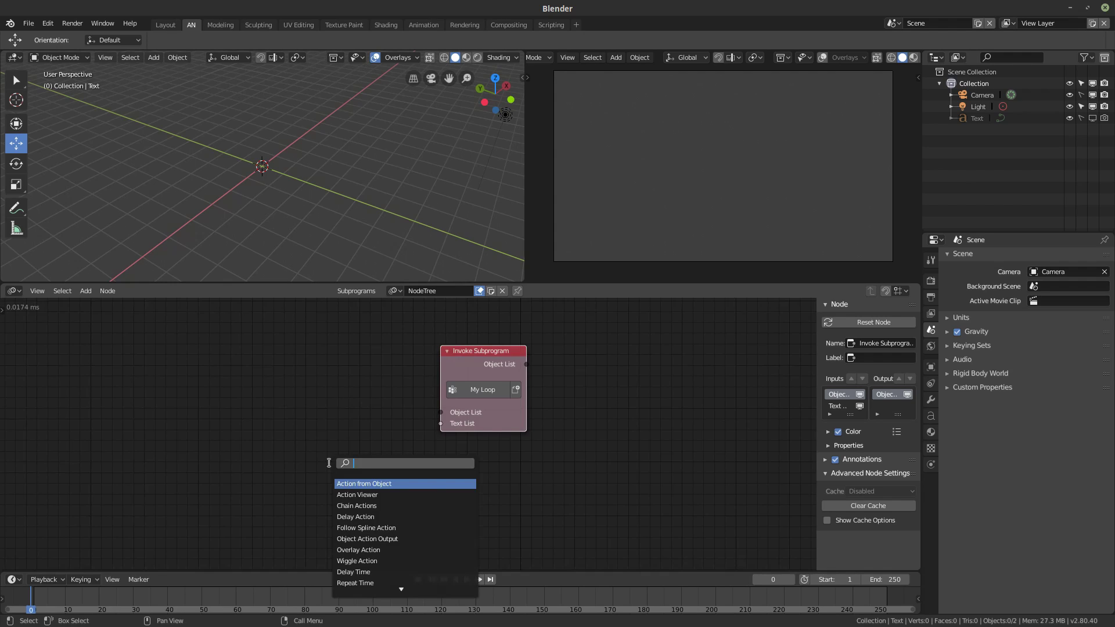
{"action": "type", "text": "insta"}
{"action": "key", "text": "Return"}
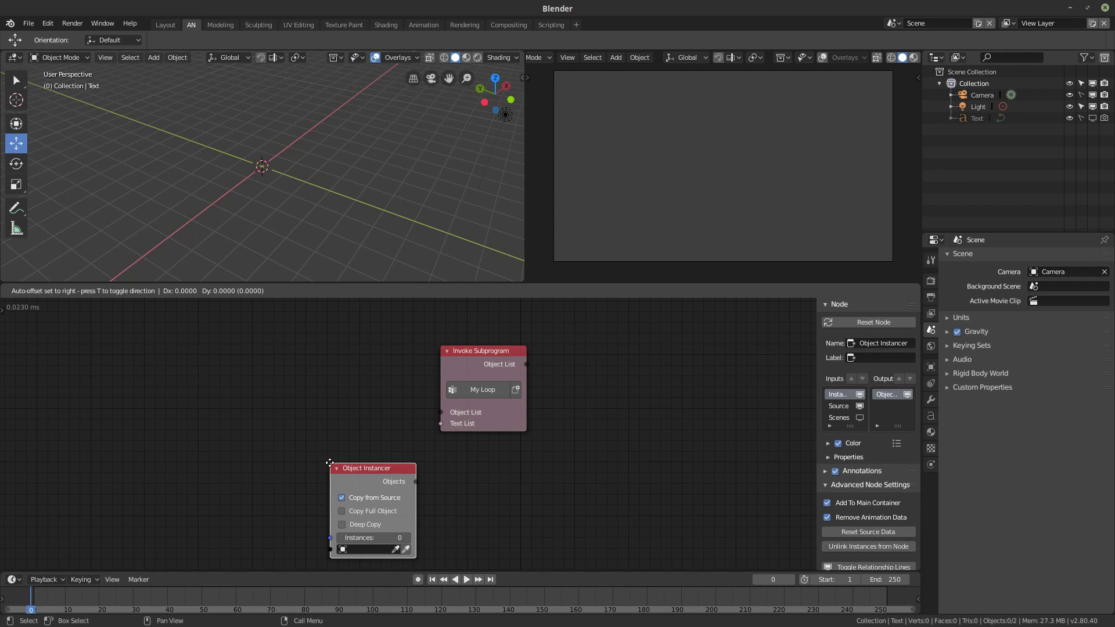
{"action": "left_click", "coordinate": [255, 349]}
{"action": "left_click", "coordinate": [309, 455]}
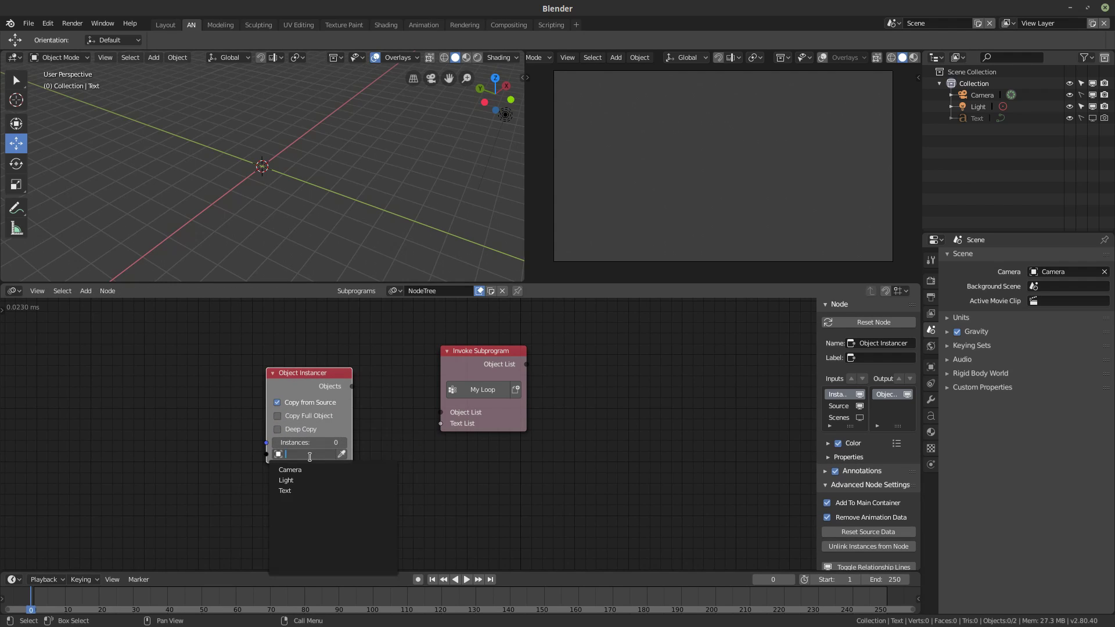
{"action": "left_click", "coordinate": [285, 490]}
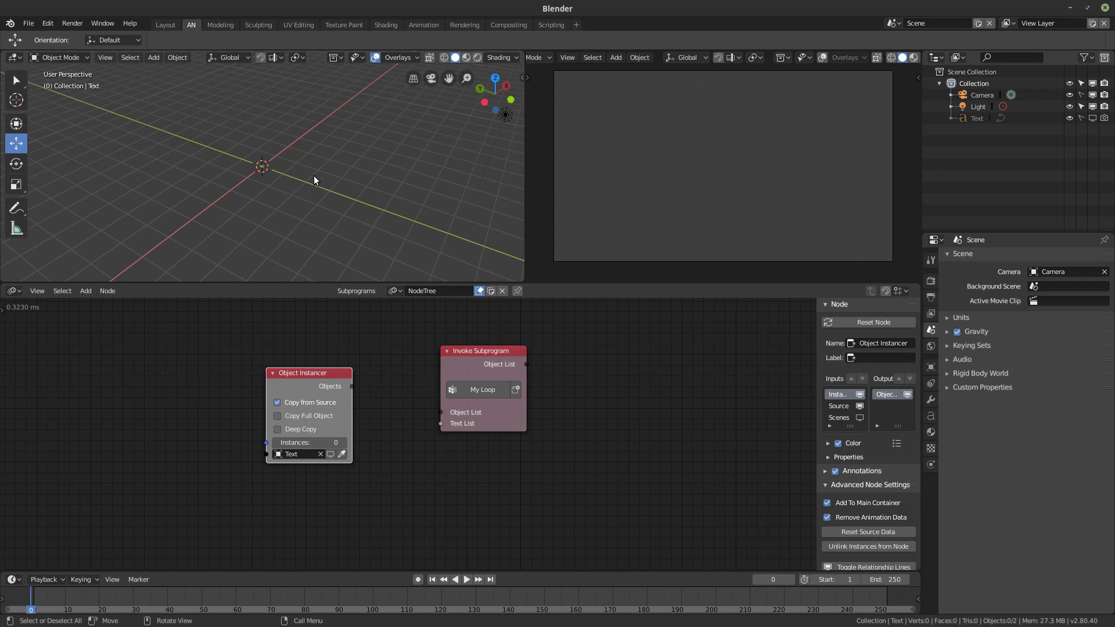
- Set the Object Instancer to 5 instances and collapse the Animation Nodes Object Container collection in the scene hierarchy
{"action": "left_click", "coordinate": [309, 442]}
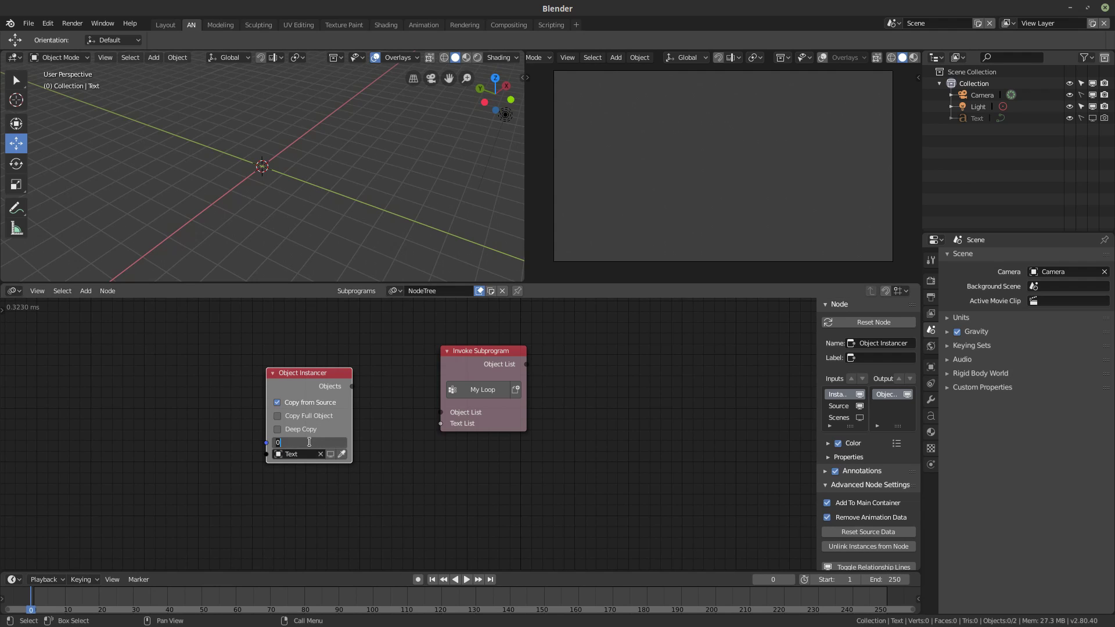
{"action": "type", "text": "5"}
{"action": "key", "text": "Return"}
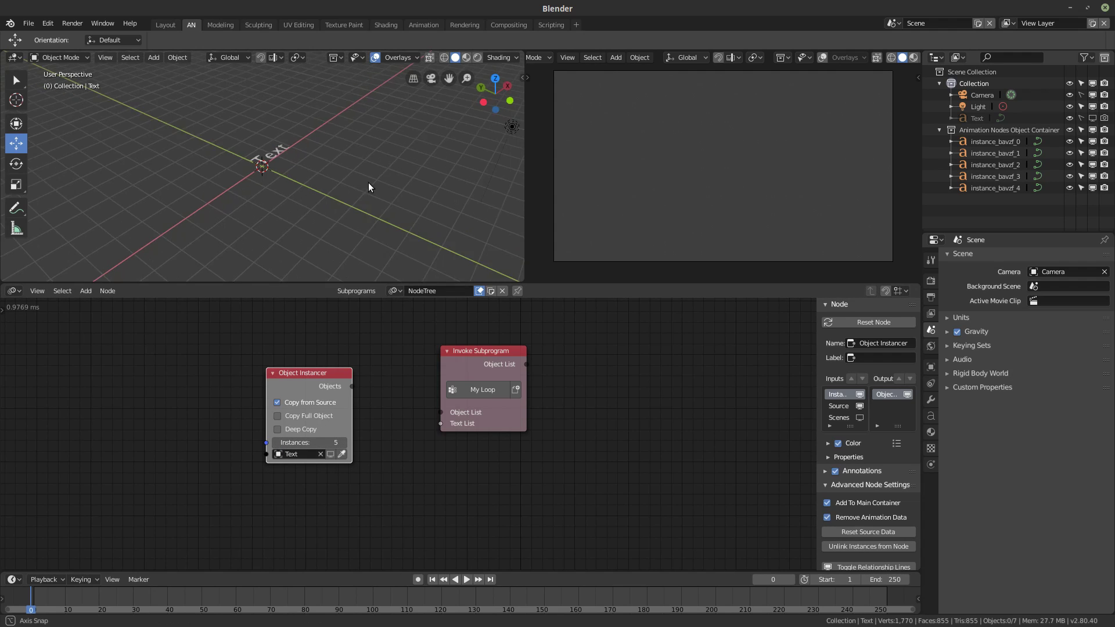
{"action": "middle_click_drag", "start_coordinate": [369, 186], "coordinate": [271, 217]}
{"action": "scroll", "coordinate": [324, 181], "scroll_direction": "up", "scroll_amount": 2}
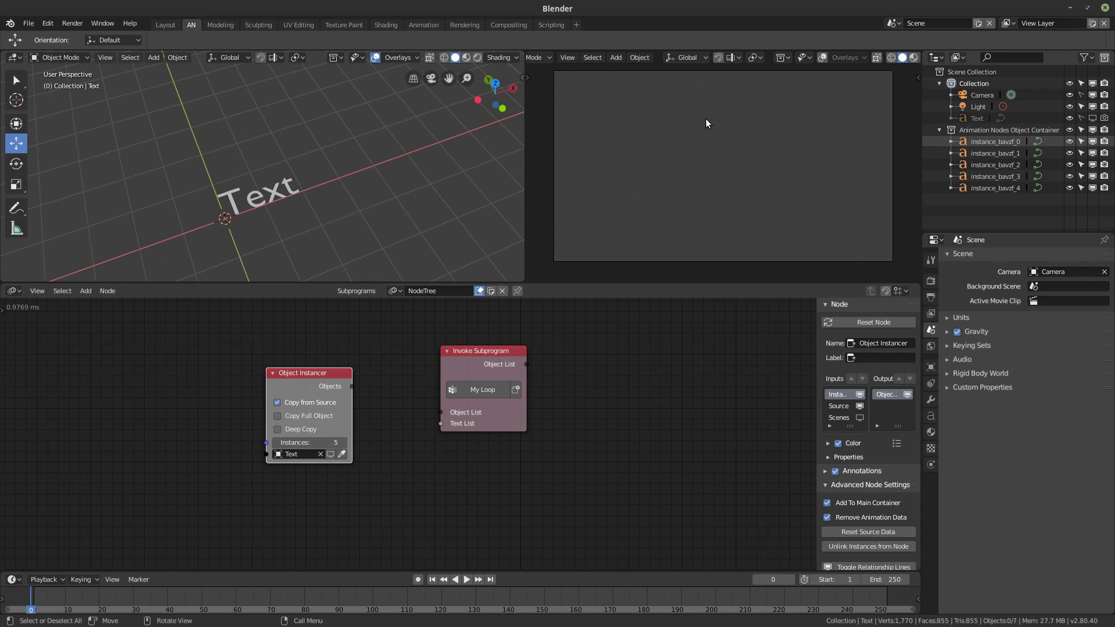
{"action": "left_click", "coordinate": [1001, 131]}
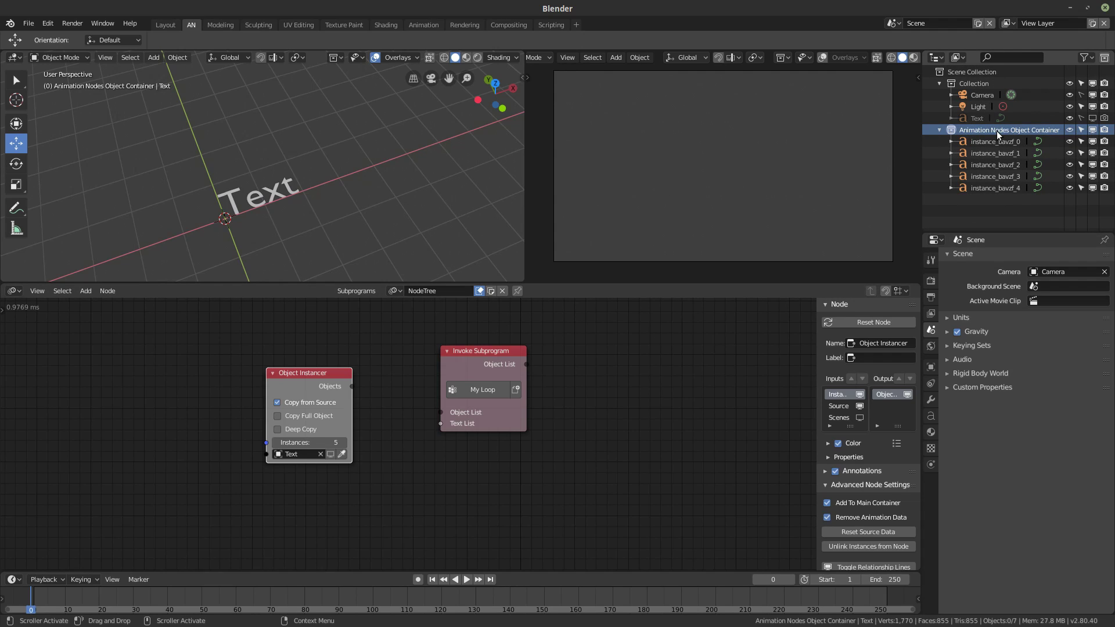
{"action": "left_click", "coordinate": [938, 129]}
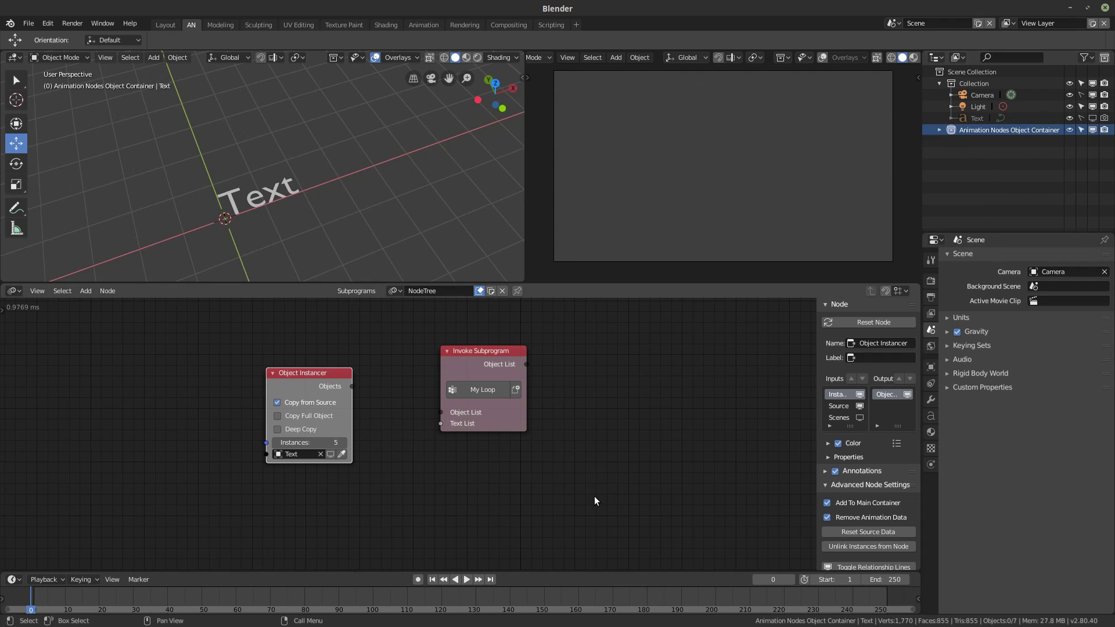
- Link the Object Instancer's Objects output to the Invoke Subprogram's Object List input and space the two nodes farther apart
{"action": "middle_click_drag", "start_coordinate": [425, 459], "coordinate": [452, 461]}
{"action": "left_click_drag", "start_coordinate": [352, 378], "coordinate": [469, 413]}
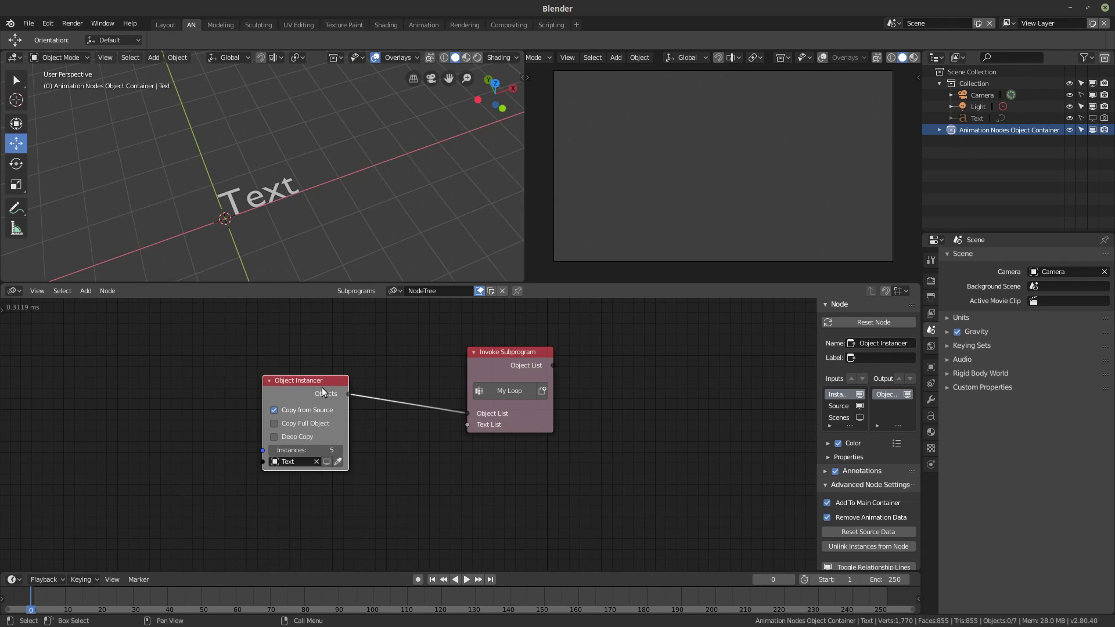
{"action": "left_click_drag", "start_coordinate": [322, 388], "coordinate": [332, 369]}
{"action": "left_click_drag", "start_coordinate": [514, 364], "coordinate": [547, 365]}
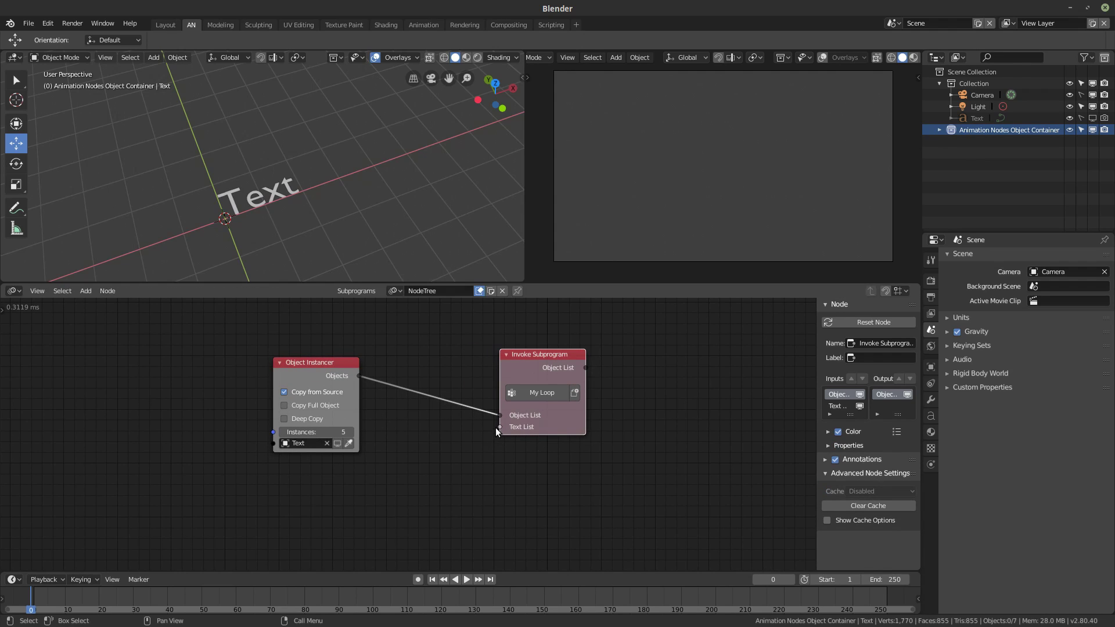
{"action": "mouse_move", "coordinate": [499, 428]}
{"action": "left_mouse_down"}
{"action": "mouse_move", "coordinate": [449, 518]}
{"action": "mouse_move", "coordinate": [503, 430]}
{"action": "left_mouse_up"}
{"action": "key", "text": "ctrl+a"}
{"action": "left_click_drag", "start_coordinate": [538, 360], "coordinate": [551, 361]}
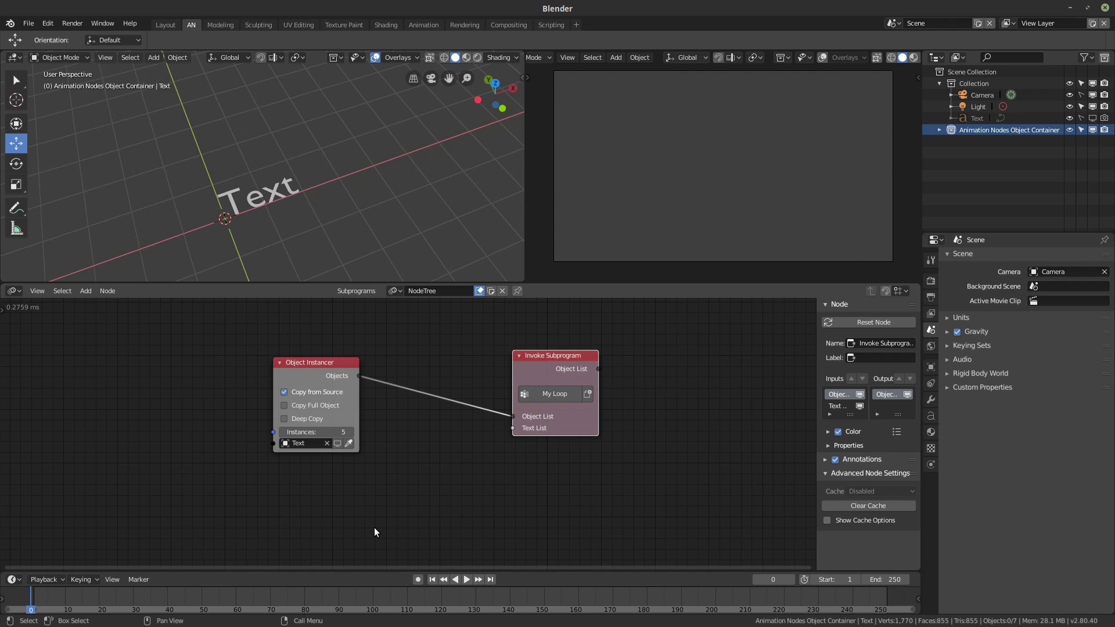
- Add a Split Text node and place it below and between the Object Instancer and Invoke Subprogram nodes
{"action": "key", "text": "ctrl+a"}
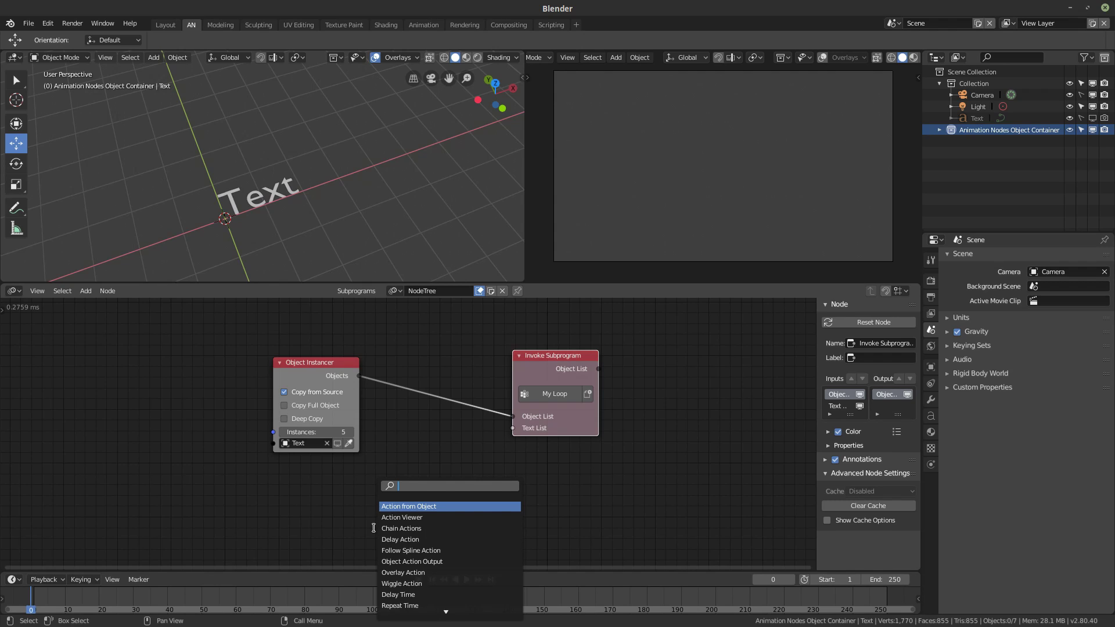
{"action": "type", "text": "split t"}
{"action": "key", "text": "Return"}
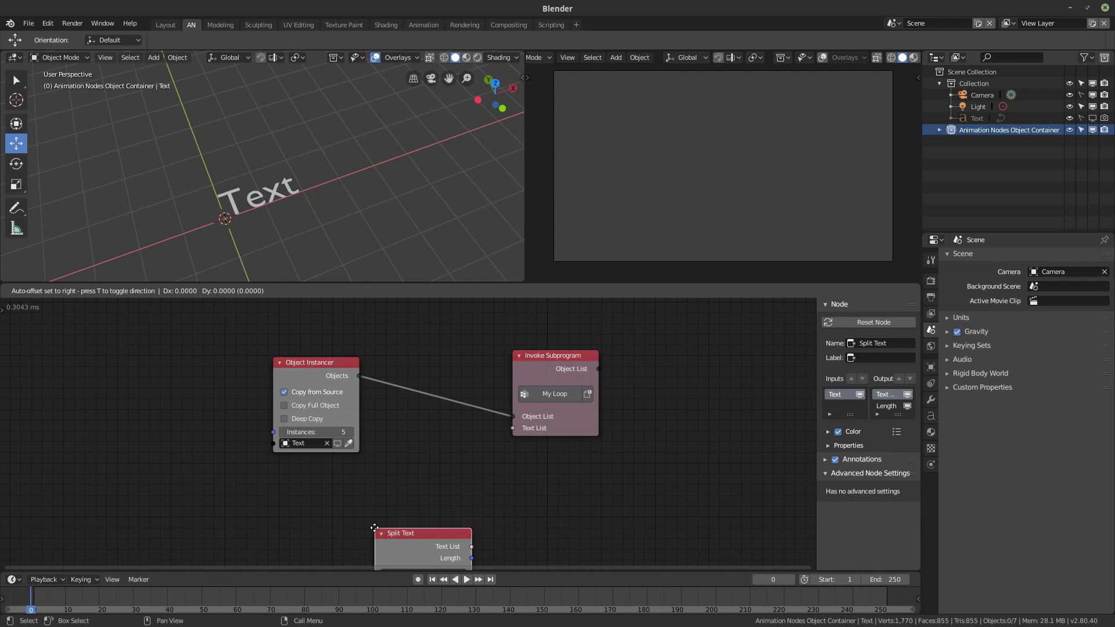
{"action": "left_click", "coordinate": [323, 471]}
{"action": "middle_click_drag", "start_coordinate": [441, 423], "coordinate": [435, 367]}
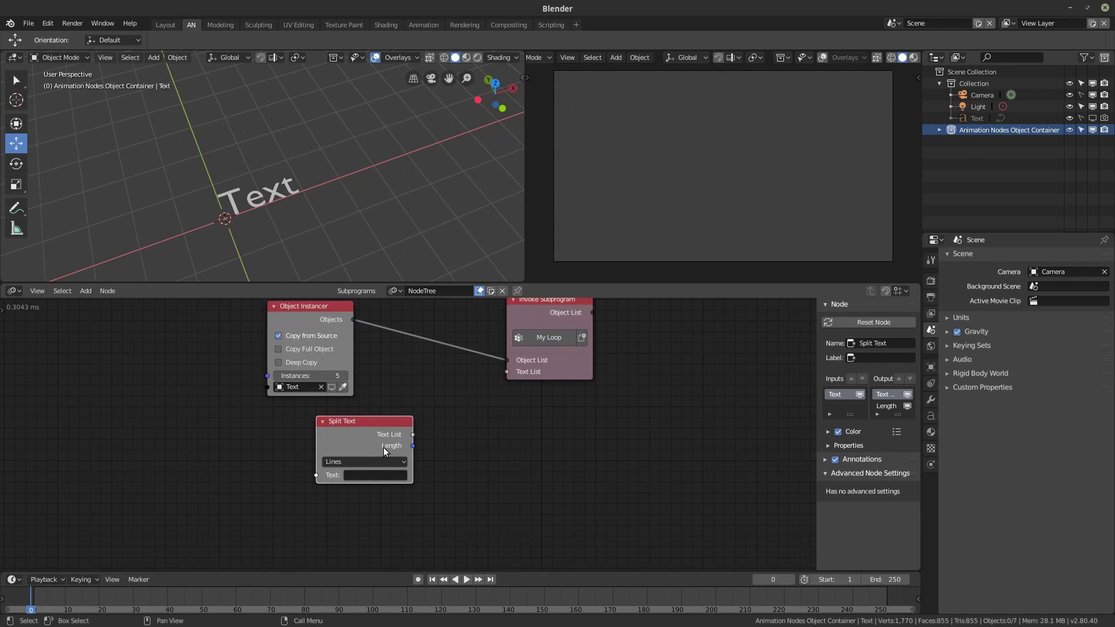
{"action": "left_click_drag", "start_coordinate": [397, 423], "coordinate": [430, 426]}
{"action": "left_click_drag", "start_coordinate": [566, 458], "coordinate": [522, 453]}
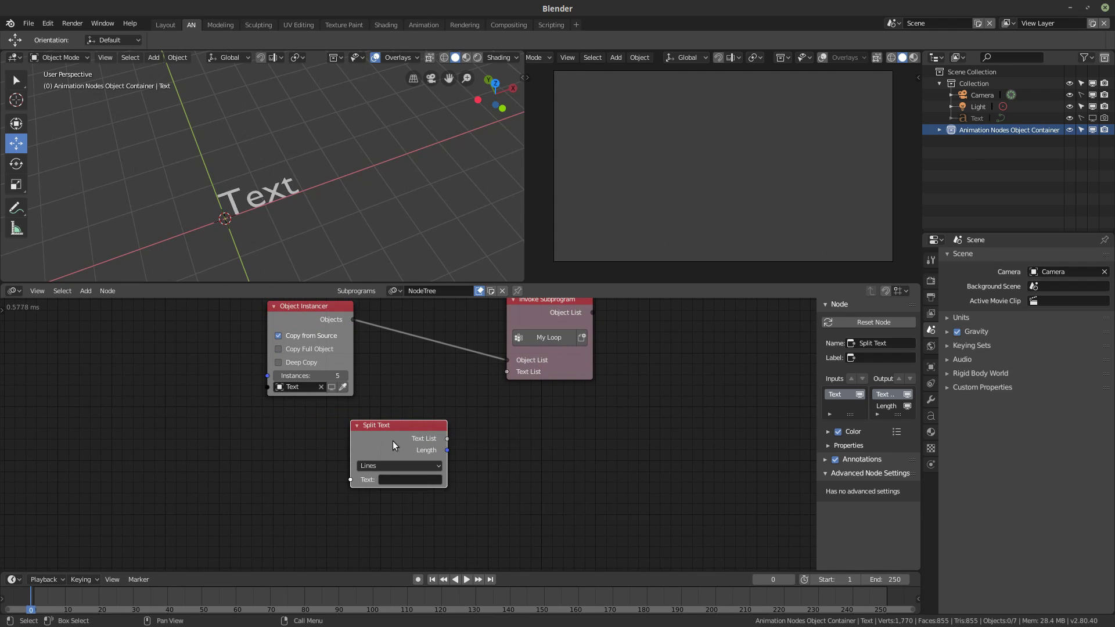
- Enter "What the hell is goin on" as the Split Text node's text and set its split type to Words
{"action": "left_click_drag", "start_coordinate": [453, 442], "coordinate": [506, 414]}
{"action": "type", "text": "is goin on"}
{"action": "left_click", "coordinate": [374, 467]}
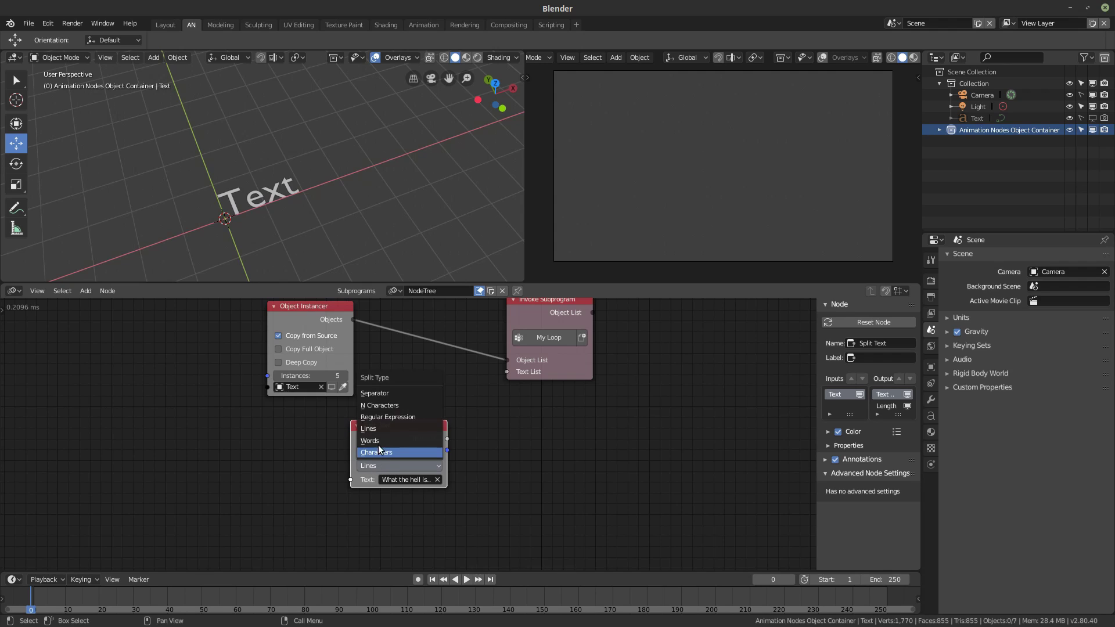
{"action": "left_click", "coordinate": [381, 441]}
{"action": "left_click", "coordinate": [378, 464]}
- Attach a Viewer node to the Split Text node's Text List output and place it beside that node
{"action": "left_click_drag", "start_coordinate": [408, 428], "coordinate": [388, 434]}
{"action": "key", "text": "w"}
{"action": "left_click", "coordinate": [388, 498]}
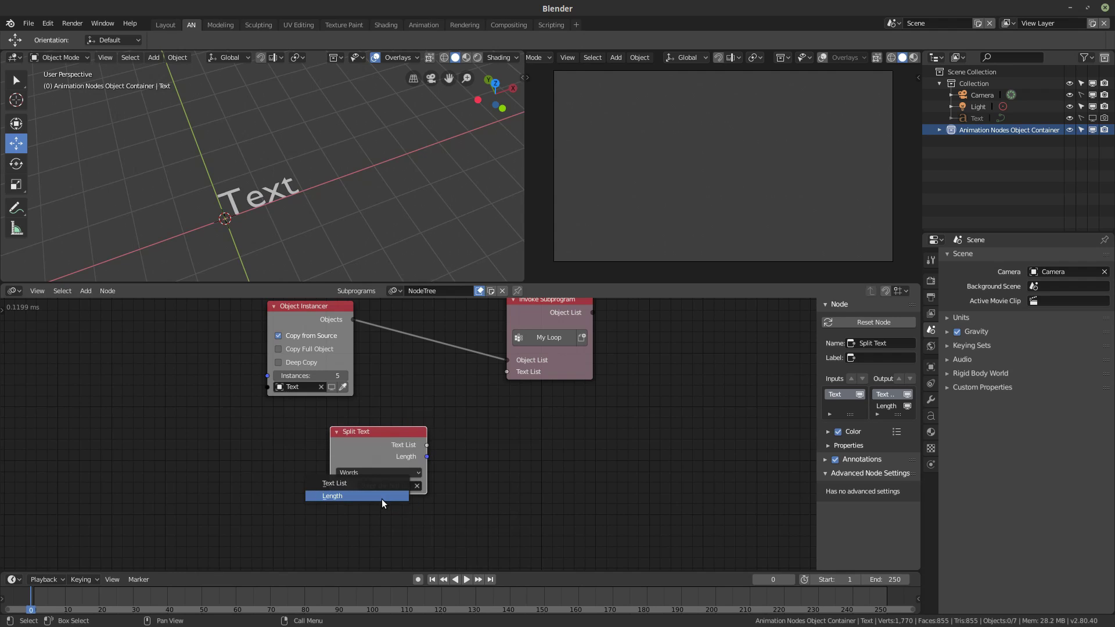
{"action": "left_click", "coordinate": [323, 485]}
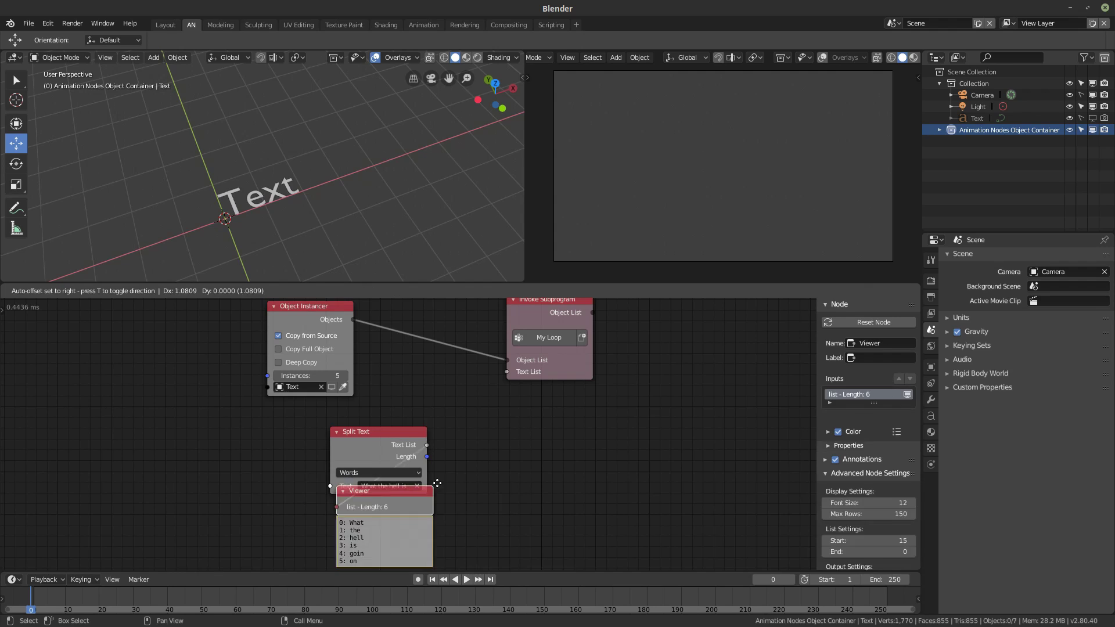
{"action": "left_click", "coordinate": [533, 468]}
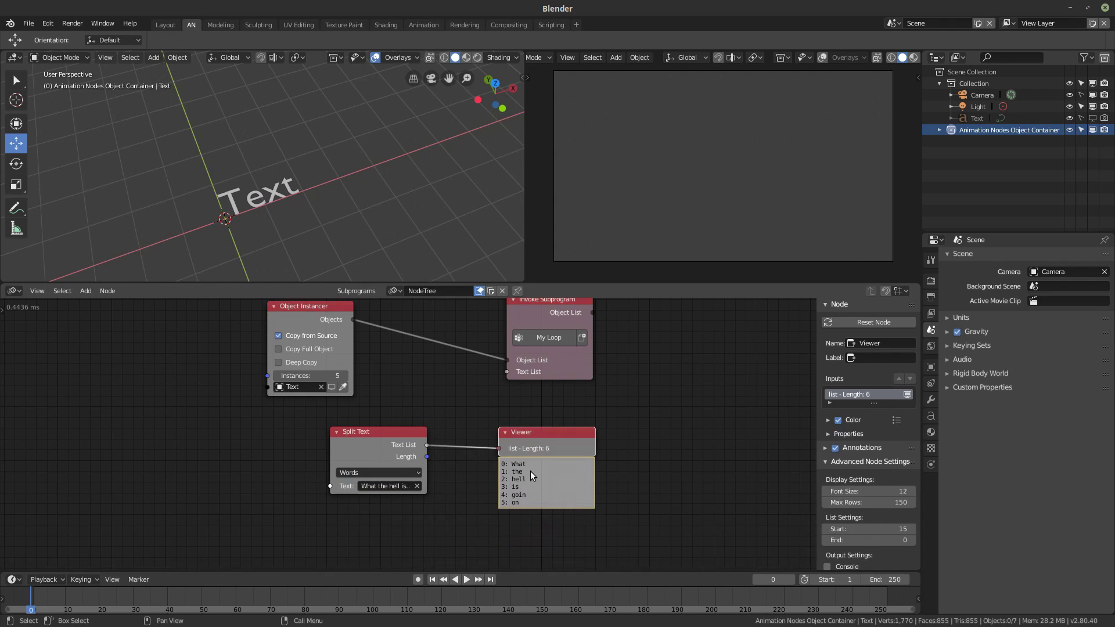
{"action": "left_click", "coordinate": [673, 447]}
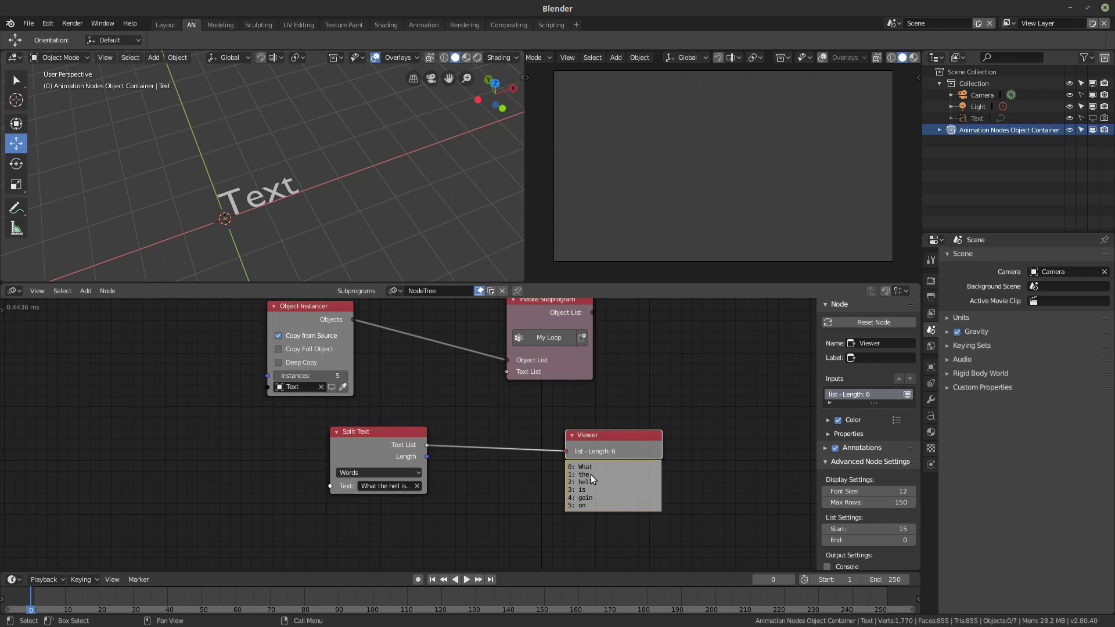
- Link the Split Text node's Text List output to the Invoke Subprogram's Text List input
{"action": "middle_click_drag", "start_coordinate": [464, 457], "coordinate": [438, 451]}
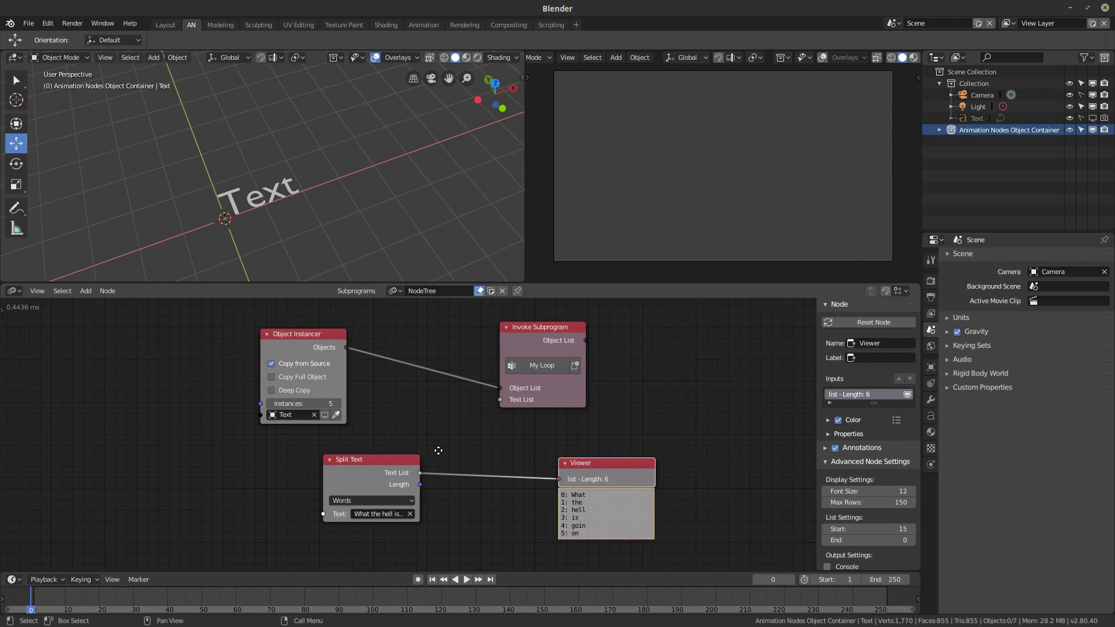
{"action": "left_click_drag", "start_coordinate": [420, 473], "coordinate": [499, 400]}
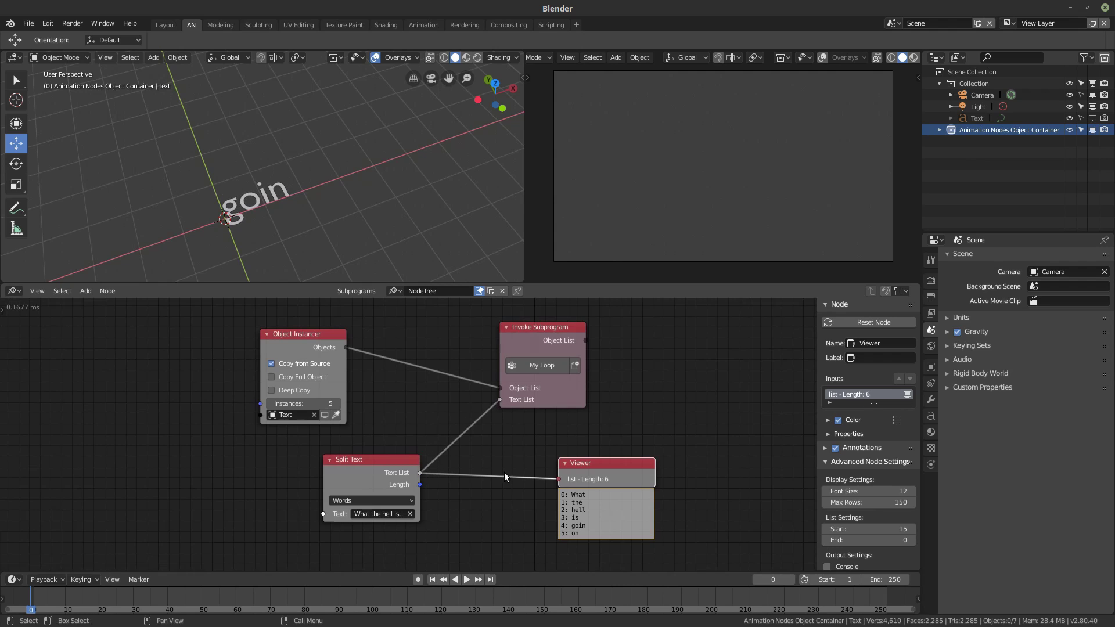
{"action": "middle_click_drag", "start_coordinate": [322, 194], "coordinate": [313, 230]}
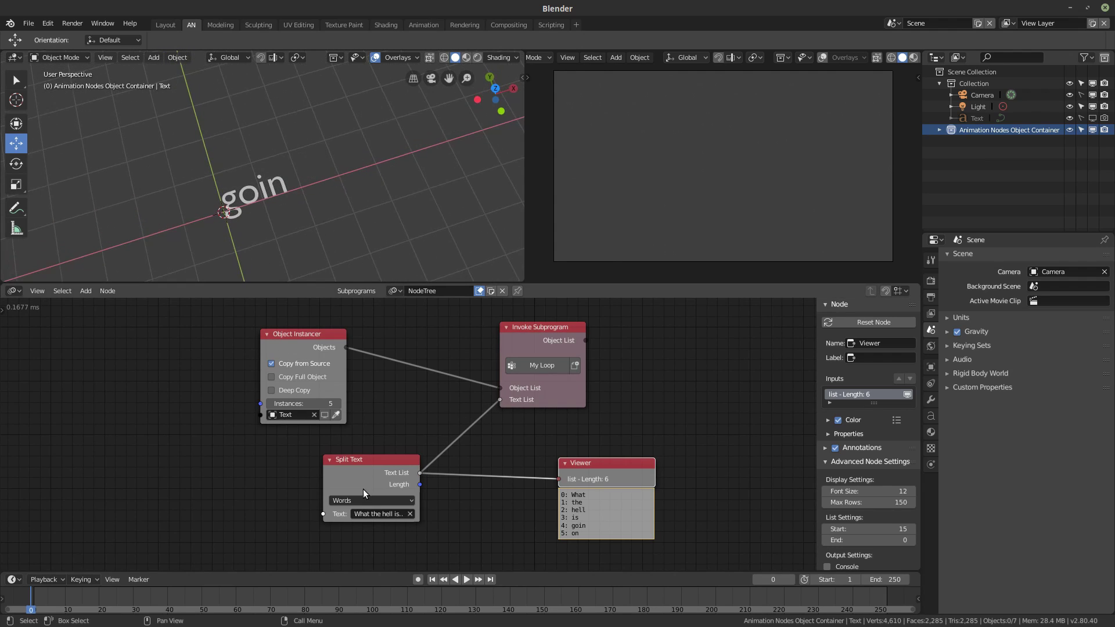
- Correct "goin" to "going" in the Split Text node's text and move the node slightly farther from the Viewer
{"action": "left_click", "coordinate": [389, 515]}
{"action": "type", "text": "g"}
{"action": "key", "text": "Return"}
{"action": "scroll", "coordinate": [295, 223], "scroll_direction": "up", "scroll_amount": 4}
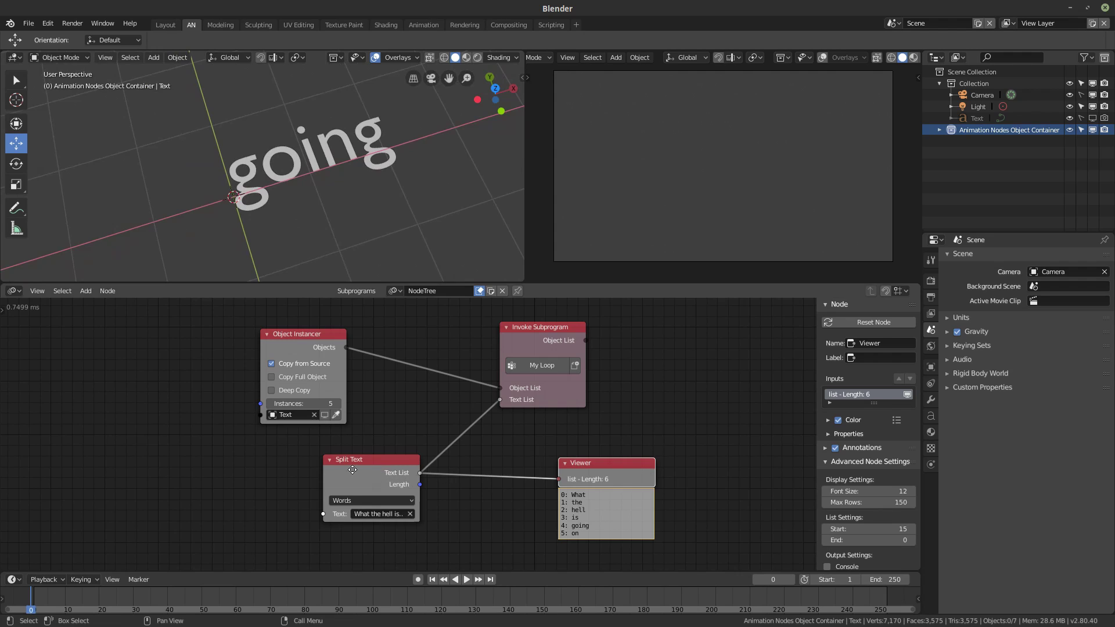
{"action": "left_click_drag", "start_coordinate": [352, 470], "coordinate": [320, 474]}
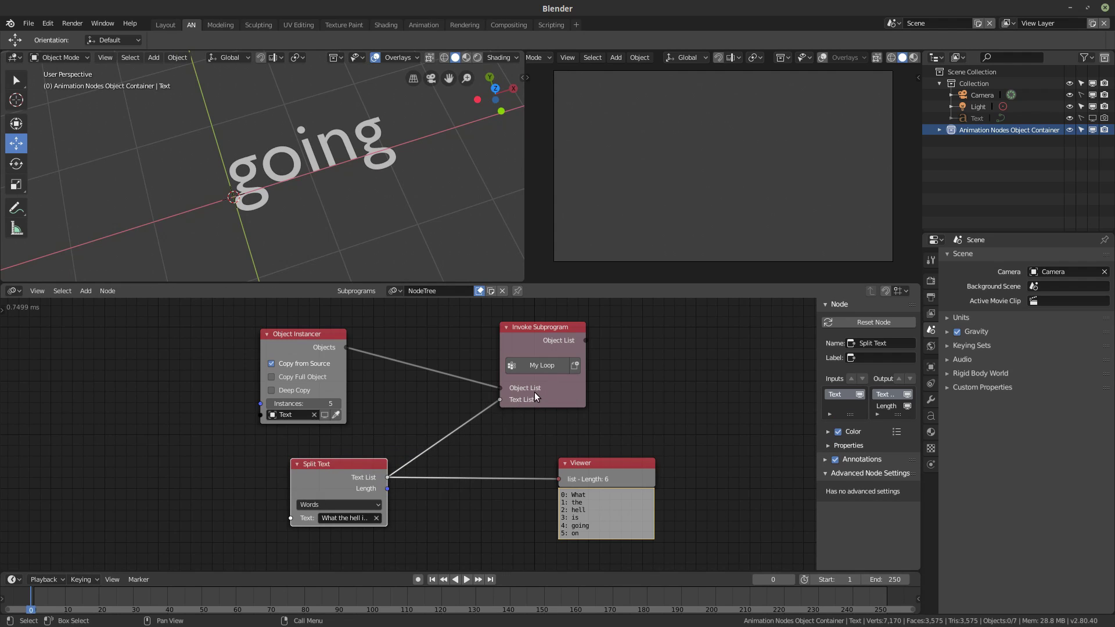
- Expand the Animation Nodes Object Container and move the instances ending in 0 and 2 about 1.8 m away from the origin
{"action": "middle_click_drag", "start_coordinate": [274, 236], "coordinate": [359, 183]}
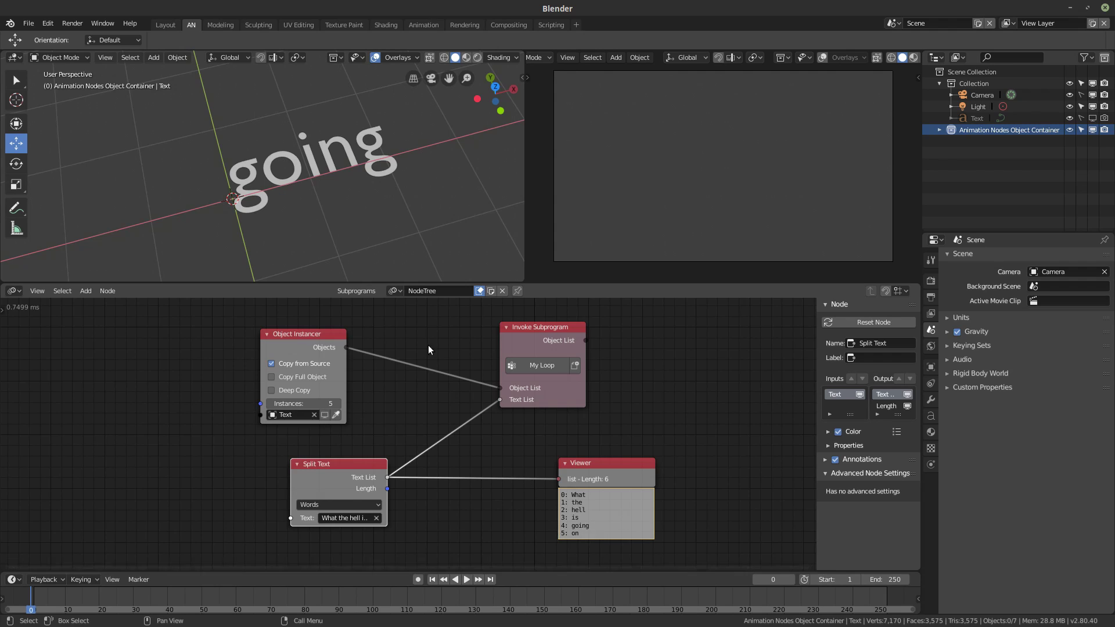
{"action": "left_click", "coordinate": [939, 131]}
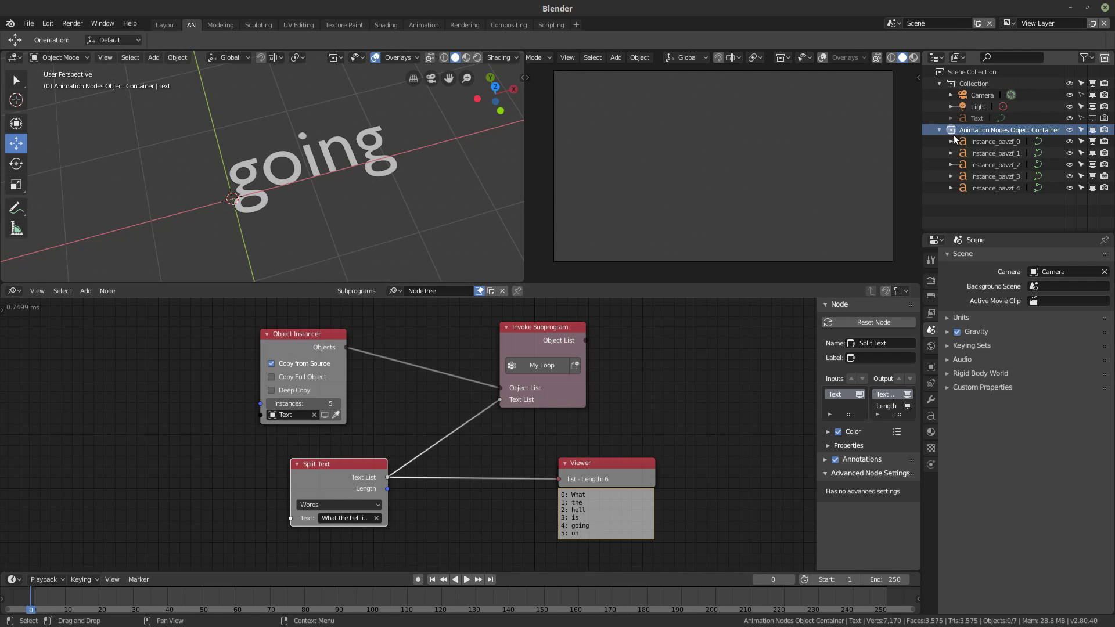
{"action": "left_click", "coordinate": [958, 142]}
{"action": "key", "text": "g"}
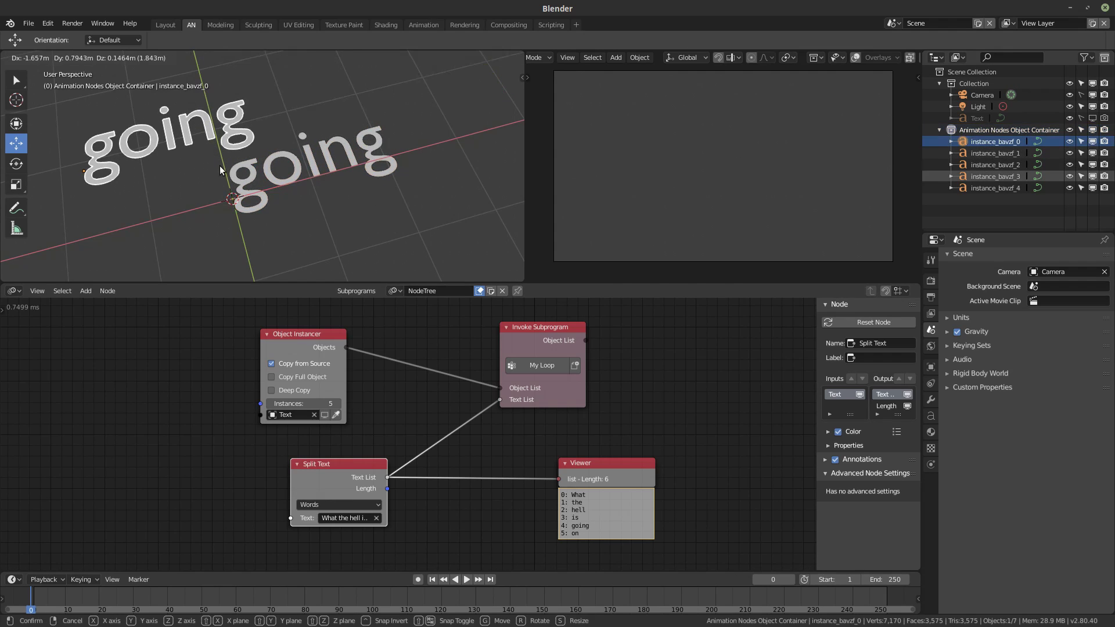
{"action": "left_click", "coordinate": [219, 170]}
{"action": "left_click", "coordinate": [995, 165]}
{"action": "key", "text": "g"}
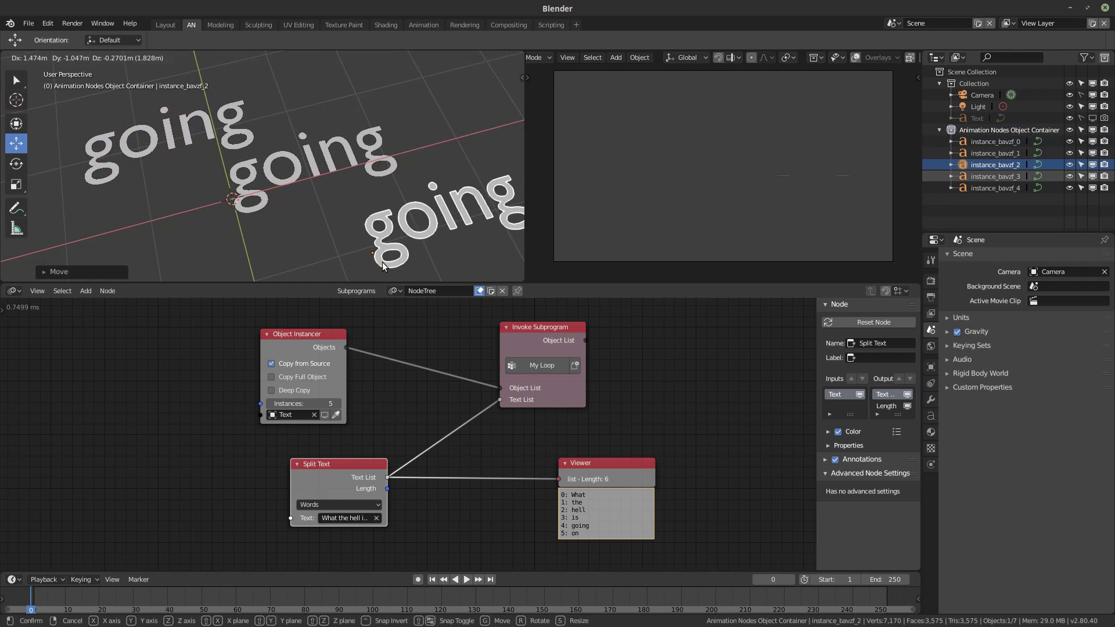
{"action": "left_click", "coordinate": [383, 266]}
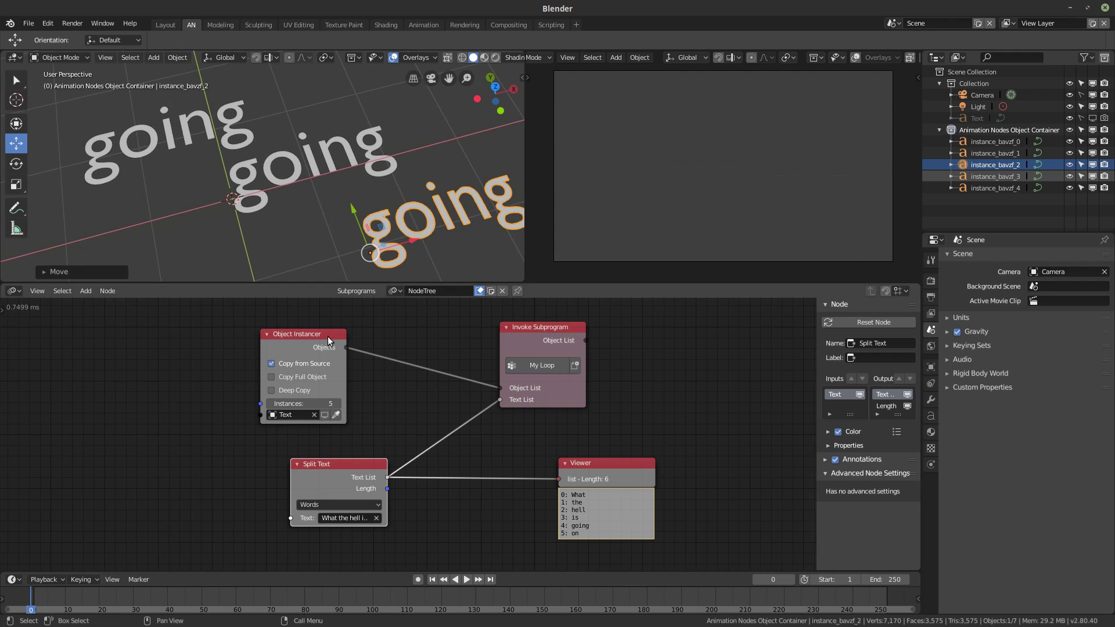
- Enable Deep Copy on the Object Instancer node
{"action": "left_click", "coordinate": [270, 391]}
{"action": "left_click", "coordinate": [322, 185]}
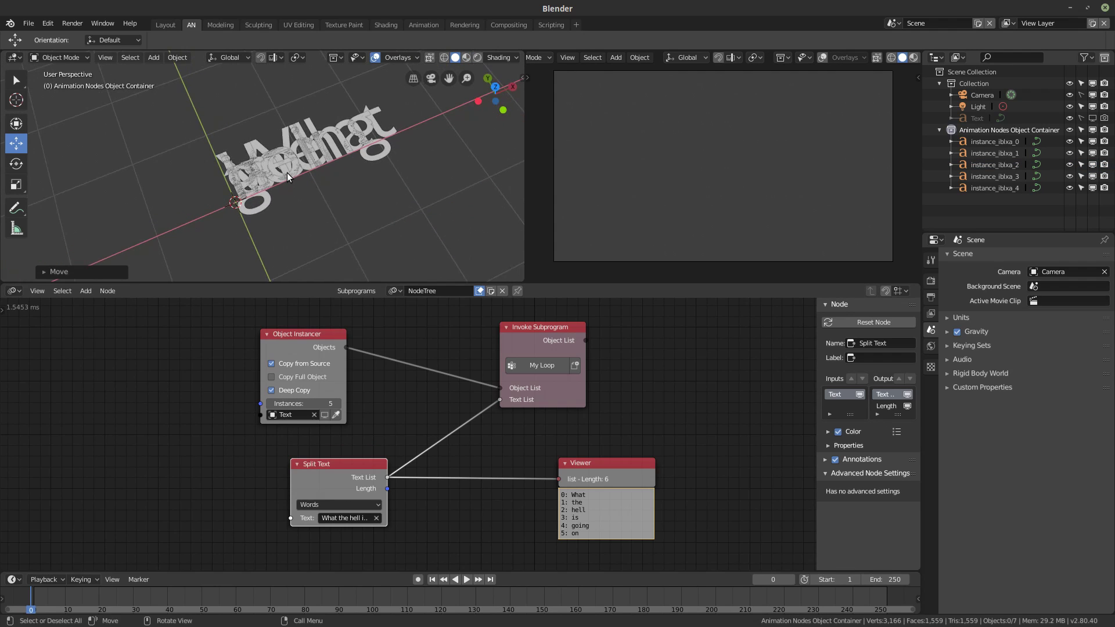
- Move the "What" and "the" text instances away from the overlapping words at the origin, to opposite sides of it
{"action": "key", "text": "g"}
{"action": "left_click", "coordinate": [441, 243]}
{"action": "left_click", "coordinate": [262, 162]}
{"action": "key", "text": "g"}
{"action": "left_click", "coordinate": [146, 125]}
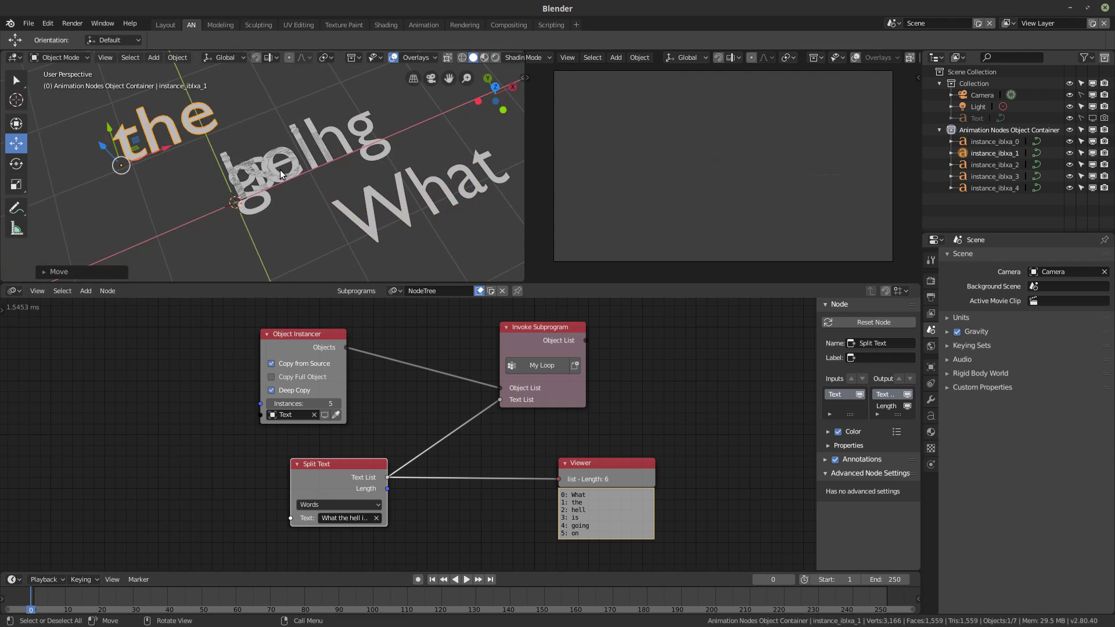
- Move the "hell" and "going" text instances off the remaining pile, leaving "is" alone at the origin
{"action": "left_click", "coordinate": [292, 159]}
{"action": "key", "text": "g"}
{"action": "left_click", "coordinate": [360, 105]}
{"action": "left_click", "coordinate": [290, 192]}
{"action": "key", "text": "g"}
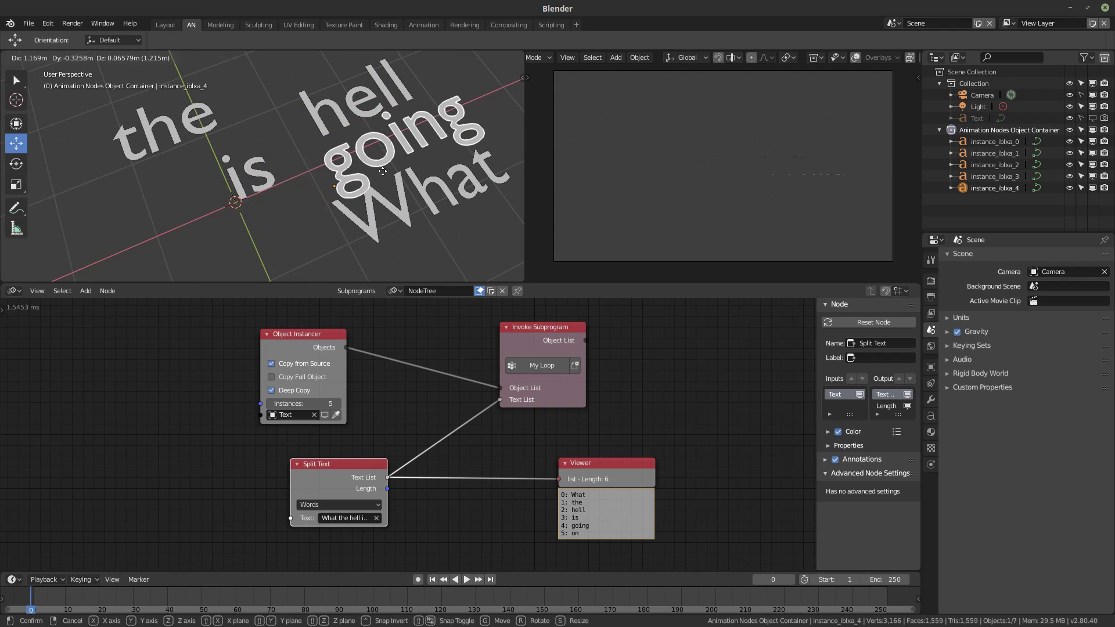
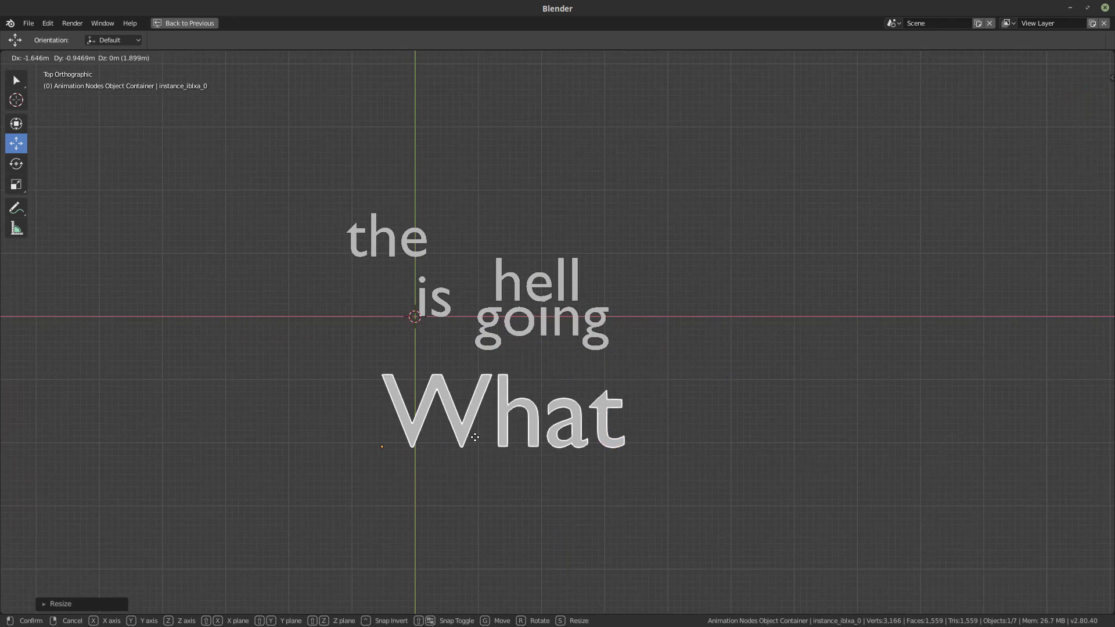
- In the top view, place the enlarged "What" just below the origin and move "the" directly after it
{"action": "left_click", "coordinate": [504, 423]}
{"action": "left_click", "coordinate": [399, 249]}
{"action": "key", "text": "g"}
{"action": "left_click", "coordinate": [730, 423]}
- Scale up the "hell" instance and move it about 5 m down, beneath "What the"
{"action": "left_click", "coordinate": [525, 291]}
{"action": "key", "text": "s"}
{"action": "left_click", "coordinate": [618, 296]}
{"action": "key", "text": "g"}
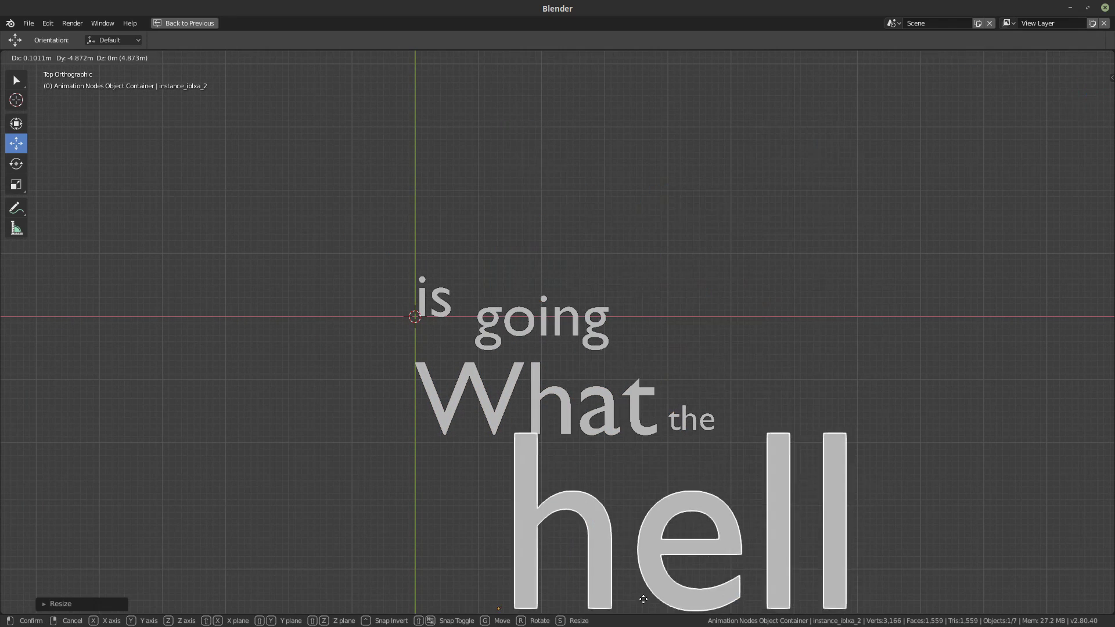
{"action": "left_click", "coordinate": [673, 610]}
- Place "is" at the end of "hell" and "going" underneath "hell", and restore the multi-editor layout
{"action": "middle_click_drag", "start_coordinate": [560, 221], "coordinate": [455, 82], "text": "shift"}
{"action": "left_click", "coordinate": [332, 161]}
{"action": "key", "text": "g"}
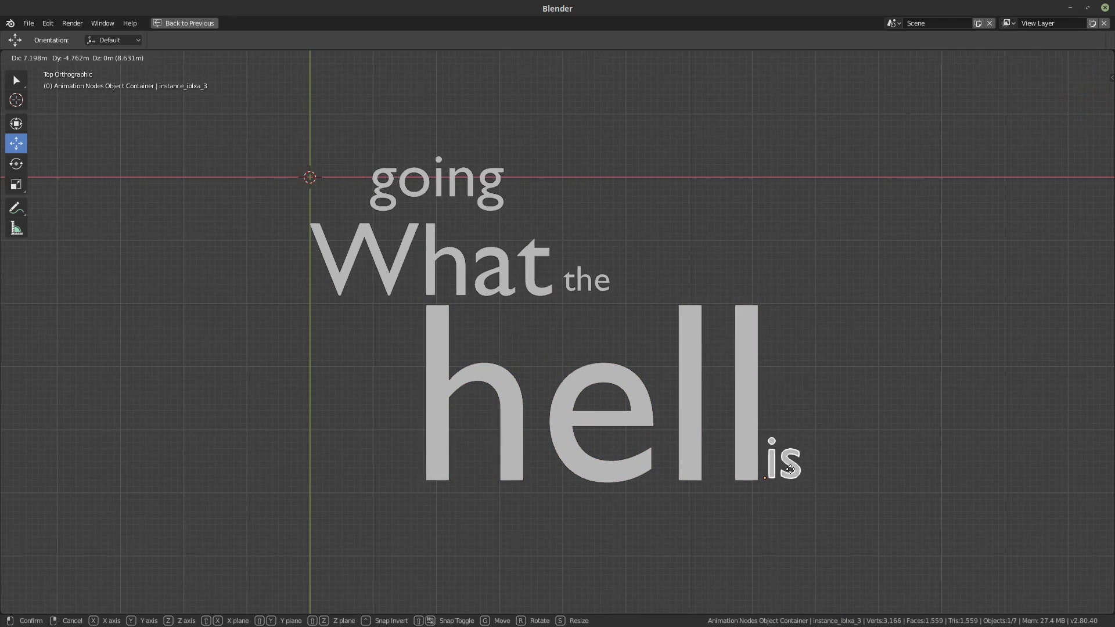
{"action": "left_click", "coordinate": [789, 461]}
{"action": "left_click", "coordinate": [493, 189]}
{"action": "key", "text": "g"}
{"action": "left_click", "coordinate": [647, 550]}
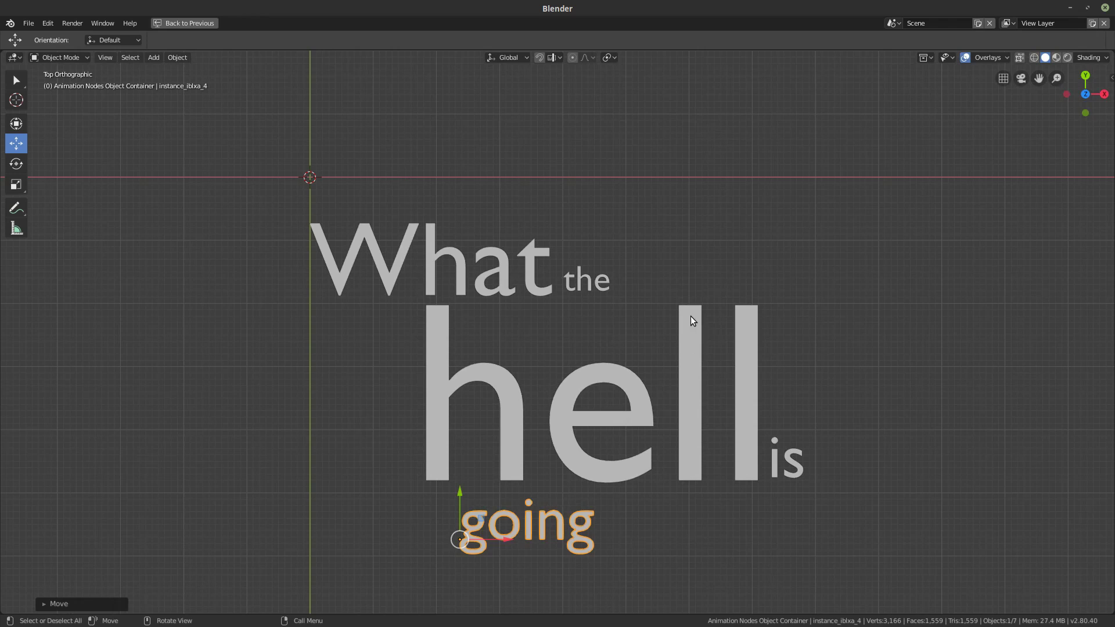
{"action": "key", "text": "ctrl+space"}
{"action": "middle_click_drag", "start_coordinate": [375, 243], "coordinate": [397, 241]}
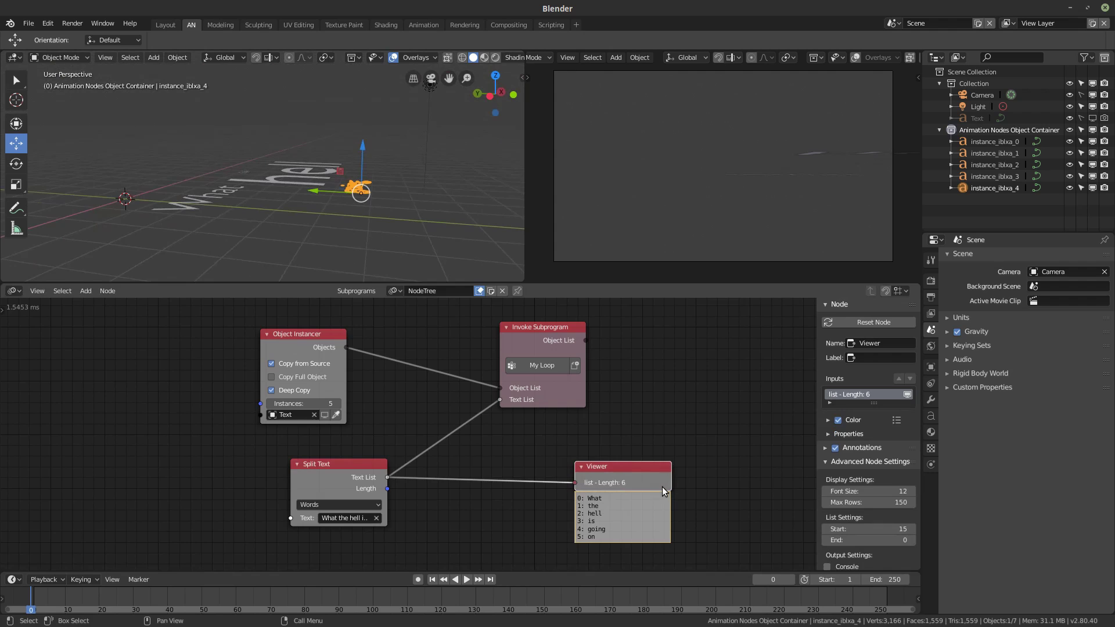
- Delete the Viewer node, move Invoke Subprogram closer to Object Instancer, and align Split Text beneath Object Instancer
{"action": "key", "text": "x"}
{"action": "middle_click_drag", "start_coordinate": [477, 450], "coordinate": [437, 467]}
{"action": "left_click_drag", "start_coordinate": [488, 347], "coordinate": [450, 367]}
{"action": "left_click_drag", "start_coordinate": [286, 480], "coordinate": [252, 467]}
- Add a cube mesh at the world origin, keeping its default size
{"action": "middle_click_drag", "start_coordinate": [405, 172], "coordinate": [376, 225]}
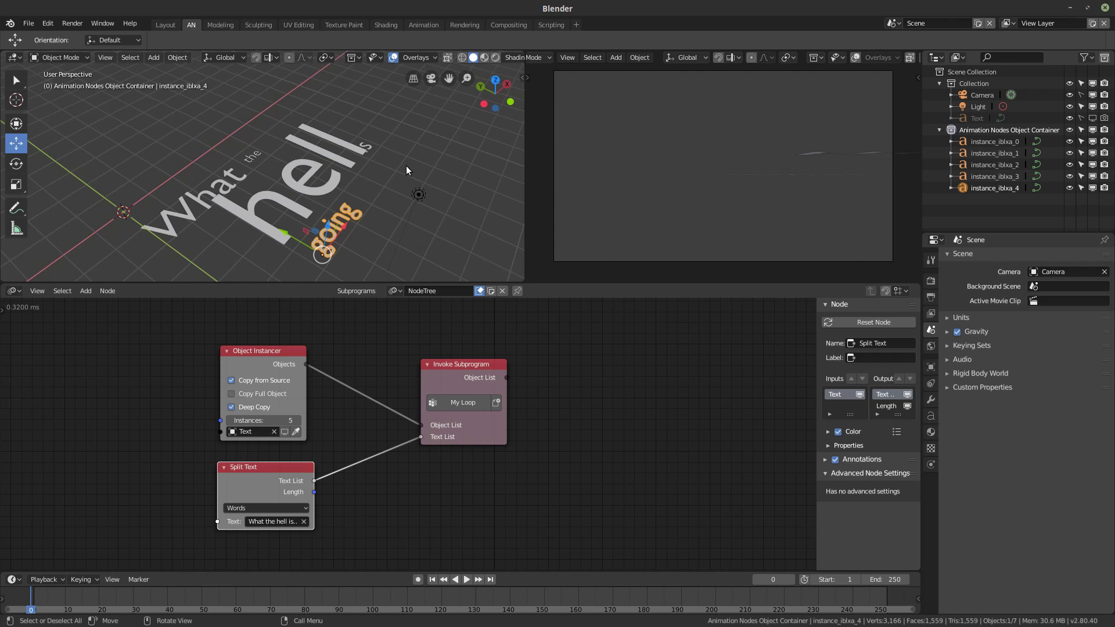
{"action": "key", "text": "shift+a"}
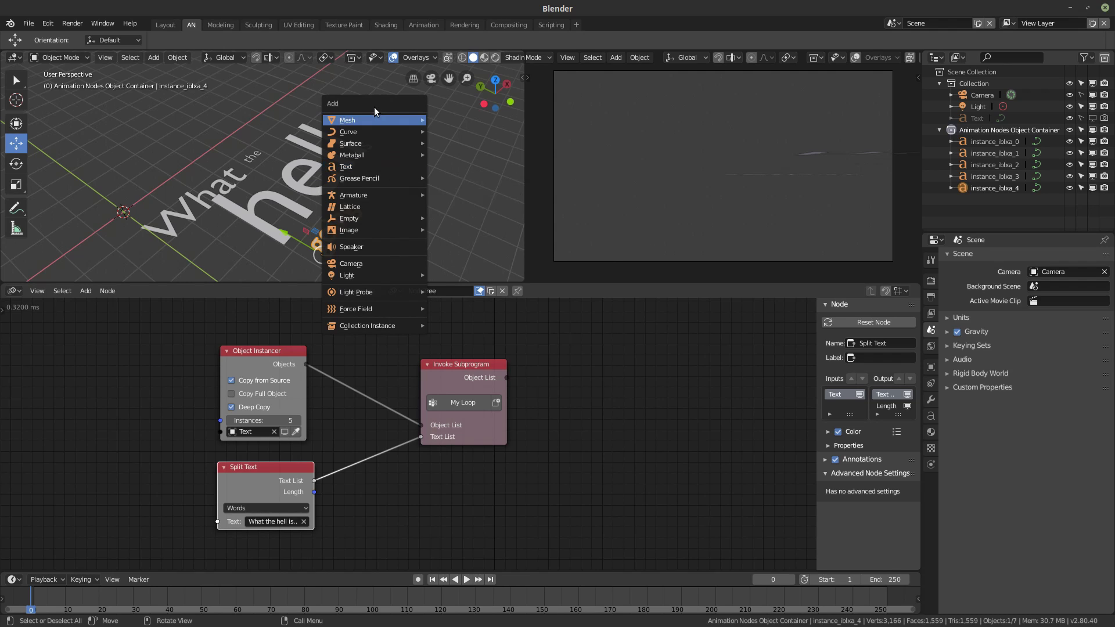
{"action": "mouse_move", "coordinate": [430, 120]}
{"action": "left_click", "coordinate": [461, 131]}
{"action": "scroll", "coordinate": [332, 170], "scroll_direction": "down", "scroll_amount": 4}
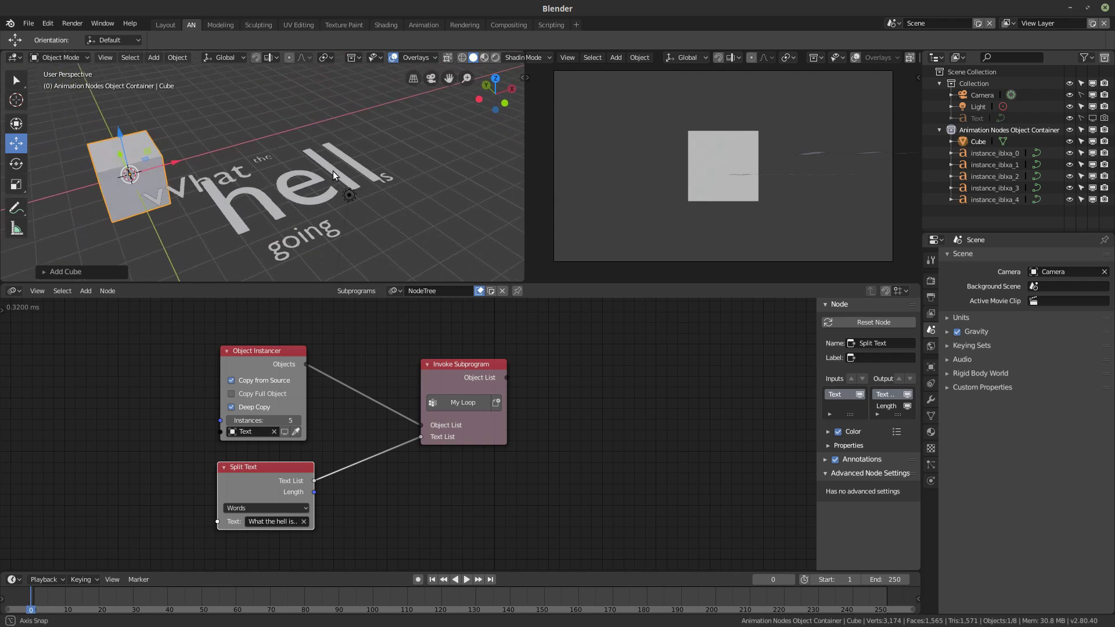
{"action": "middle_click_drag", "start_coordinate": [220, 183], "coordinate": [308, 242], "text": "shift"}
{"action": "key", "text": "s"}
{"action": "right_click", "coordinate": [305, 185]}
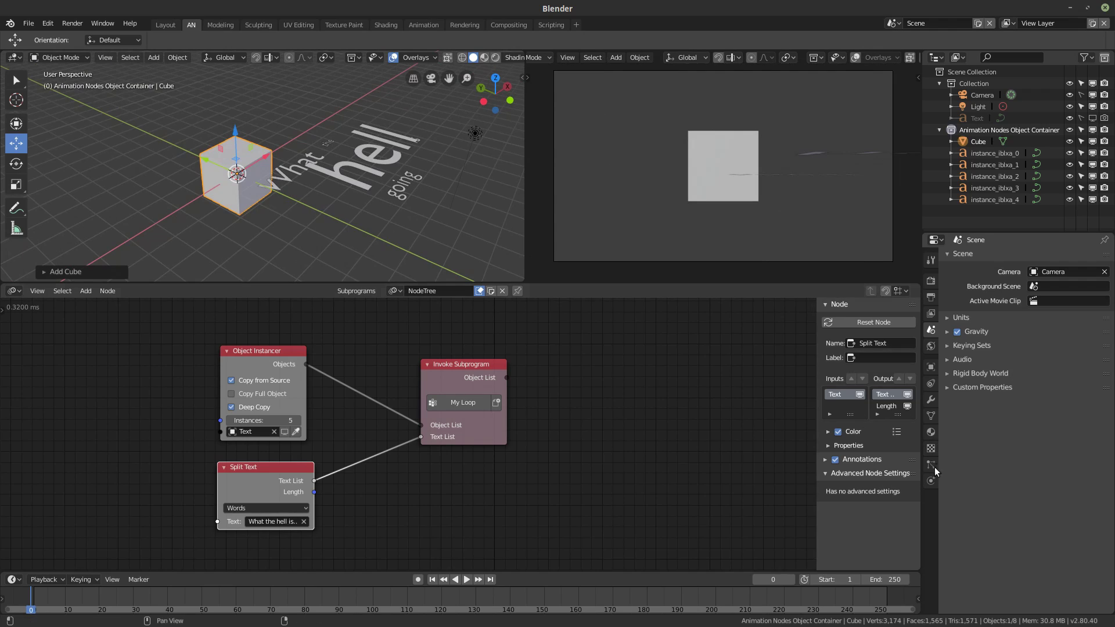
- Set the cube's viewport display to Bounds in its object properties
{"action": "left_click", "coordinate": [930, 369]}
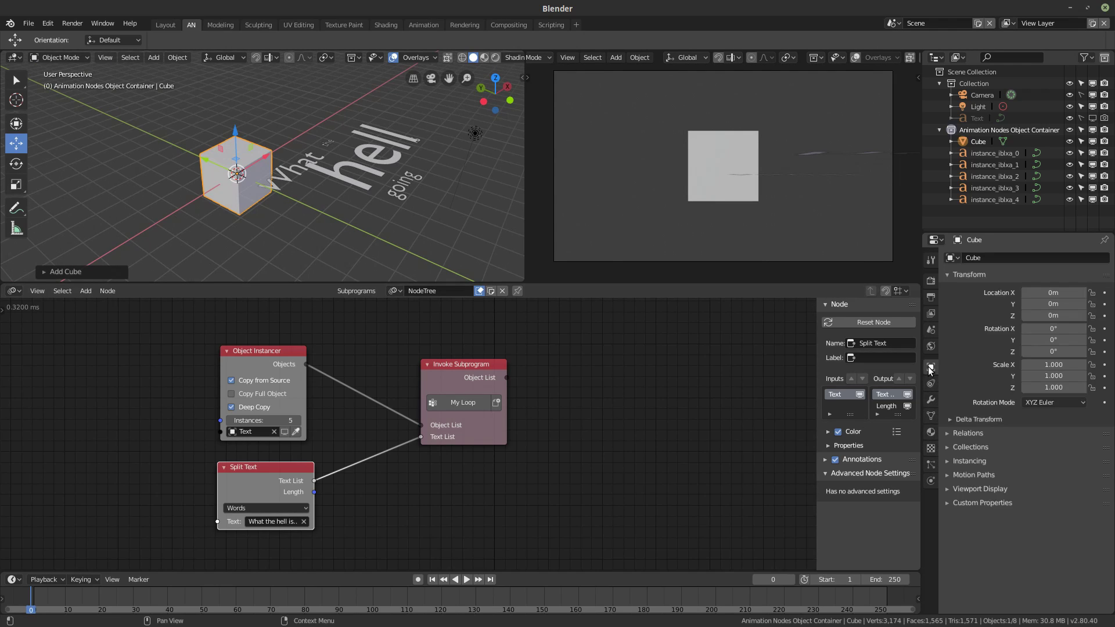
{"action": "left_click", "coordinate": [948, 488]}
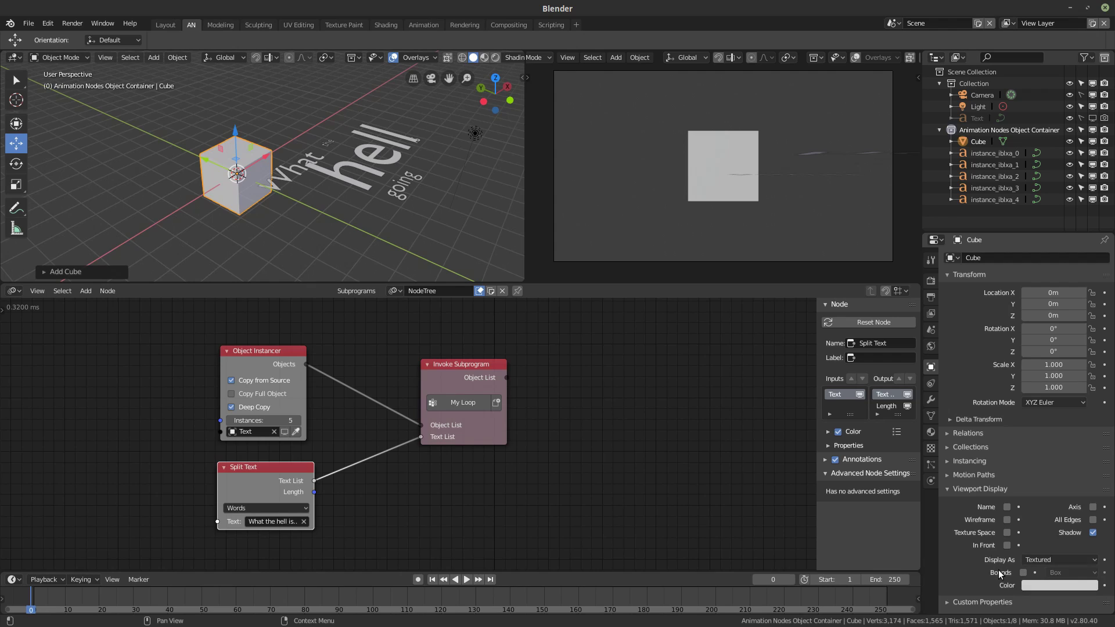
{"action": "left_click", "coordinate": [1040, 559]}
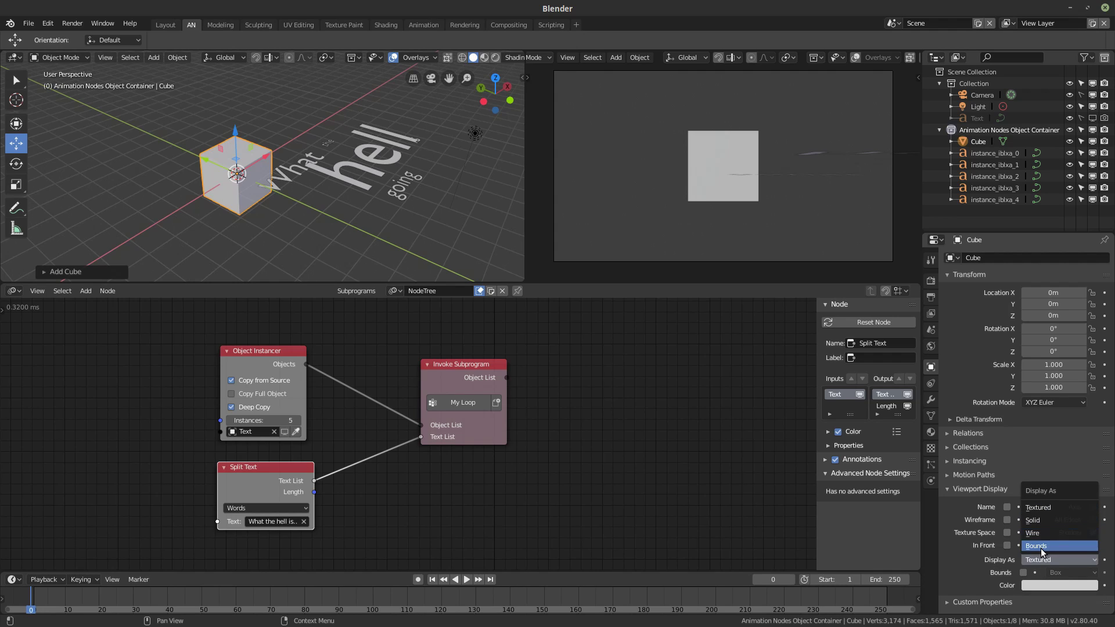
{"action": "left_click", "coordinate": [1040, 544]}
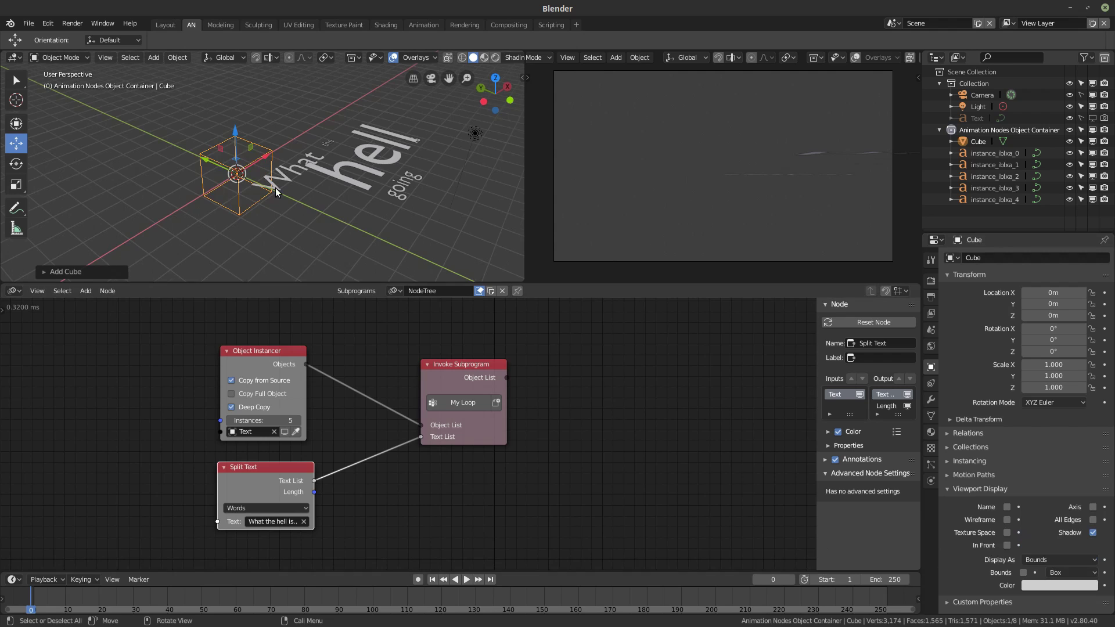
- Examine the cube's bounds and corners next to the text instances from several angles
{"action": "mouse_move", "coordinate": [275, 187]}
{"action": "middle_mouse_down"}
{"action": "mouse_move", "coordinate": [261, 191]}
{"action": "mouse_move", "coordinate": [290, 186]}
{"action": "middle_mouse_up"}
{"action": "scroll", "coordinate": [285, 187], "scroll_direction": "up", "scroll_amount": 2}
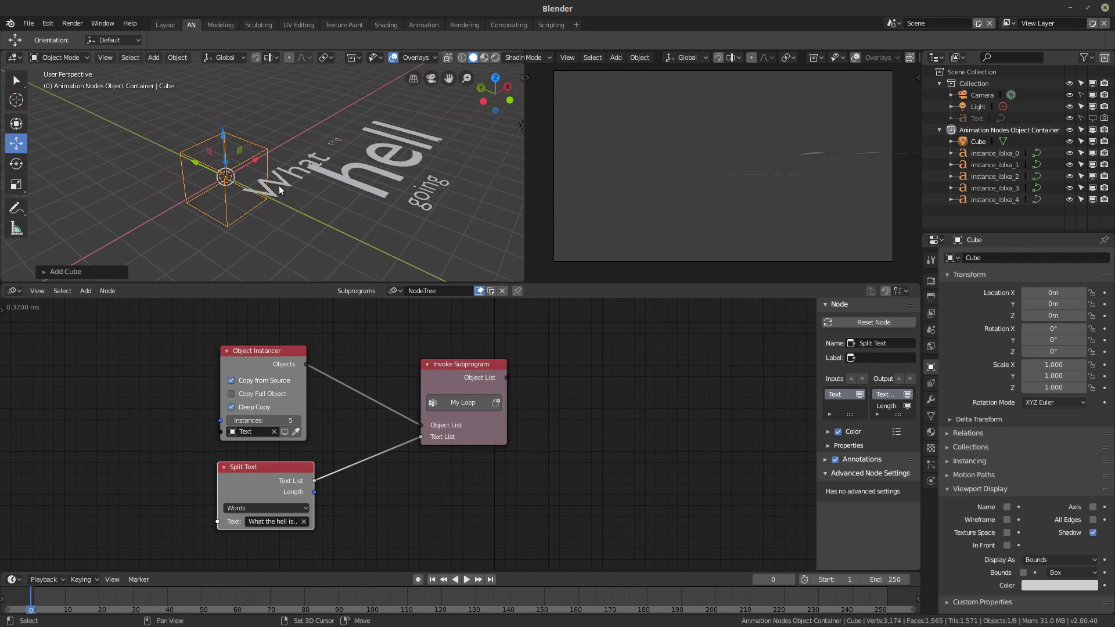
{"action": "middle_click_drag", "start_coordinate": [259, 234], "coordinate": [329, 158]}
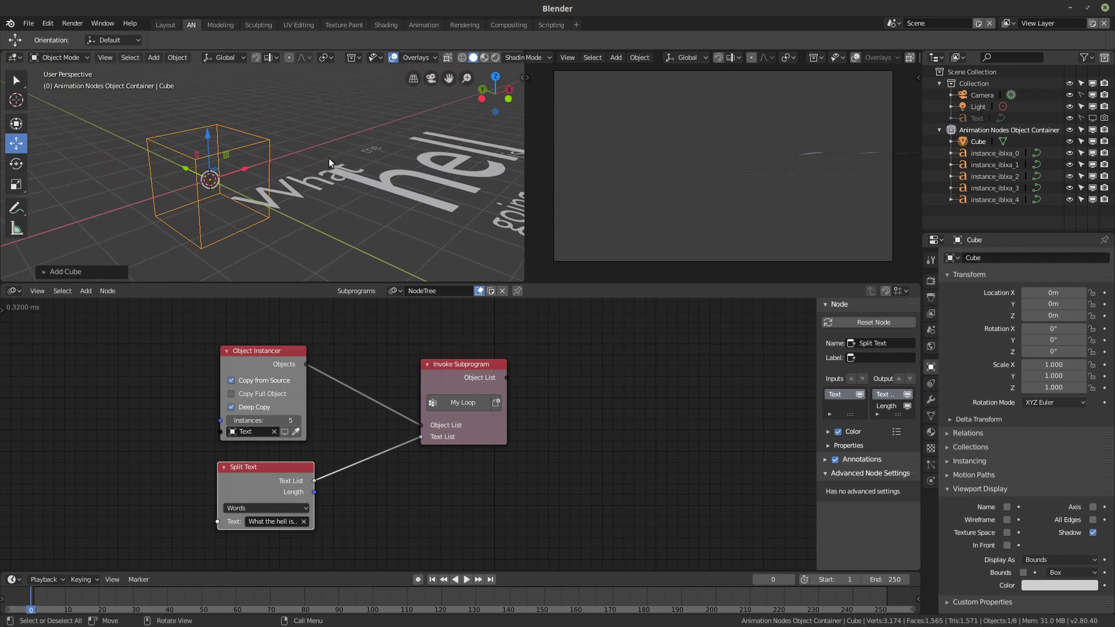
{"action": "middle_click_drag", "start_coordinate": [517, 221], "coordinate": [319, 179]}
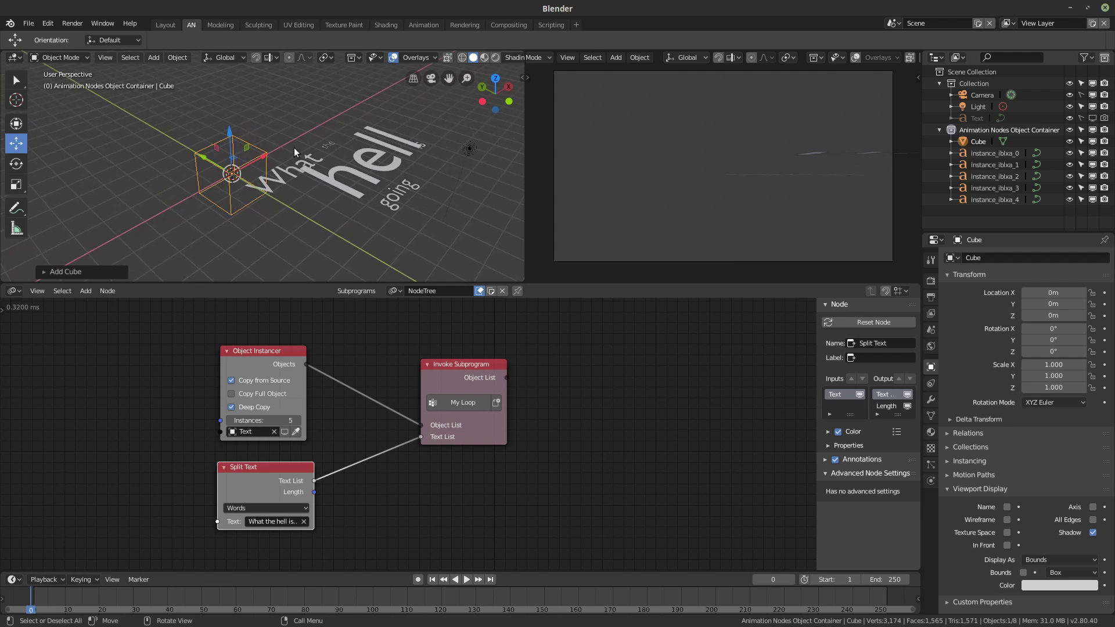
{"action": "scroll", "coordinate": [267, 186], "scroll_direction": "up", "scroll_amount": 3}
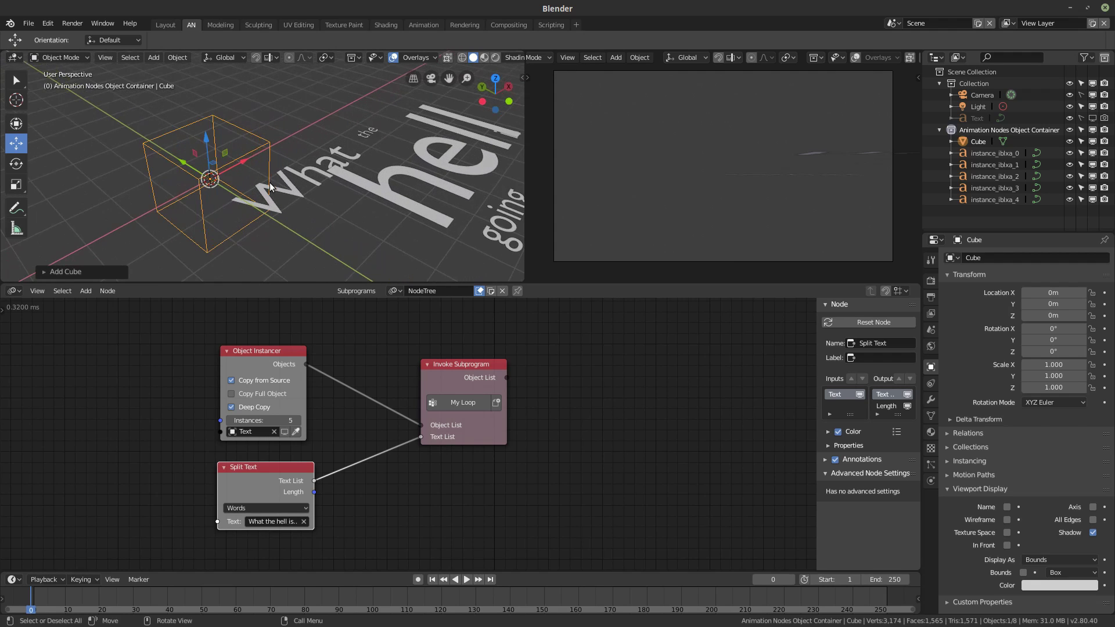
{"action": "middle_click_drag", "start_coordinate": [270, 186], "coordinate": [267, 142]}
{"action": "middle_click_drag", "start_coordinate": [232, 225], "coordinate": [322, 246]}
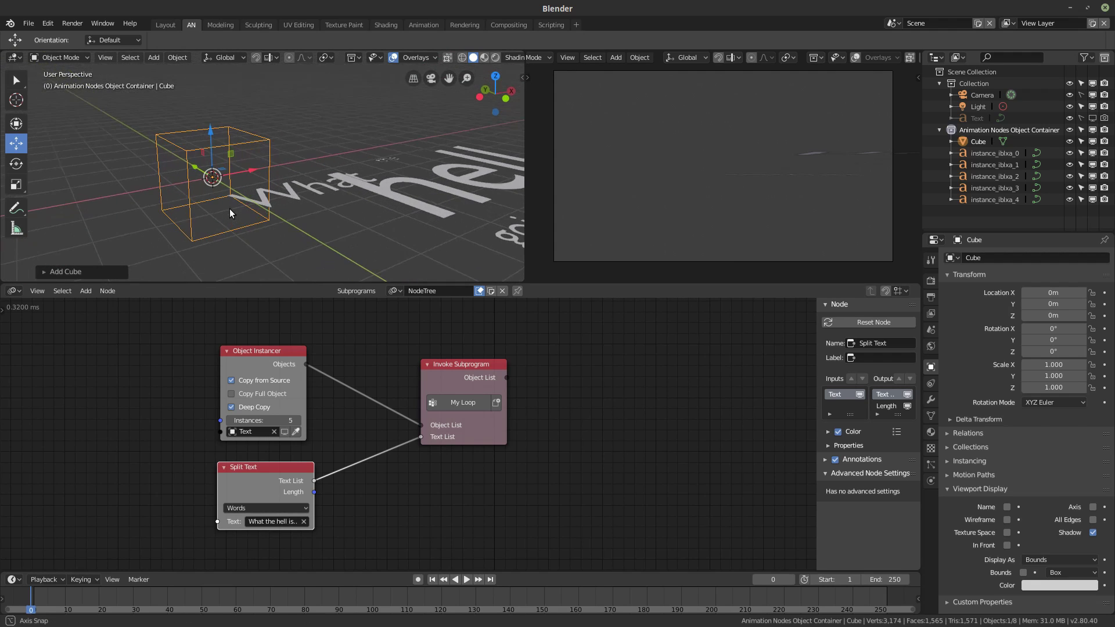
{"action": "middle_click_drag", "start_coordinate": [180, 399], "coordinate": [435, 400]}
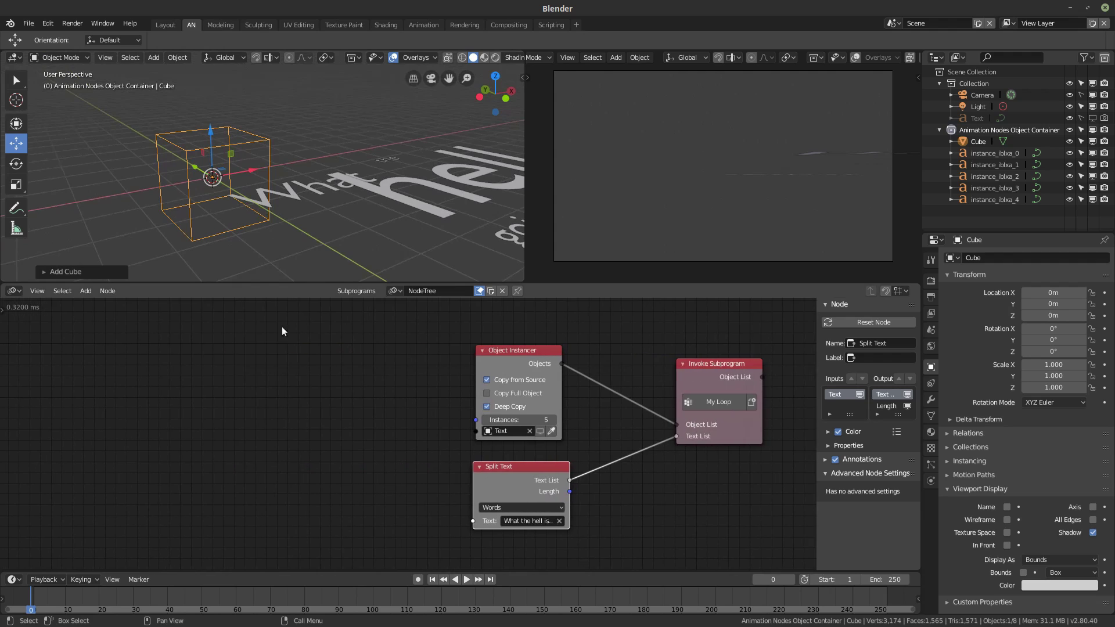
{"action": "middle_click_drag", "start_coordinate": [277, 215], "coordinate": [347, 218]}
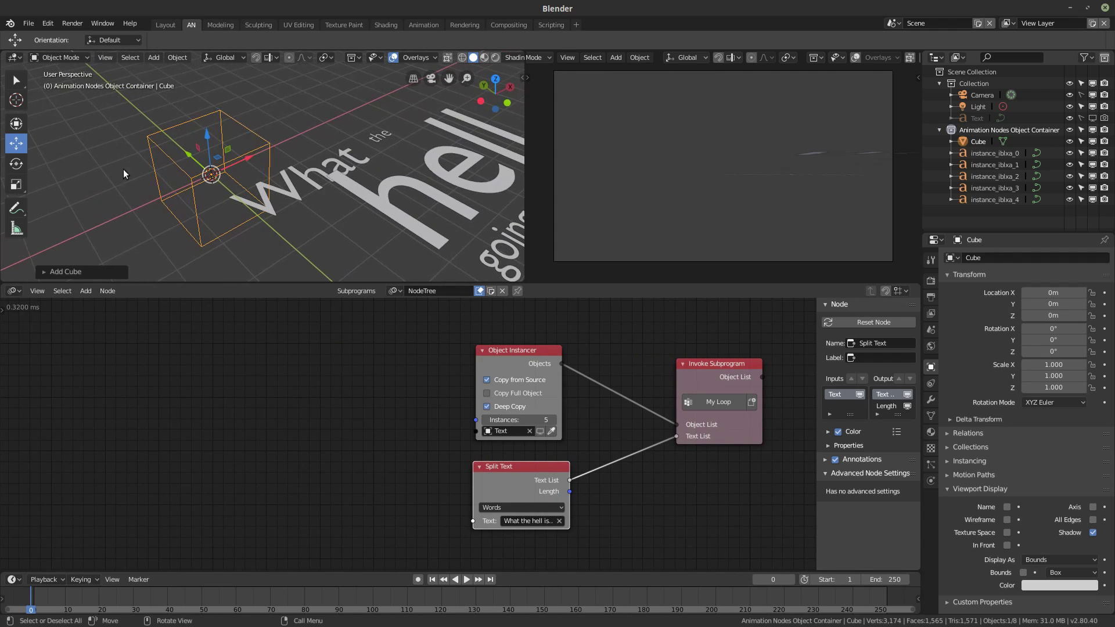
{"action": "middle_click_drag", "start_coordinate": [265, 431], "coordinate": [271, 419]}
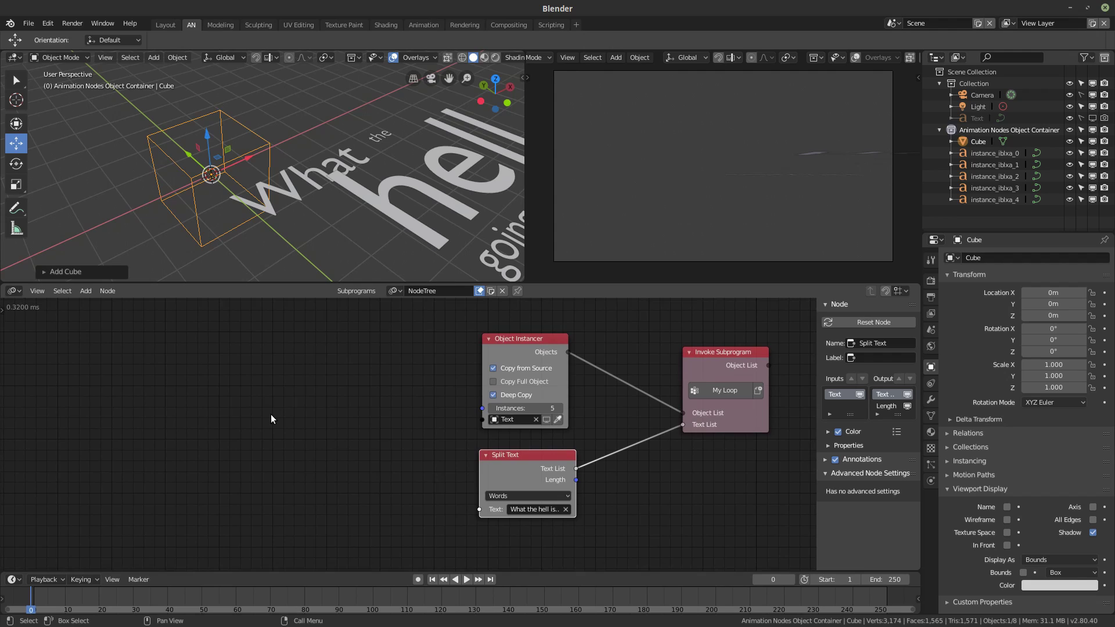
{"action": "key", "text": "ctrl+a"}
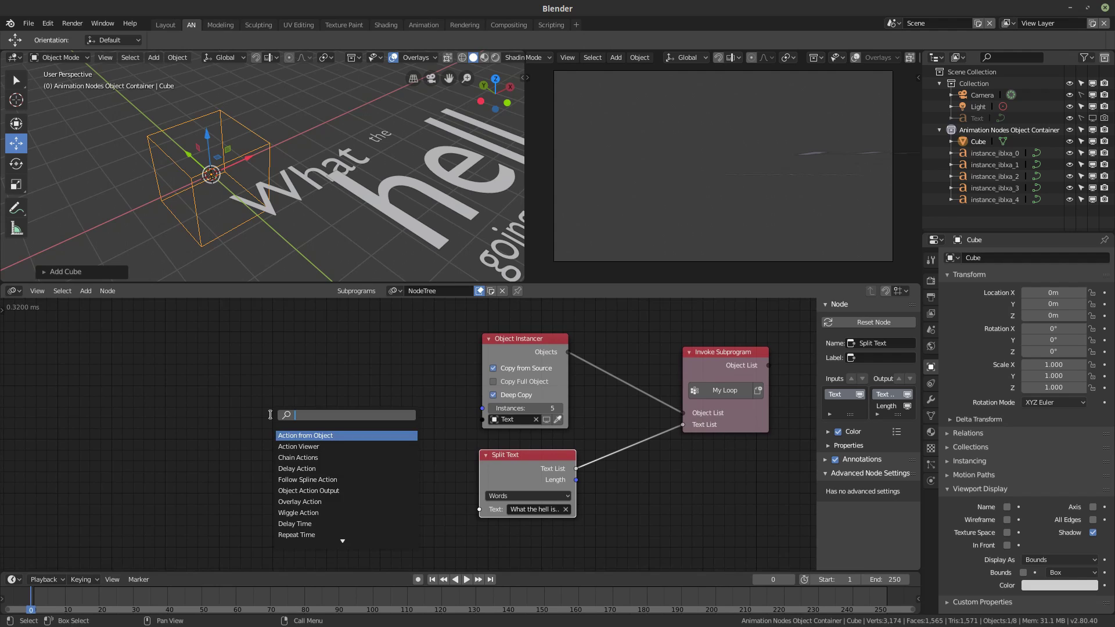
{"action": "type", "text": "mesh in"}
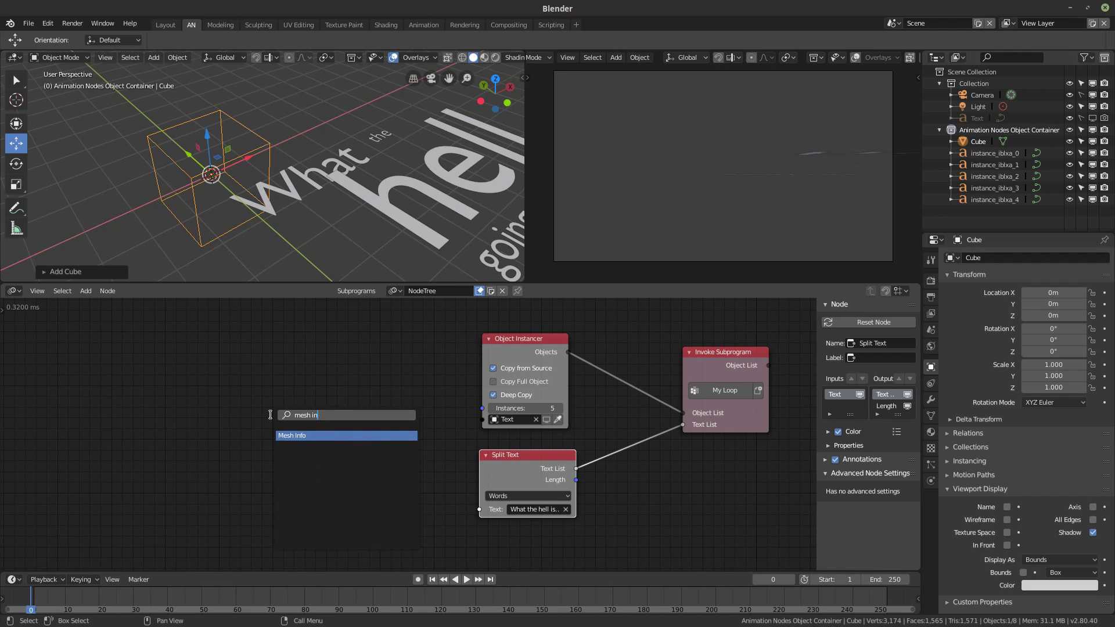
{"action": "key", "text": "Escape"}
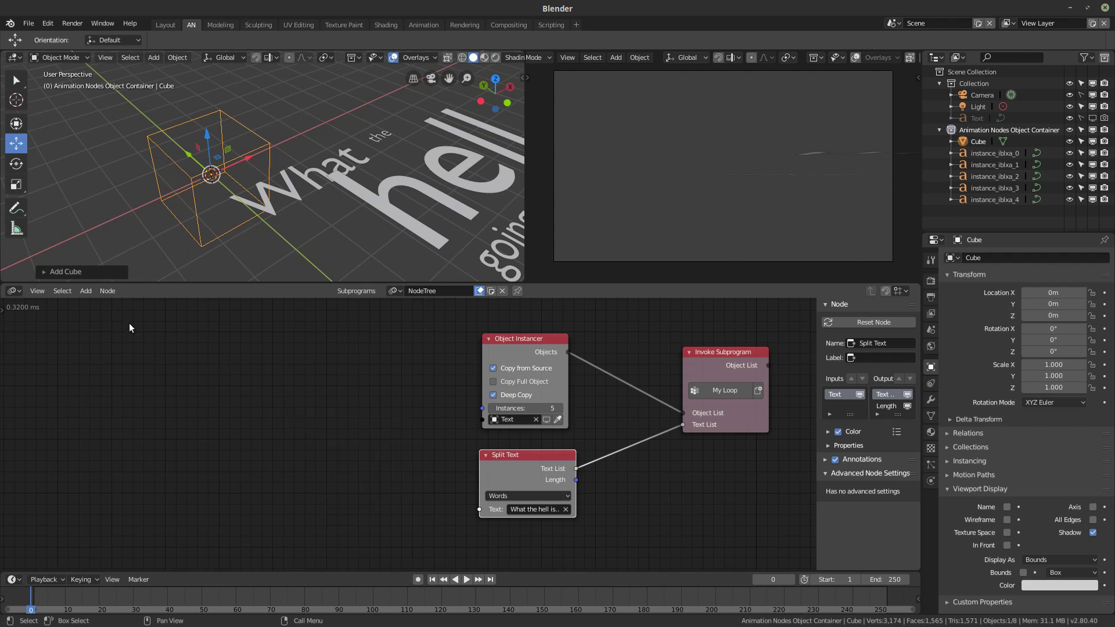
- Add a Mesh Object Input node with Cube as its object and place it well before the Object Instancer
{"action": "left_click", "coordinate": [87, 292]}
{"action": "mouse_move", "coordinate": [102, 449]}
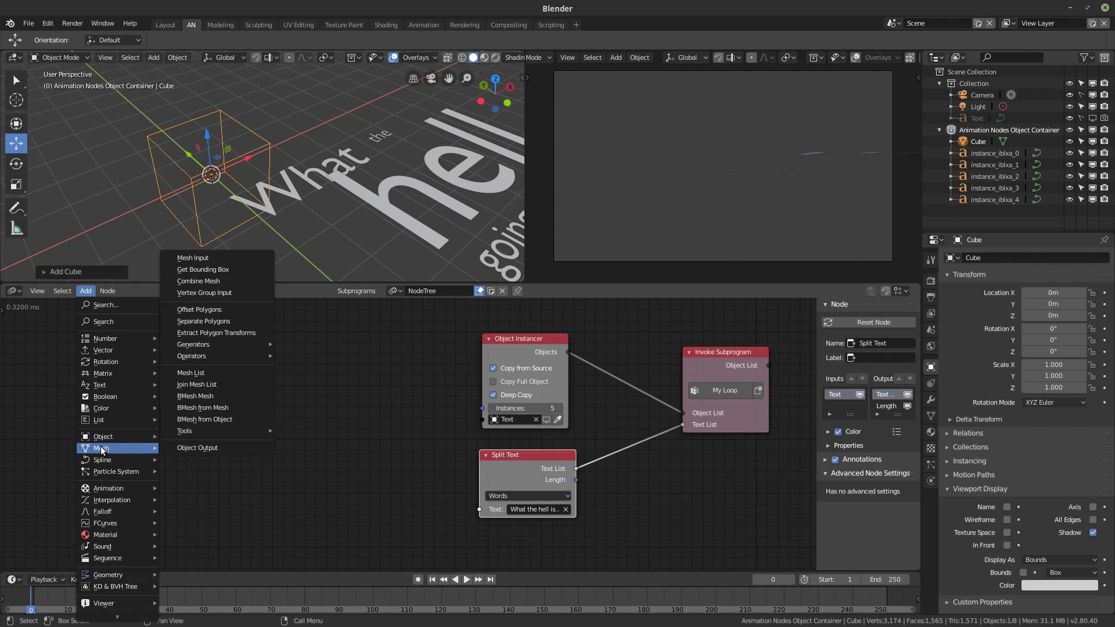
{"action": "left_click", "coordinate": [219, 258]}
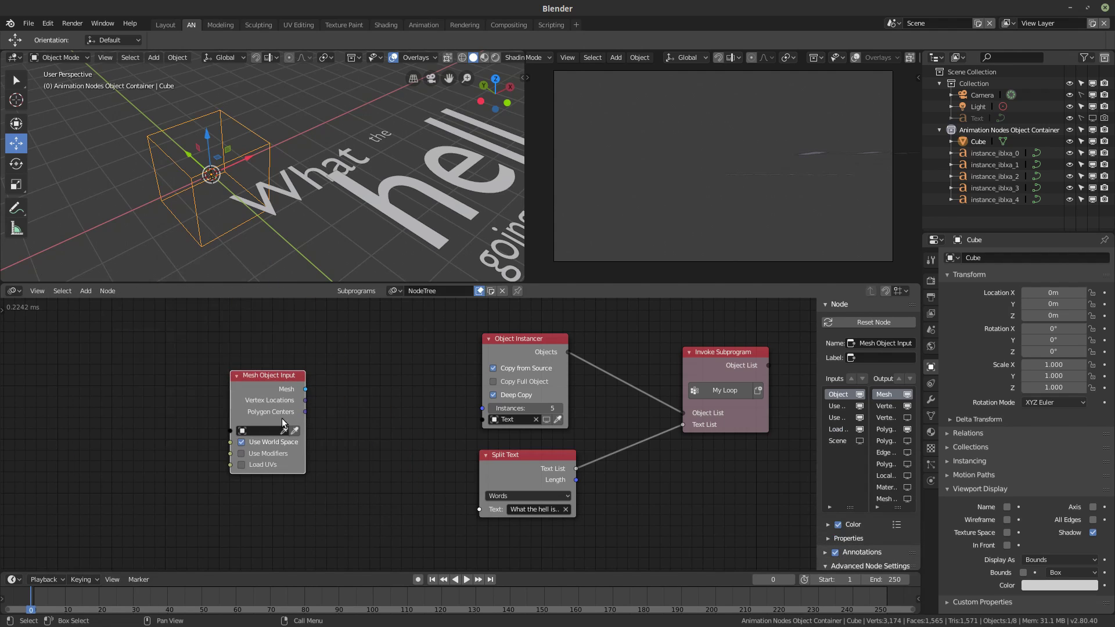
{"action": "scroll", "coordinate": [314, 422], "scroll_direction": "up", "scroll_amount": 1}
{"action": "middle_click_drag", "start_coordinate": [314, 422], "coordinate": [319, 448]}
{"action": "left_click", "coordinate": [275, 421]}
{"action": "left_click_drag", "start_coordinate": [222, 360], "coordinate": [123, 345]}
- Attach a Viewer to the Mesh Object Input's Vertex Locations output to inspect the vectors, and delete the Viewer
{"action": "key", "text": "w"}
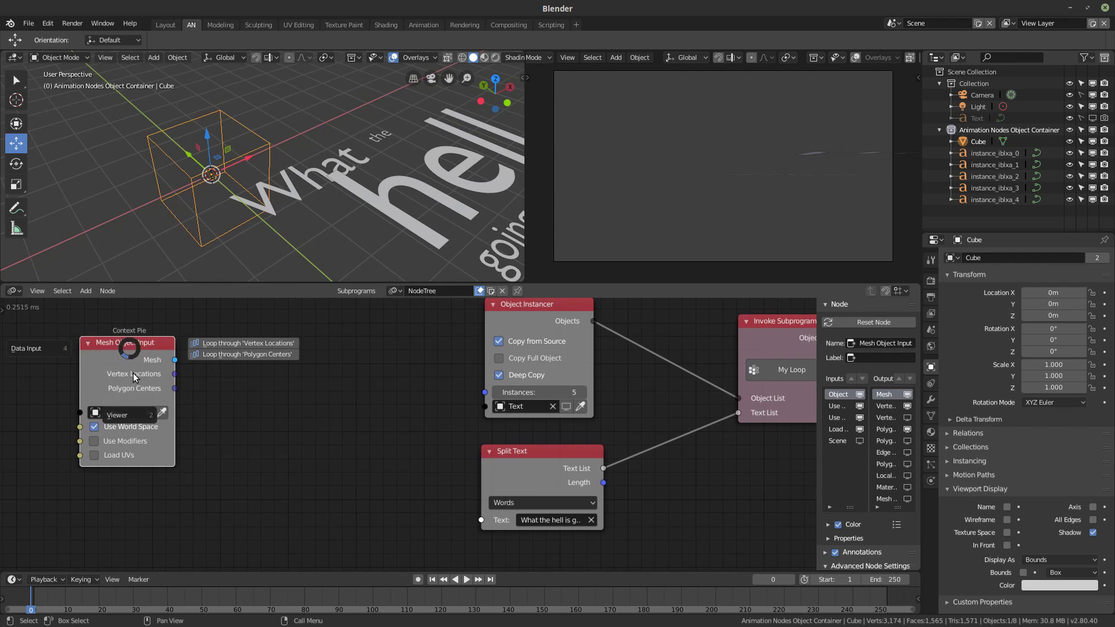
{"action": "left_click", "coordinate": [122, 417]}
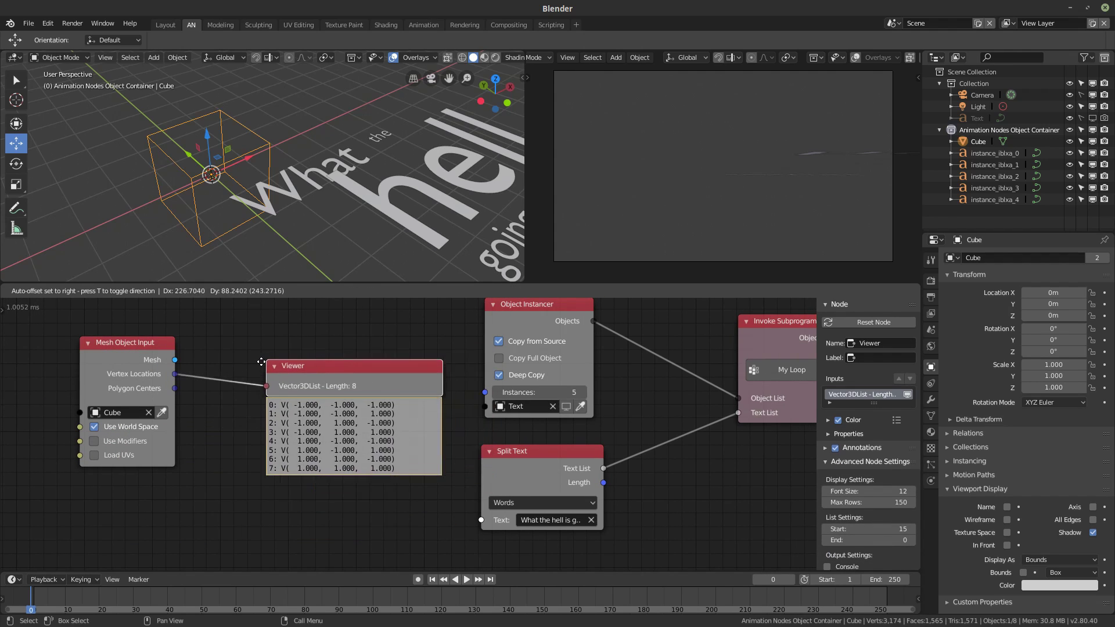
{"action": "left_click", "coordinate": [236, 377]}
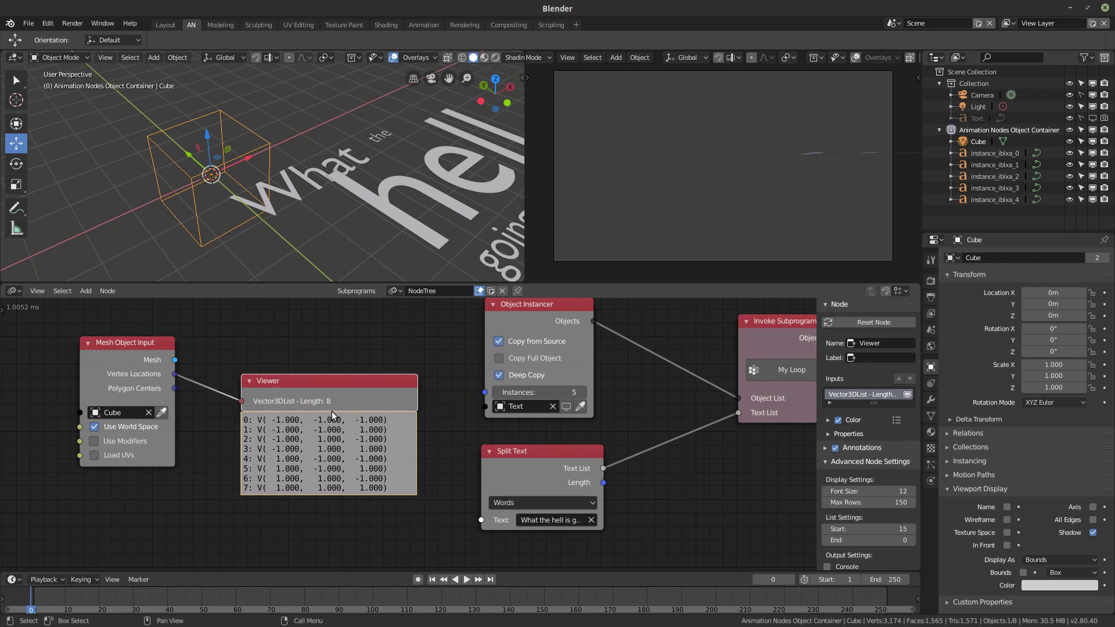
{"action": "middle_click_drag", "start_coordinate": [417, 443], "coordinate": [395, 453]}
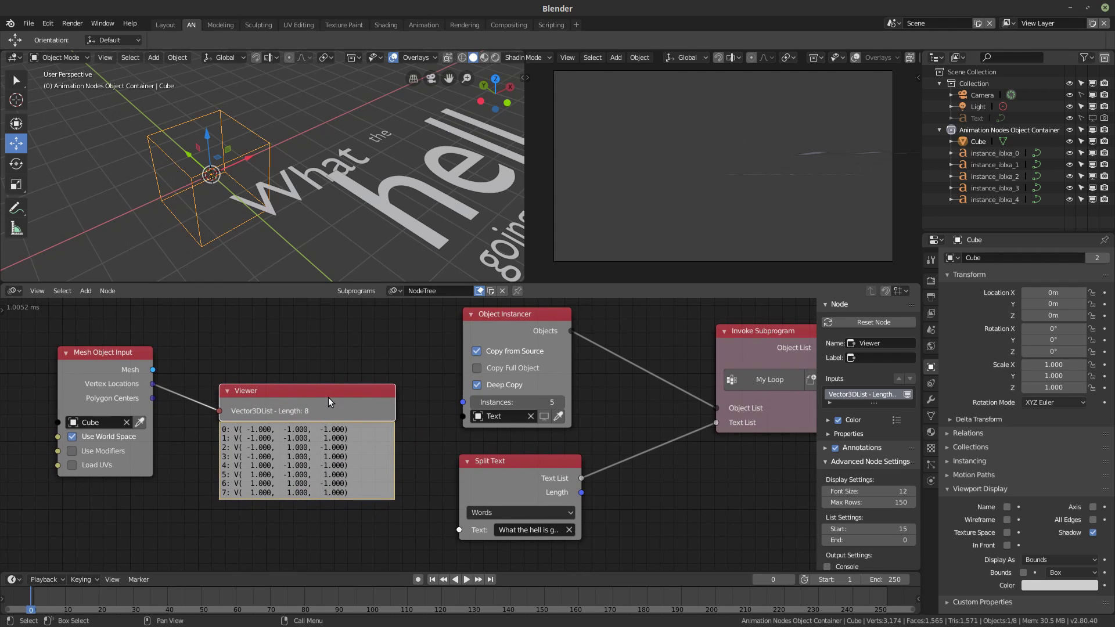
{"action": "key", "text": "Delete"}
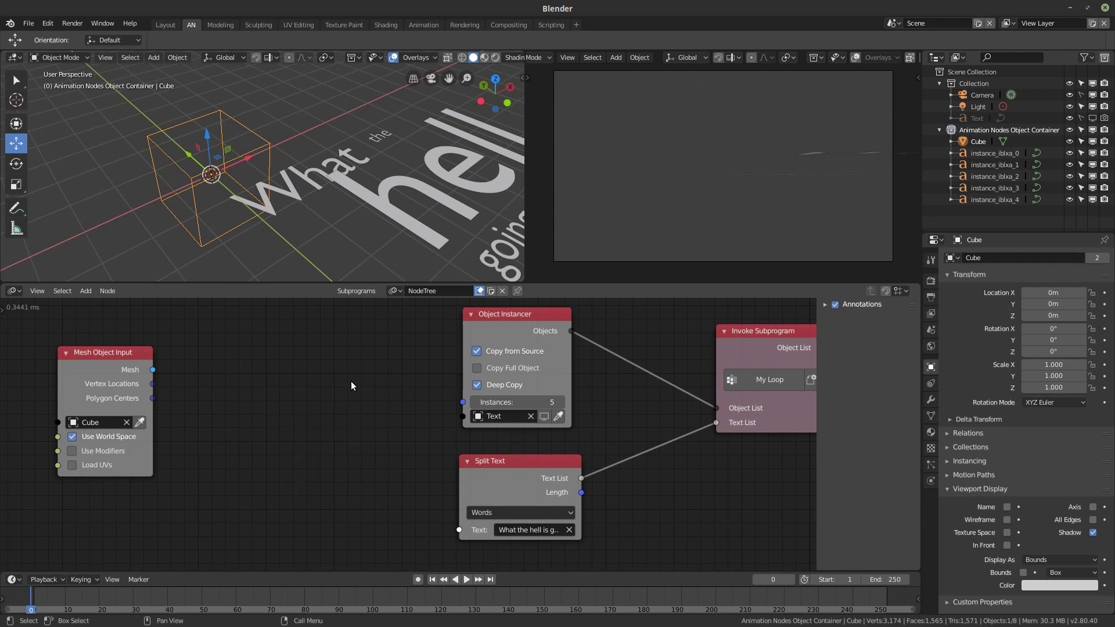
- Drive the Object Instancer's Instances input with the length of the Mesh Object Input's Vertex Locations list through Get Length
{"action": "left_click", "coordinate": [506, 402]}
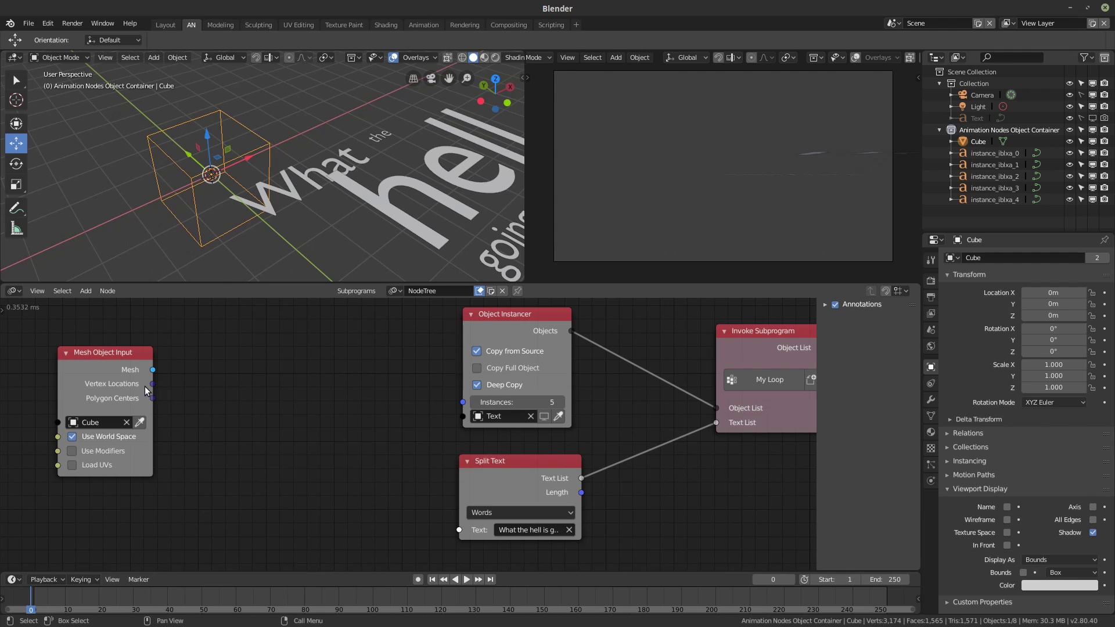
{"action": "left_click_drag", "start_coordinate": [152, 384], "coordinate": [463, 402]}
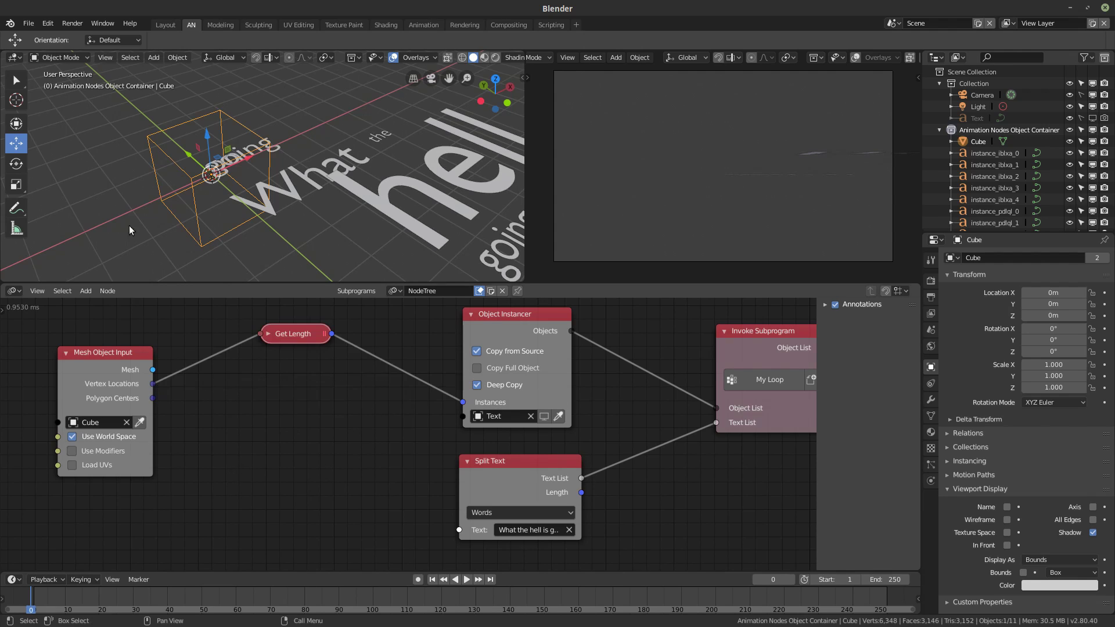
- Move the Invoke Subprogram node closer to the Object Instancer and Split Text nodes
{"action": "middle_click_drag", "start_coordinate": [229, 432], "coordinate": [228, 418]}
{"action": "middle_click_drag", "start_coordinate": [410, 442], "coordinate": [216, 455]}
{"action": "left_click_drag", "start_coordinate": [542, 334], "coordinate": [471, 343]}
{"action": "scroll", "coordinate": [476, 503], "scroll_direction": "down", "scroll_amount": 2}
{"action": "middle_click_drag", "start_coordinate": [476, 503], "coordinate": [545, 487]}
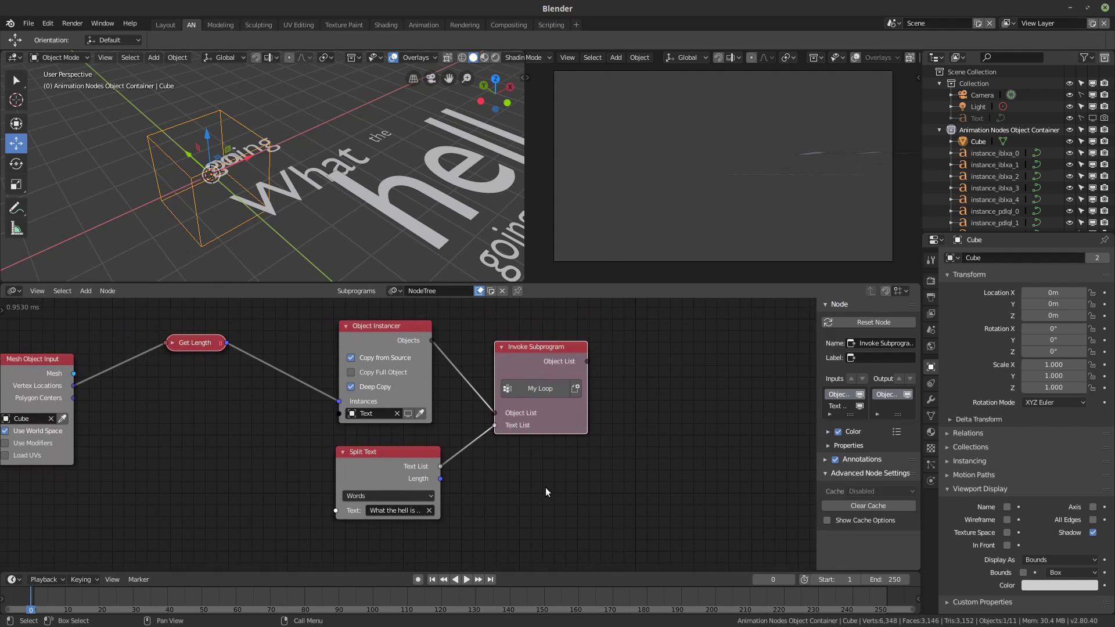
- Add an Object Transforms Output node after the Invoke Subprogram and enable its X, Y and Z location
{"action": "key", "text": "ctrl+a"}
{"action": "type", "text": "object t"}
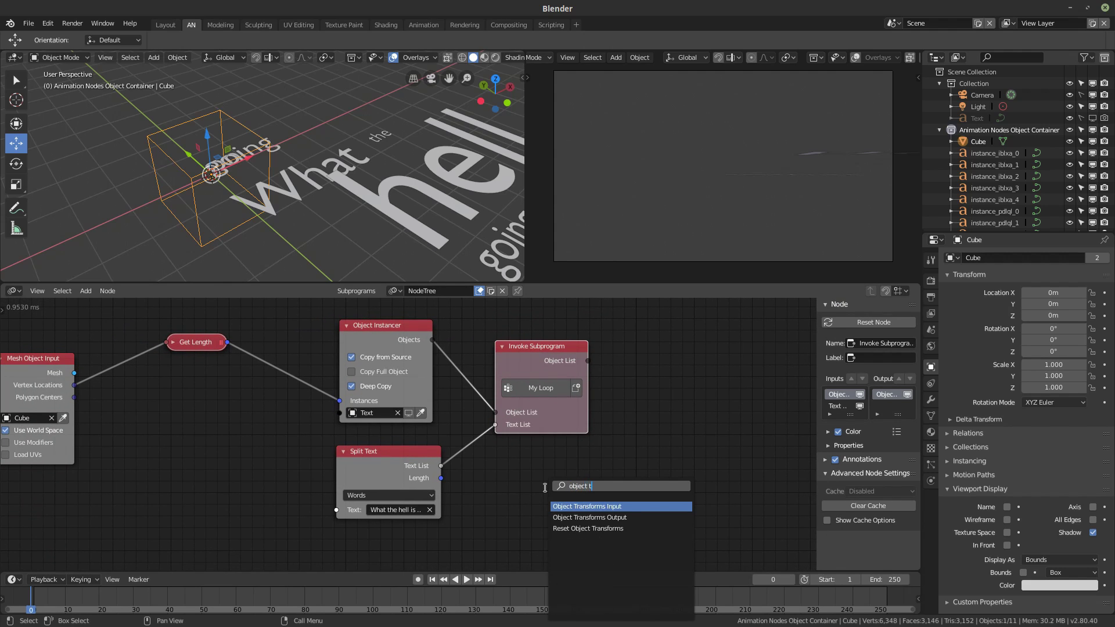
{"action": "type", "text": "'"}
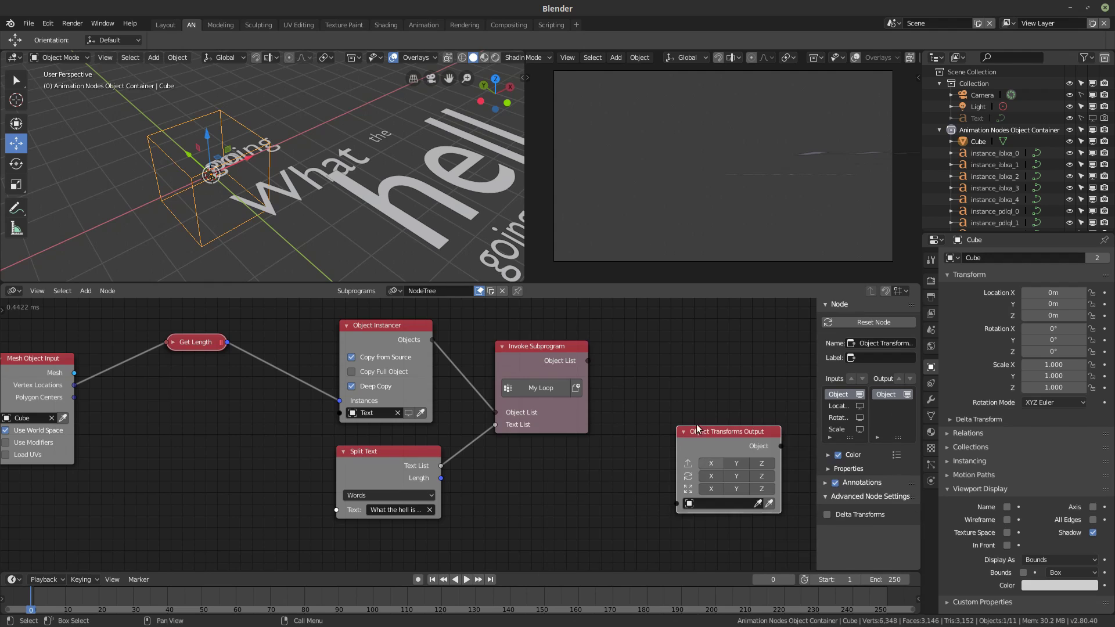
{"action": "middle_click_drag", "start_coordinate": [707, 450], "coordinate": [677, 452]}
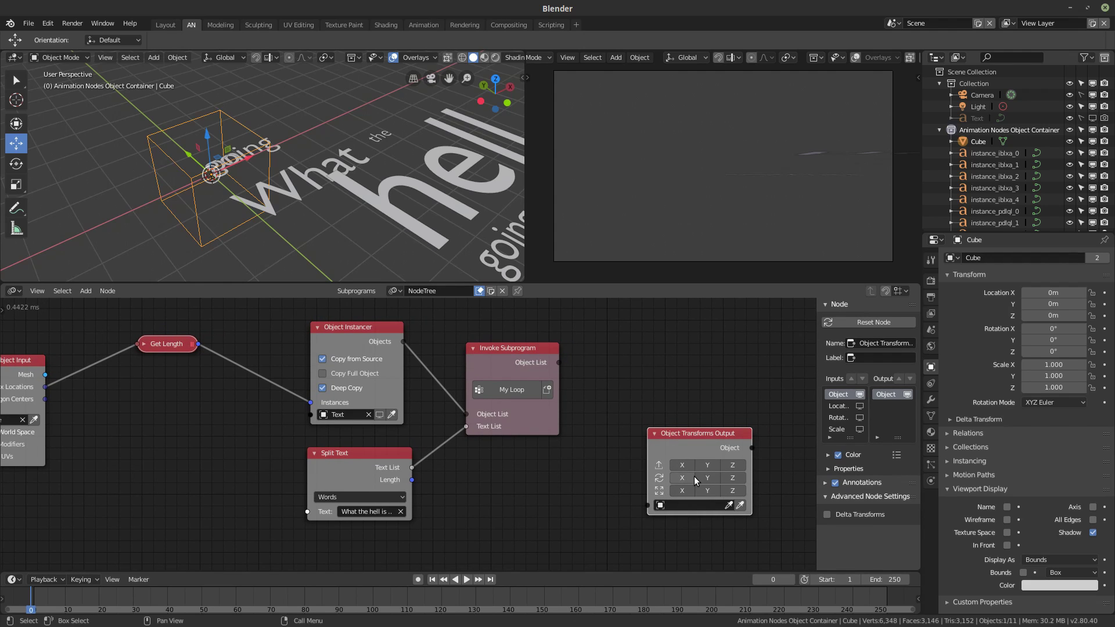
{"action": "left_click_drag", "start_coordinate": [679, 464], "coordinate": [726, 426]}
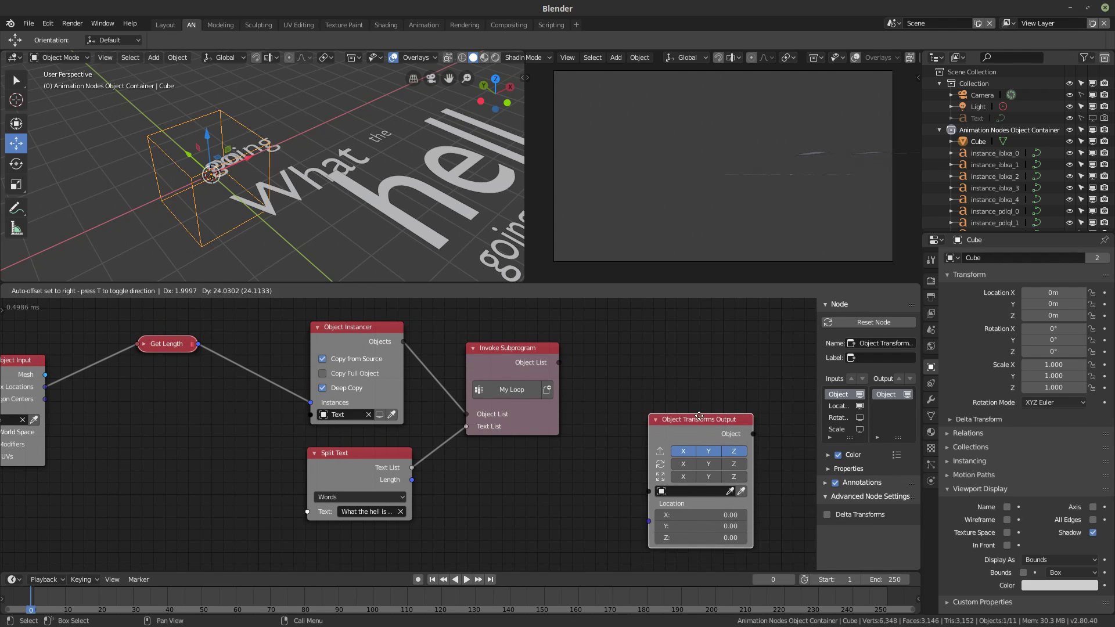
- Link My Loop's Object List to the Object Transforms Output's object input and the Mesh Object Input's Vertex Locations to its Location
{"action": "left_click_drag", "start_coordinate": [558, 362], "coordinate": [649, 480]}
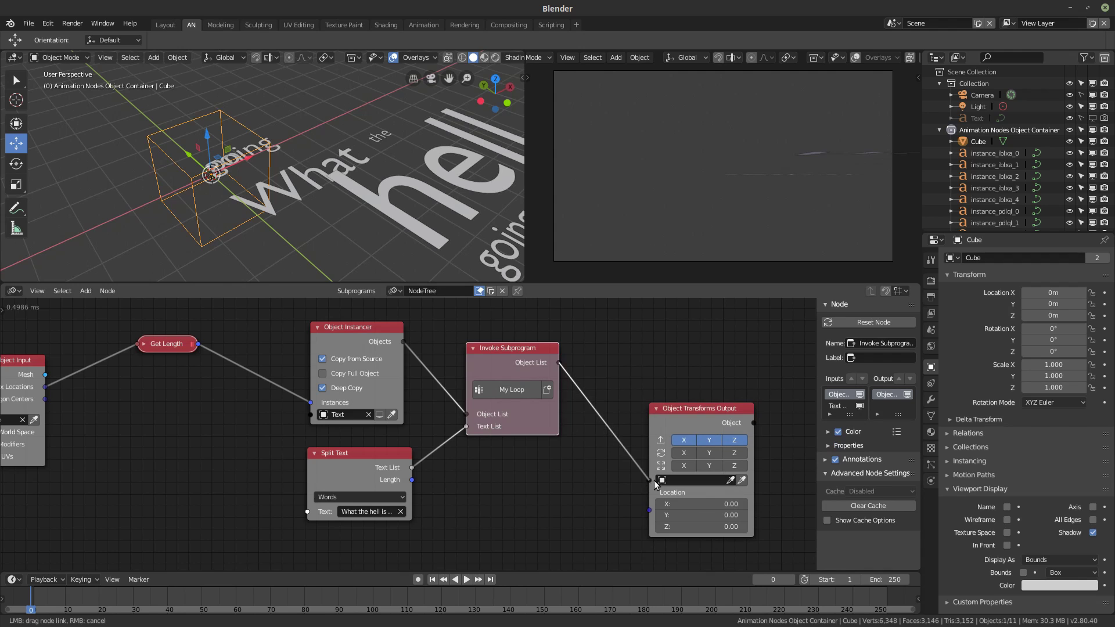
{"action": "left_click_drag", "start_coordinate": [46, 387], "coordinate": [651, 510]}
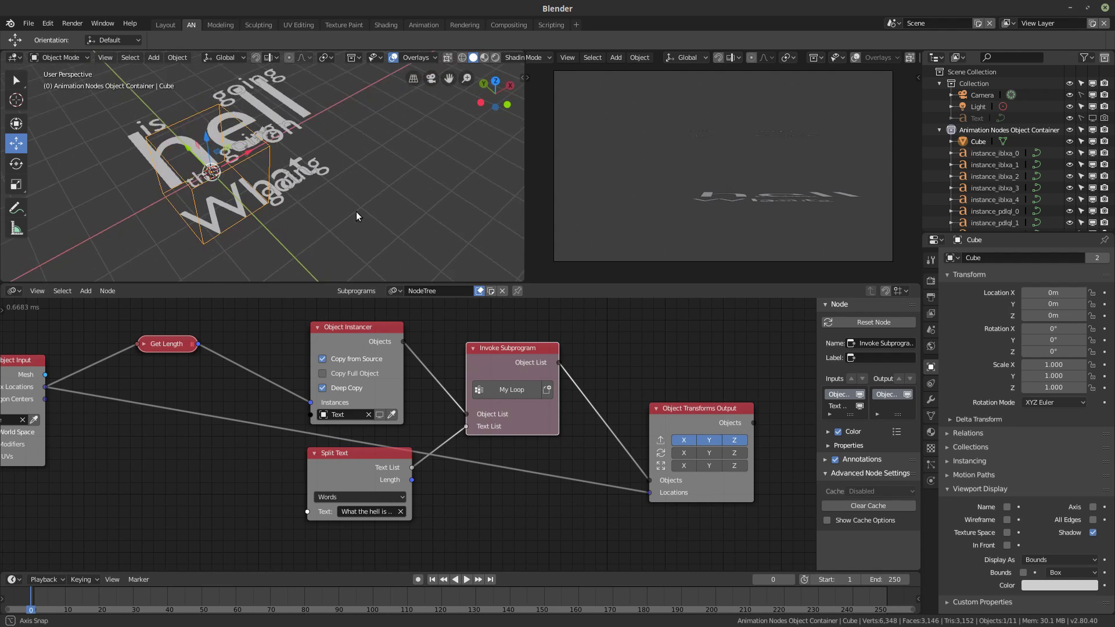
{"action": "middle_click_drag", "start_coordinate": [341, 159], "coordinate": [330, 154]}
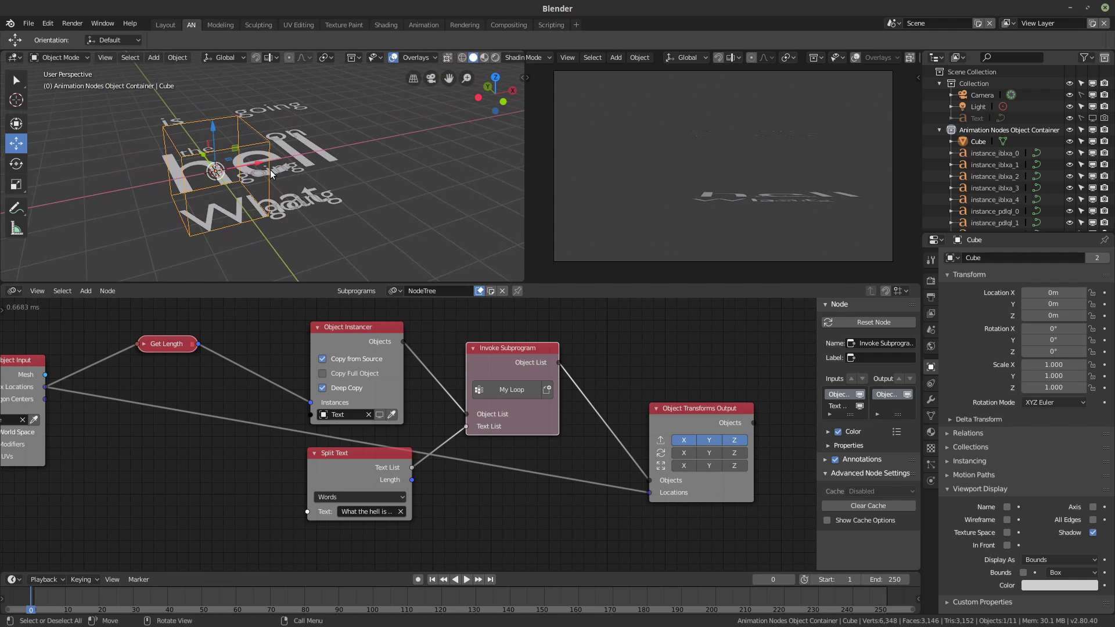
{"action": "middle_click_drag", "start_coordinate": [297, 207], "coordinate": [264, 202]}
{"action": "middle_click_drag", "start_coordinate": [349, 194], "coordinate": [323, 213]}
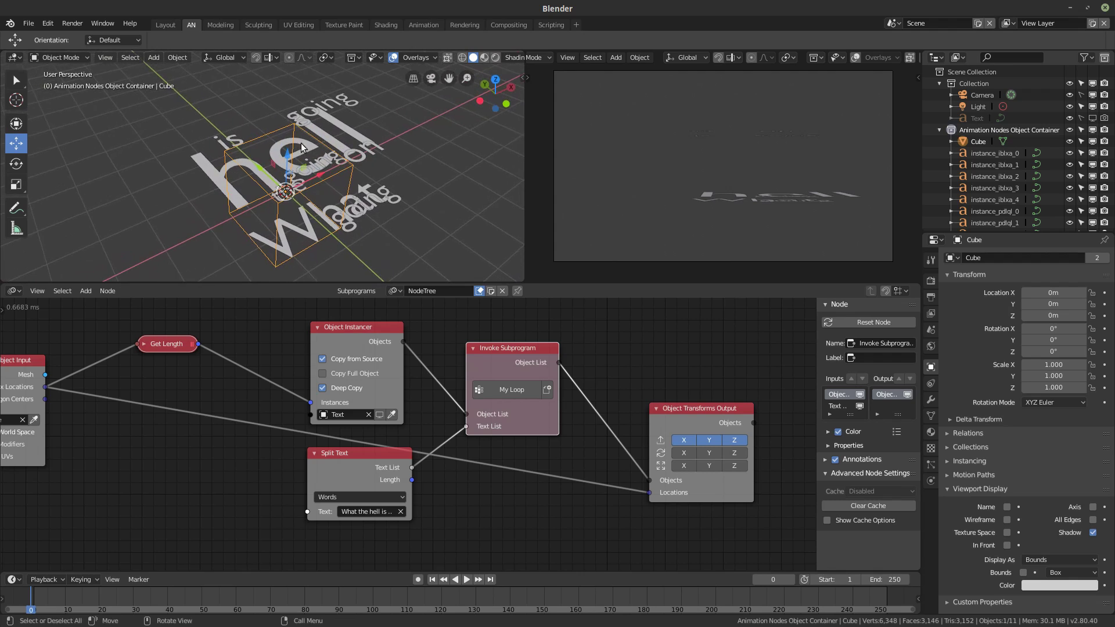
- Turn on the Always option under the node tree's Auto Execution
{"action": "left_click", "coordinate": [3, 310]}
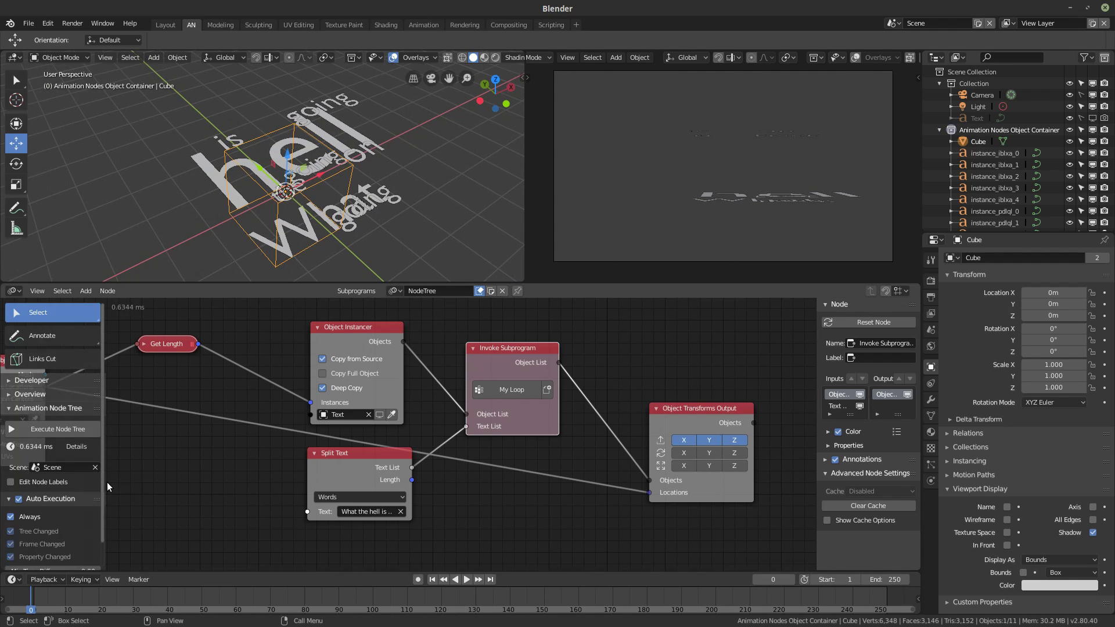
{"action": "left_click_drag", "start_coordinate": [105, 484], "coordinate": [11, 483]}
{"action": "scroll", "coordinate": [309, 184], "scroll_direction": "down", "scroll_amount": 2}
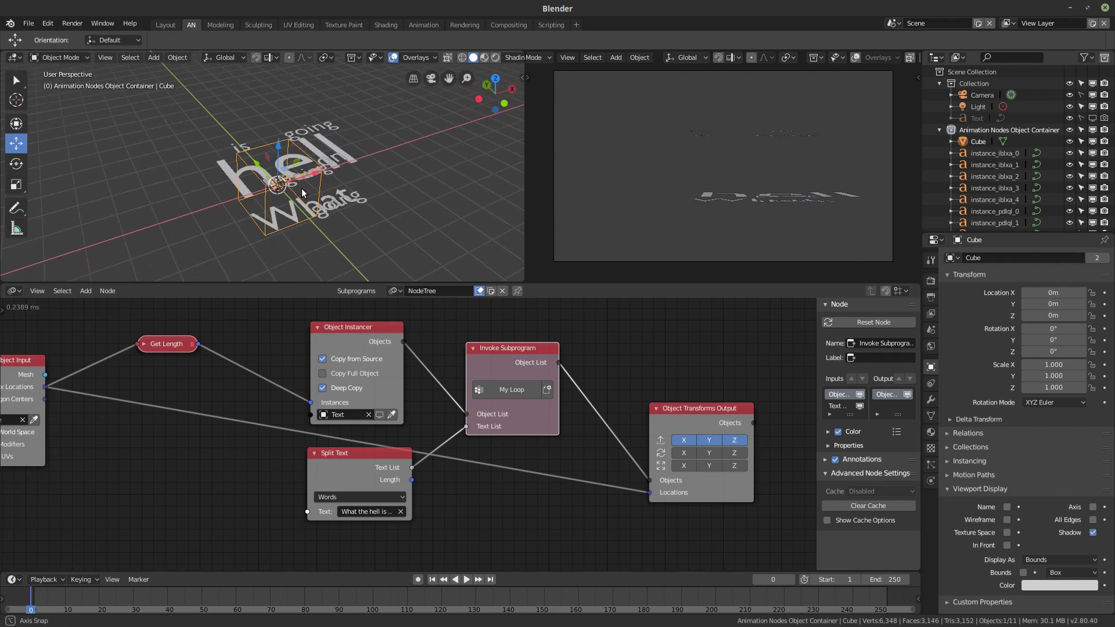
- Scale the cube up uniformly to 3.066 to spread the words over its corners
{"action": "key", "text": "s"}
{"action": "right_click", "coordinate": [376, 187]}
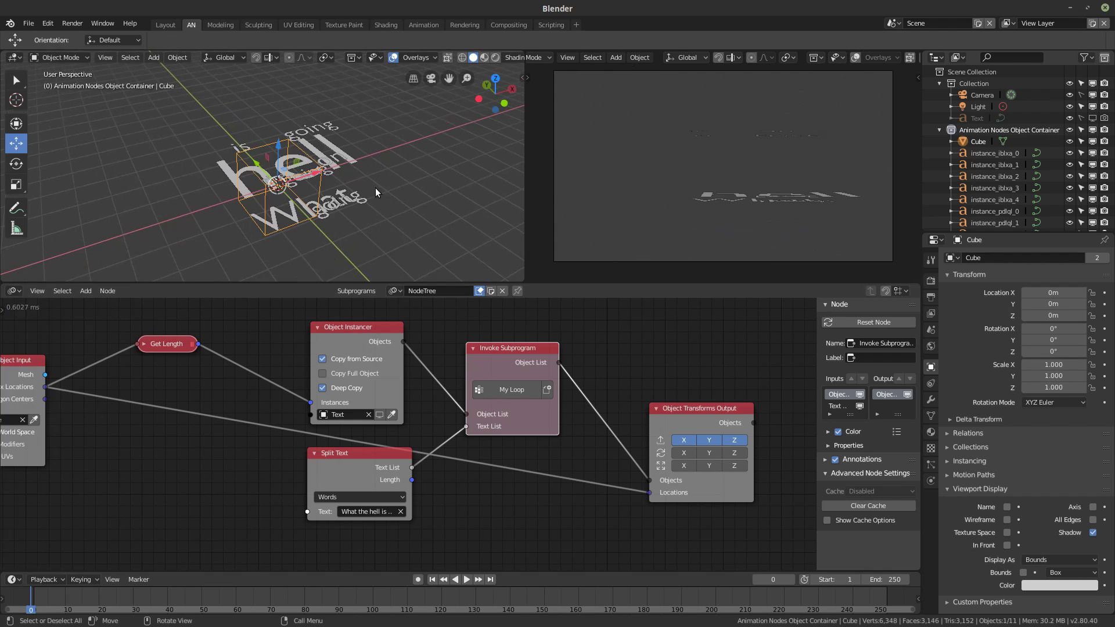
{"action": "scroll", "coordinate": [327, 193], "scroll_direction": "down", "scroll_amount": 3}
{"action": "middle_click_drag", "start_coordinate": [325, 194], "coordinate": [287, 216]}
{"action": "key", "text": "s"}
{"action": "left_click", "coordinate": [343, 187]}
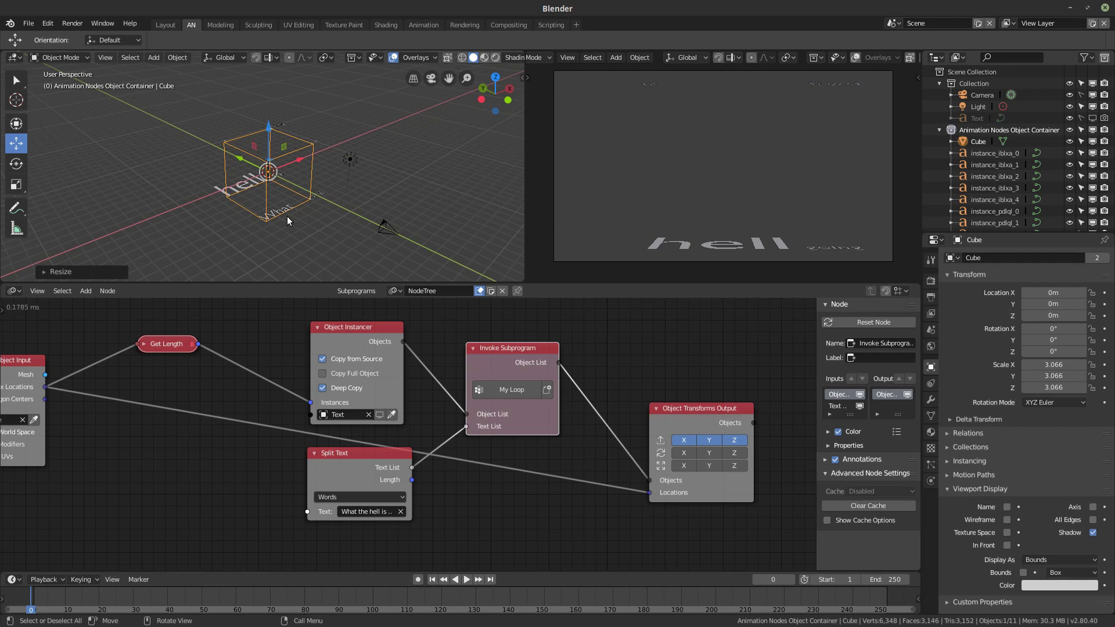
- Delete the Mesh Object Input node and the Cube object, and move Get Length down beside the Object Instancer
{"action": "middle_click_drag", "start_coordinate": [33, 375], "coordinate": [238, 347]}
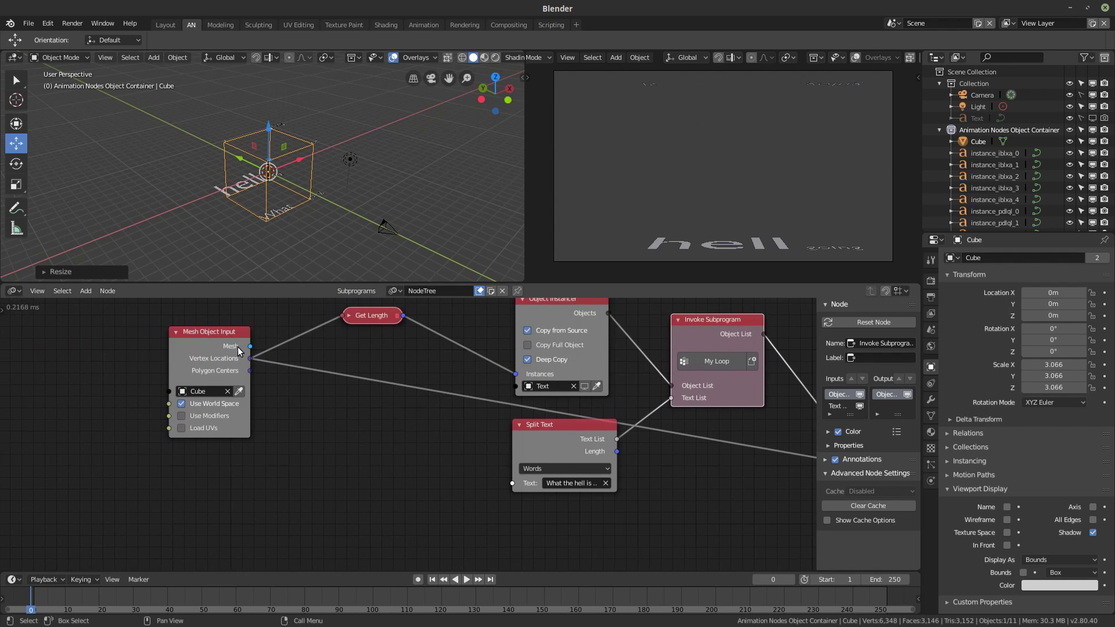
{"action": "left_click", "coordinate": [220, 381]}
{"action": "key", "text": "x"}
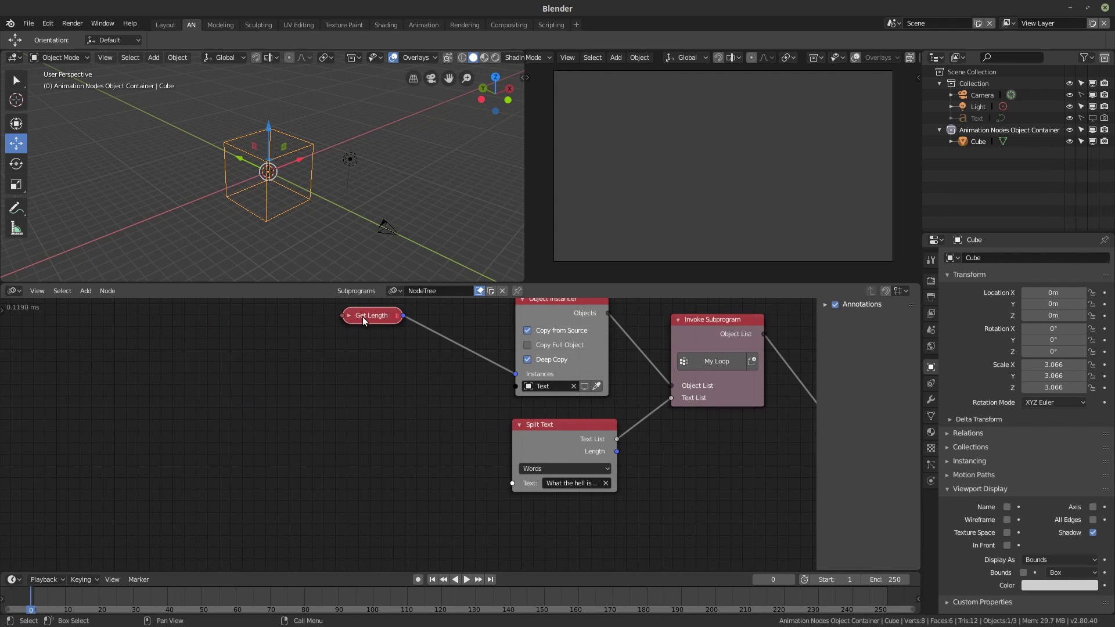
{"action": "left_click_drag", "start_coordinate": [362, 316], "coordinate": [380, 390]}
{"action": "middle_click_drag", "start_coordinate": [433, 415], "coordinate": [309, 395]}
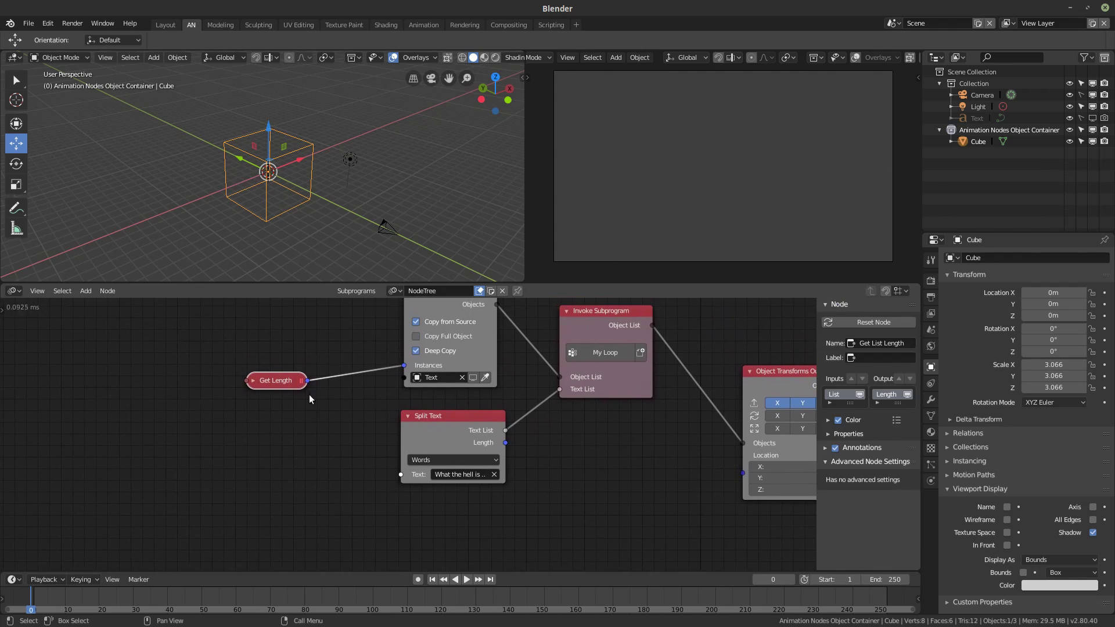
{"action": "key", "text": "x"}
{"action": "left_click", "coordinate": [347, 197]}
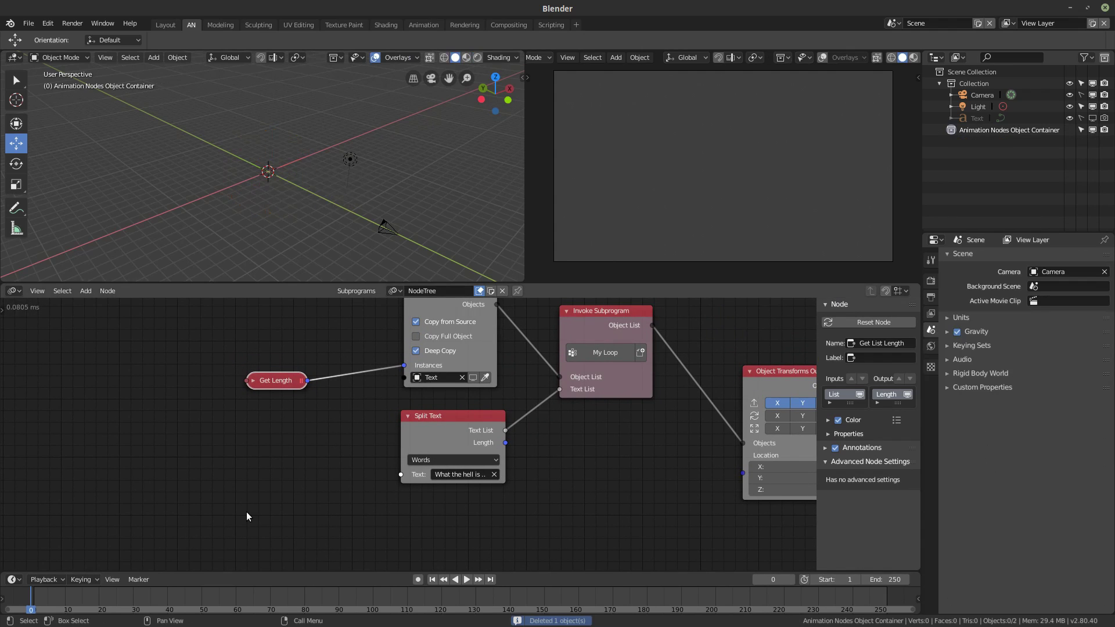
- Add a Vector Wiggle node and place it below and before the Get Length node
{"action": "key", "text": "ctrl+a"}
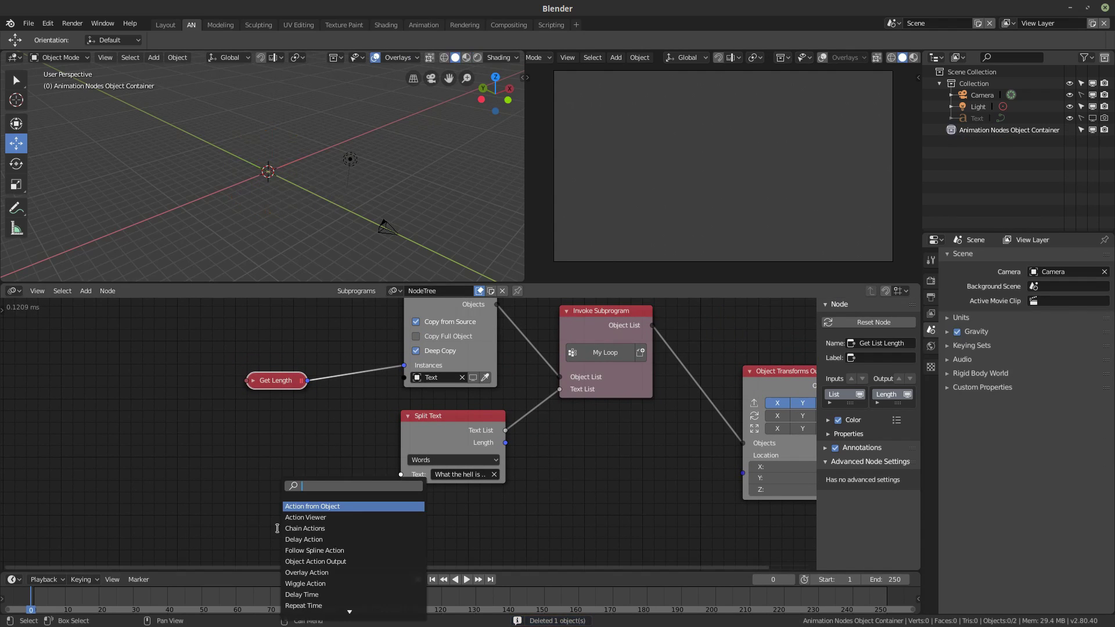
{"action": "type", "text": "vecto"}
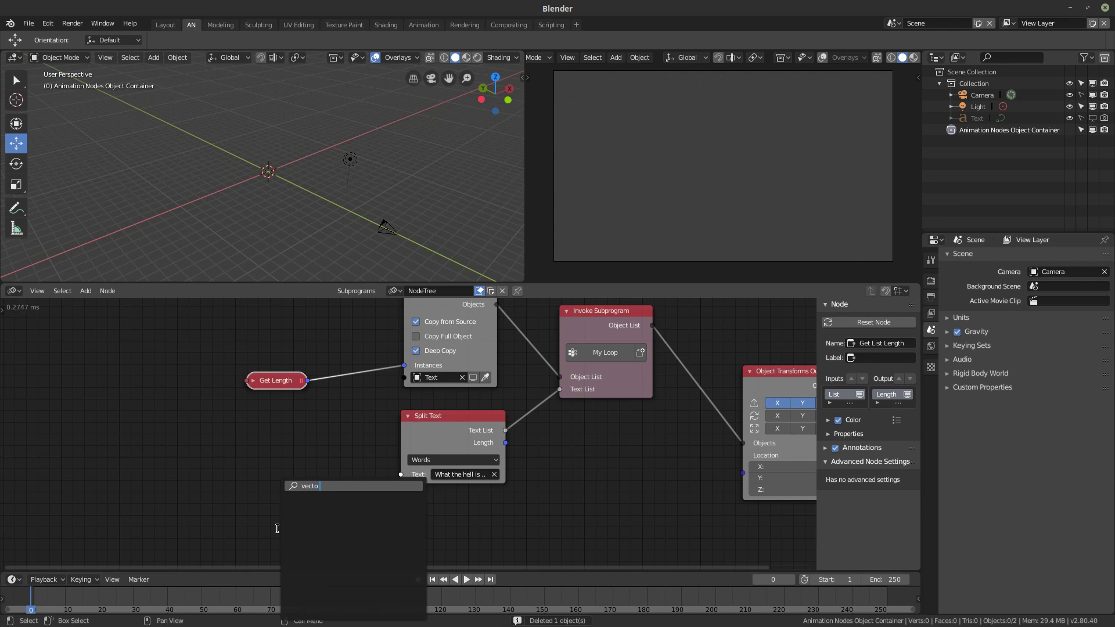
{"action": "type", "text": "r wi"}
{"action": "key", "text": "Return"}
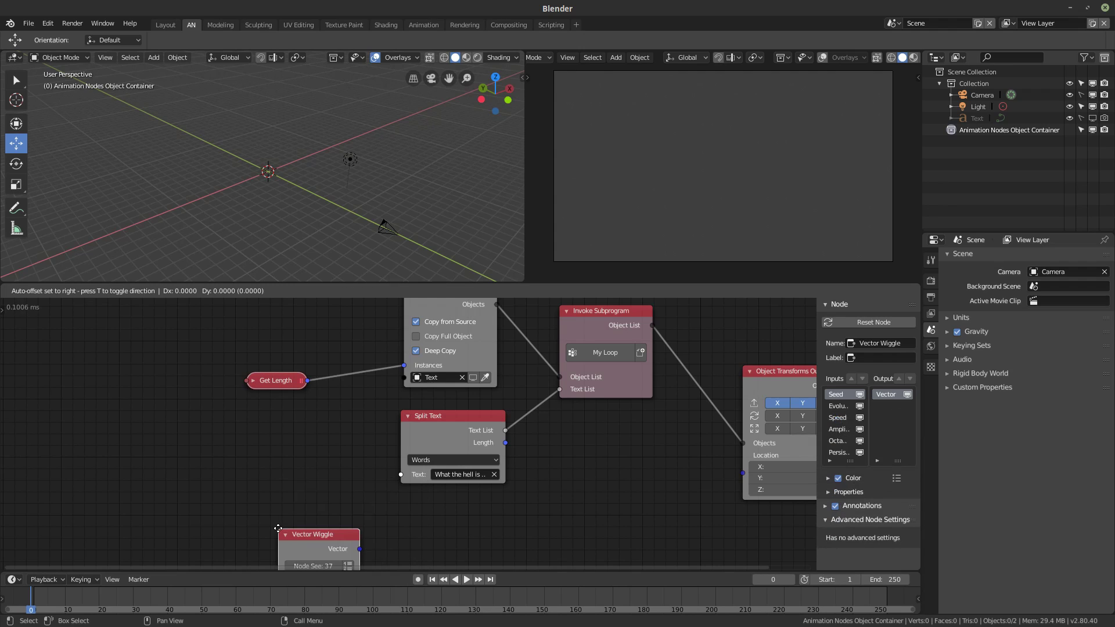
{"action": "left_click", "coordinate": [213, 447]}
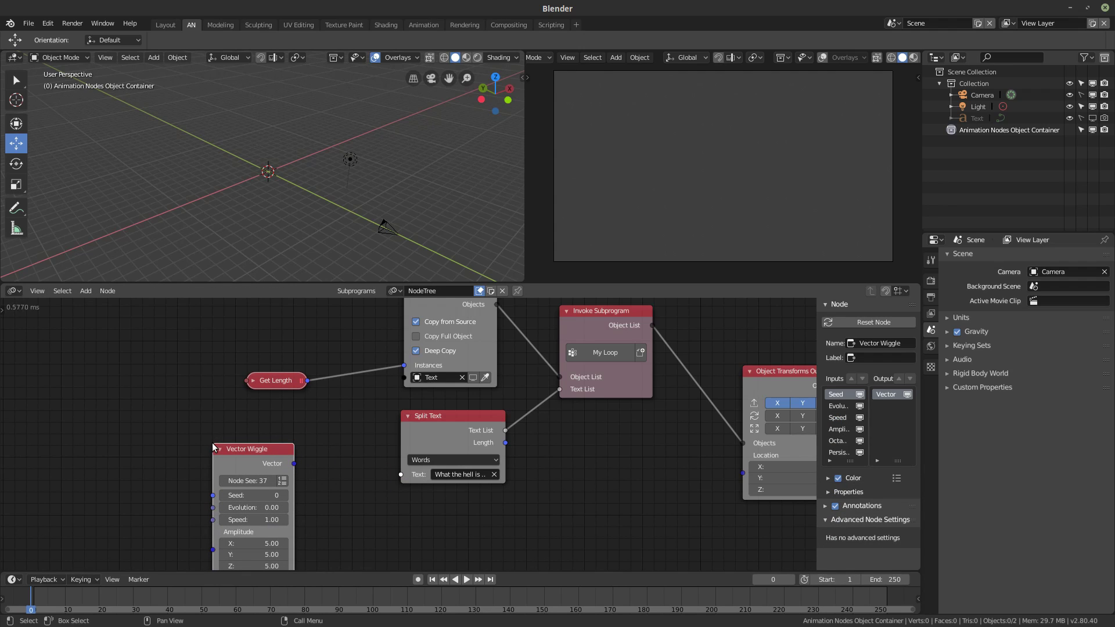
{"action": "middle_click_drag", "start_coordinate": [311, 470], "coordinate": [315, 403]}
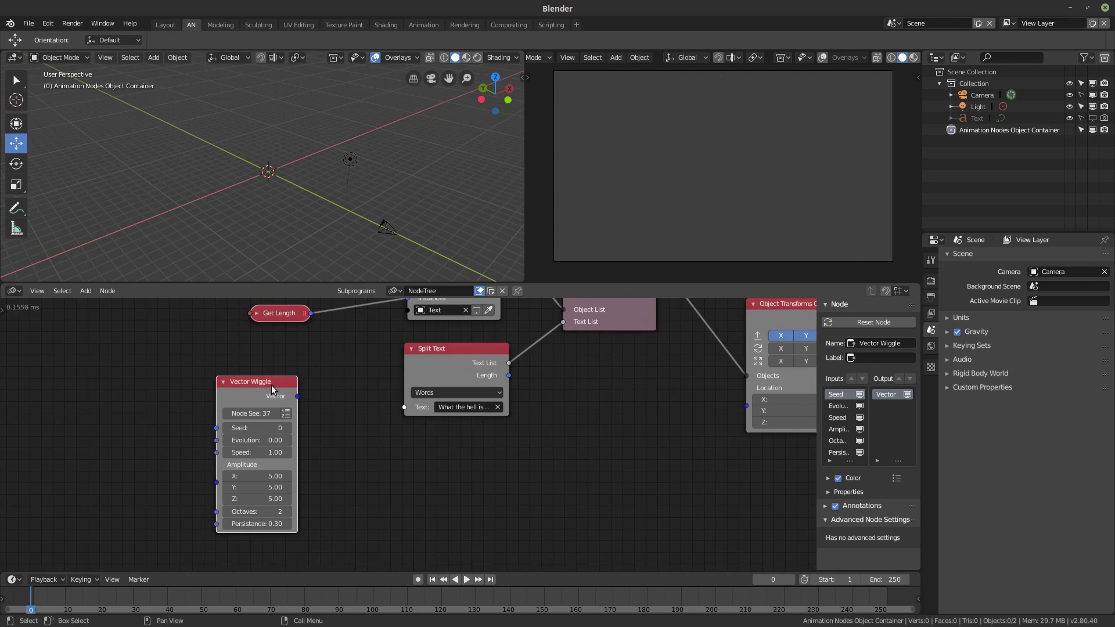
{"action": "left_click_drag", "start_coordinate": [255, 388], "coordinate": [201, 383]}
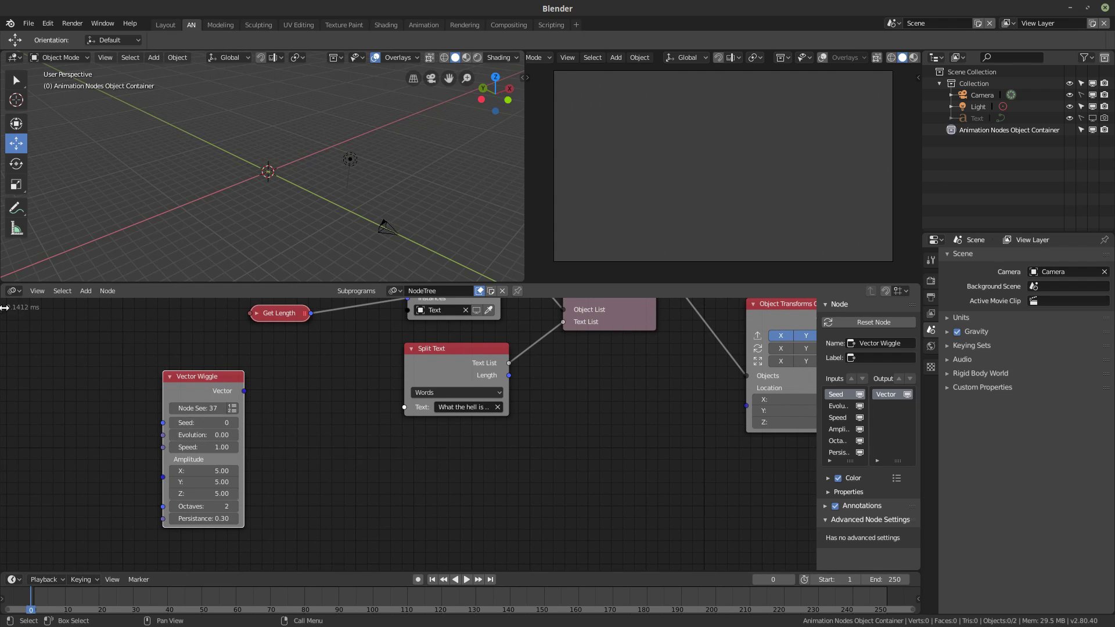
- Turn off the Always option under the node tree's Auto Execution
{"action": "left_click_drag", "start_coordinate": [4, 307], "coordinate": [103, 336]}
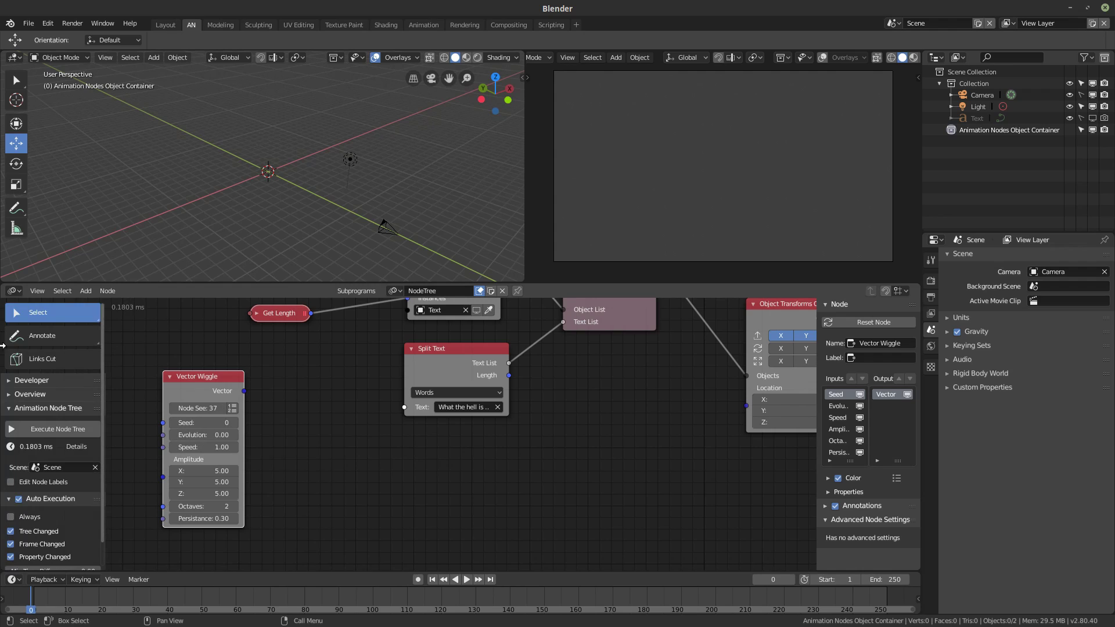
{"action": "key", "text": "t"}
- Attach a Viewer to the Vector Wiggle's Vector output to inspect the single vector, and delete the Viewer
{"action": "left_click_drag", "start_coordinate": [223, 377], "coordinate": [172, 386]}
{"action": "key", "text": "w"}
{"action": "left_click", "coordinate": [173, 448]}
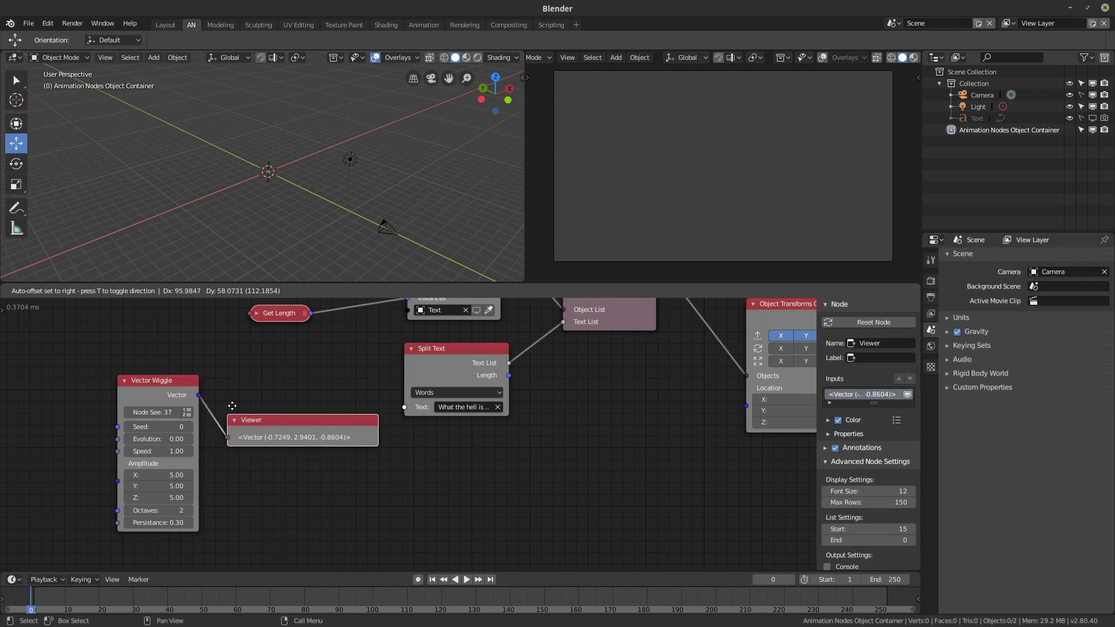
{"action": "left_click", "coordinate": [240, 379]}
{"action": "key", "text": "x"}
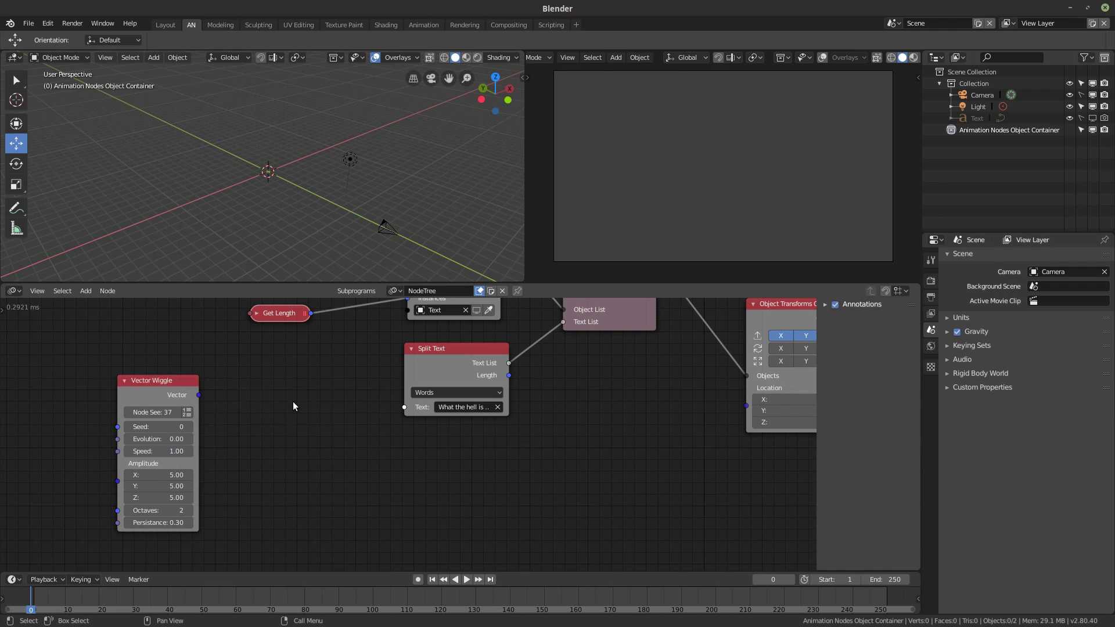
{"action": "scroll", "coordinate": [371, 390], "scroll_direction": "up", "scroll_amount": 1}
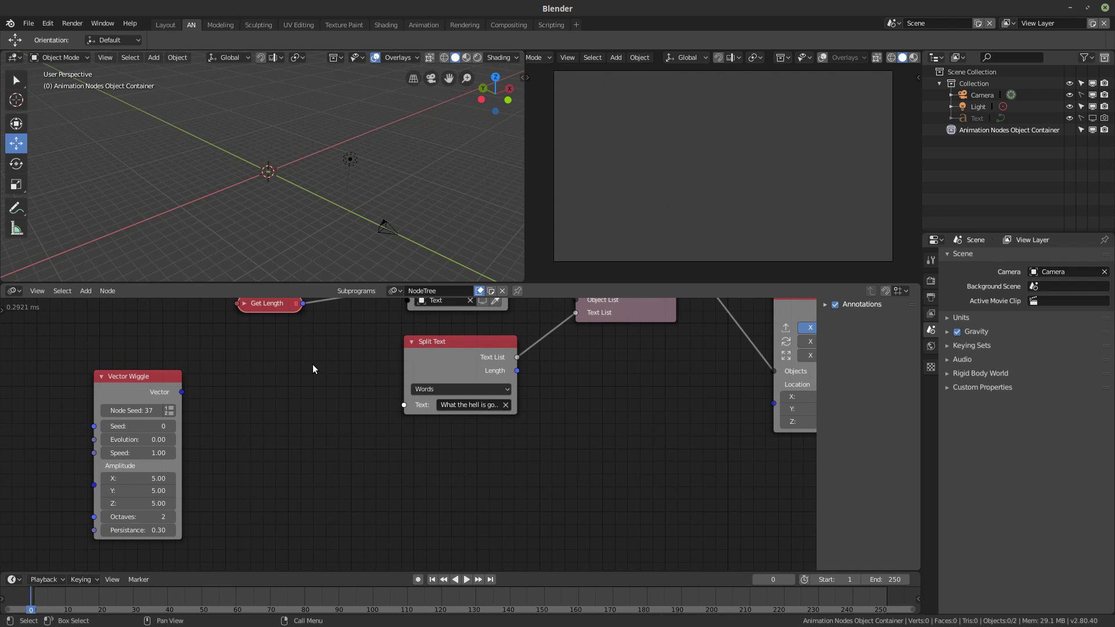
- Switch the Vector Wiggle to output a list of vectors and attach a Viewer to its Vectors output
{"action": "left_click", "coordinate": [169, 411]}
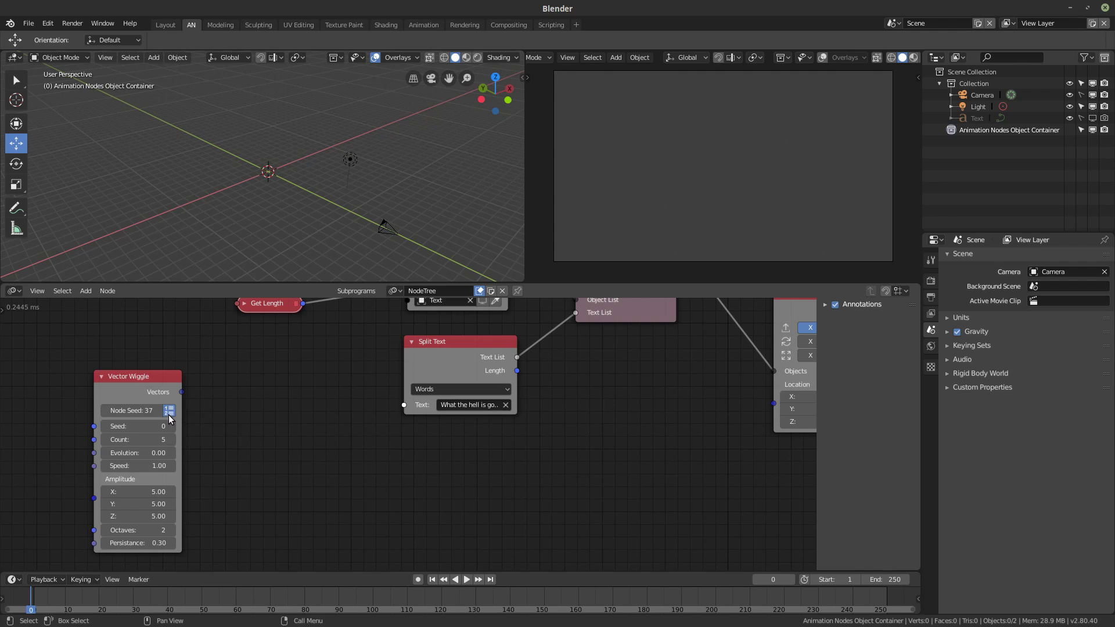
{"action": "left_click", "coordinate": [157, 378]}
{"action": "key", "text": "w"}
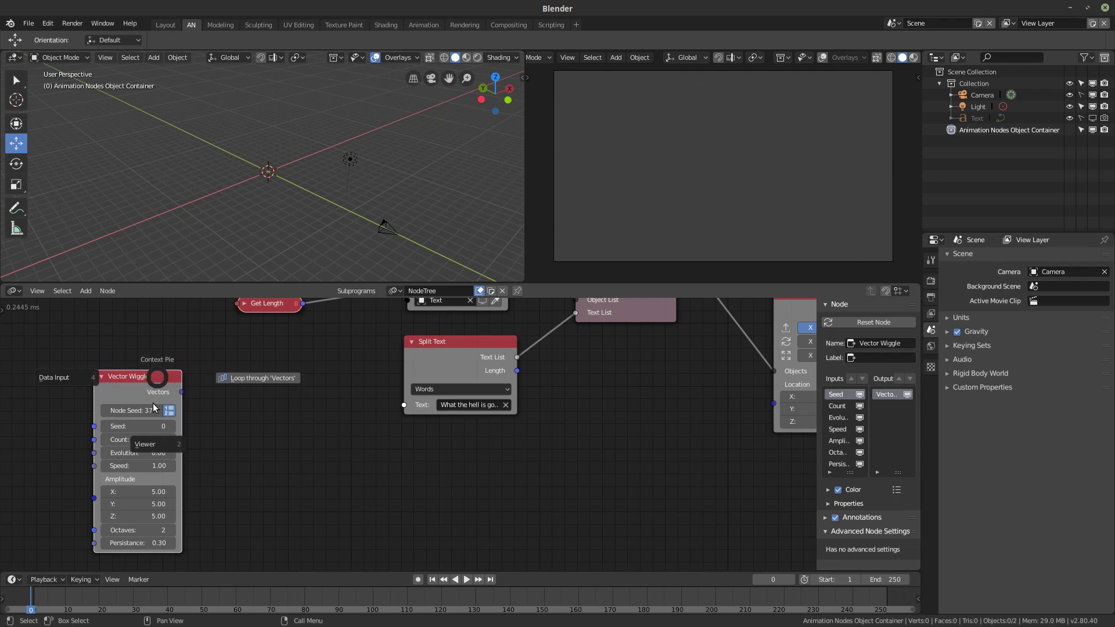
{"action": "left_click", "coordinate": [145, 443]}
{"action": "left_click", "coordinate": [295, 383]}
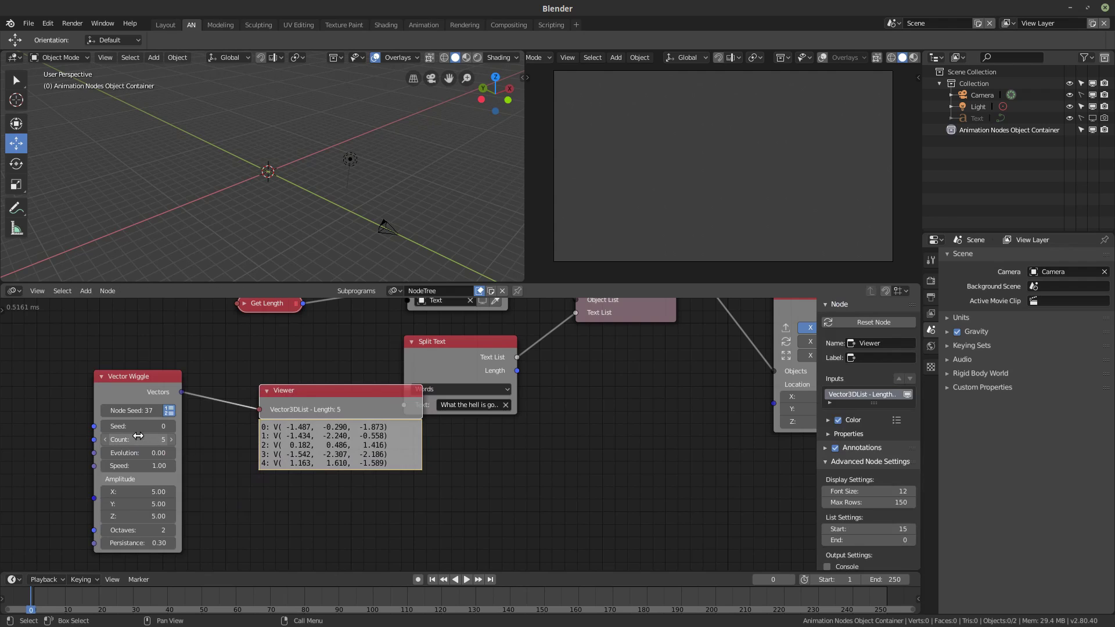
{"action": "left_click_drag", "start_coordinate": [149, 378], "coordinate": [127, 376]}
{"action": "left_click_drag", "start_coordinate": [317, 390], "coordinate": [280, 342]}
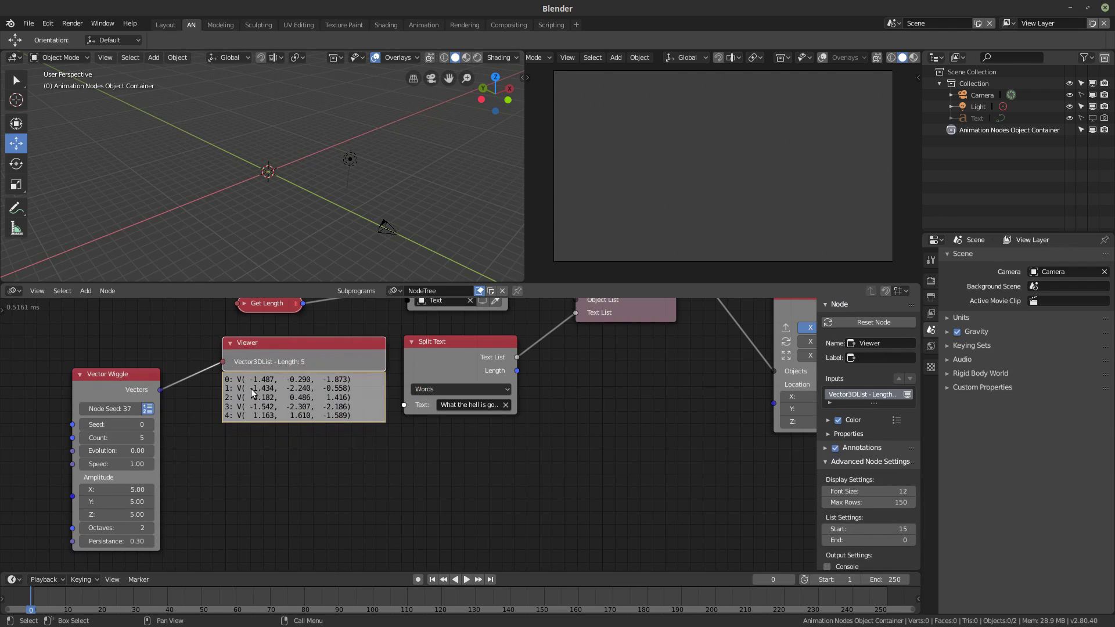
- Set the Vector Wiggle's Count to 100
{"action": "left_click", "coordinate": [126, 439]}
{"action": "left_click", "coordinate": [226, 455]}
{"action": "left_click", "coordinate": [93, 444]}
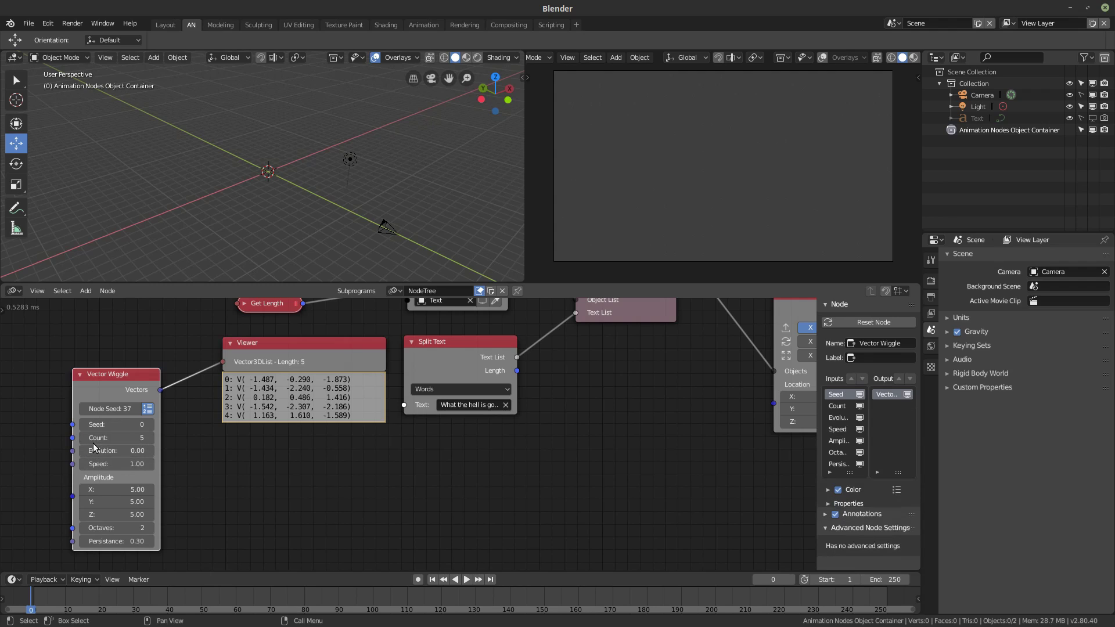
{"action": "left_click", "coordinate": [104, 436]}
{"action": "type", "text": "100"}
{"action": "key", "text": "Return"}
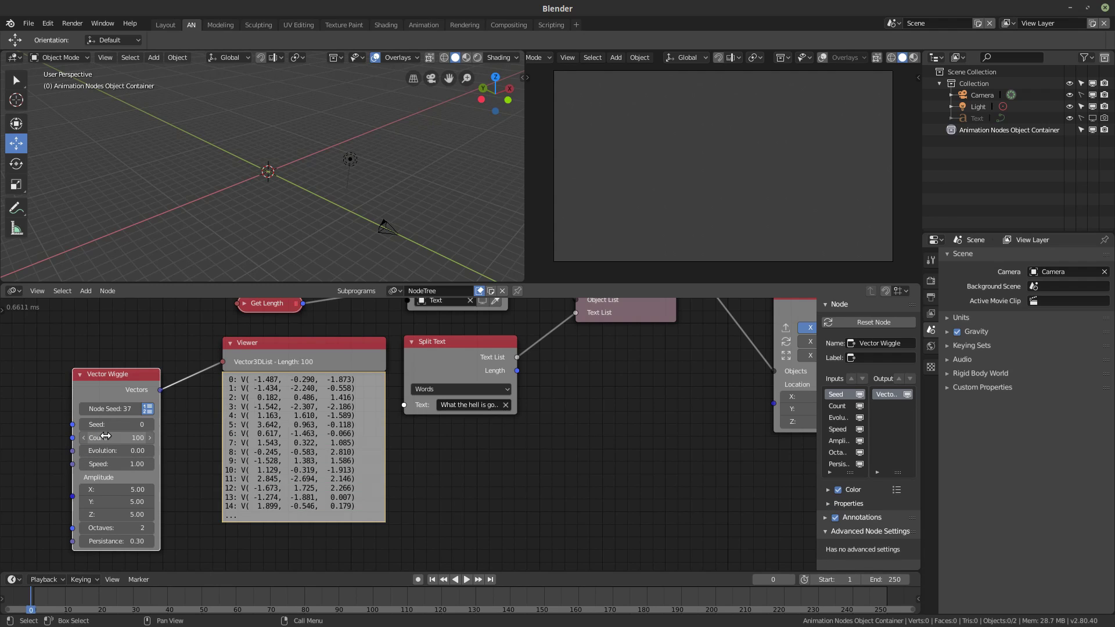
- Delete the Viewer node attached to the Vector Wiggle
{"action": "left_click", "coordinate": [339, 351]}
{"action": "key", "text": "x"}
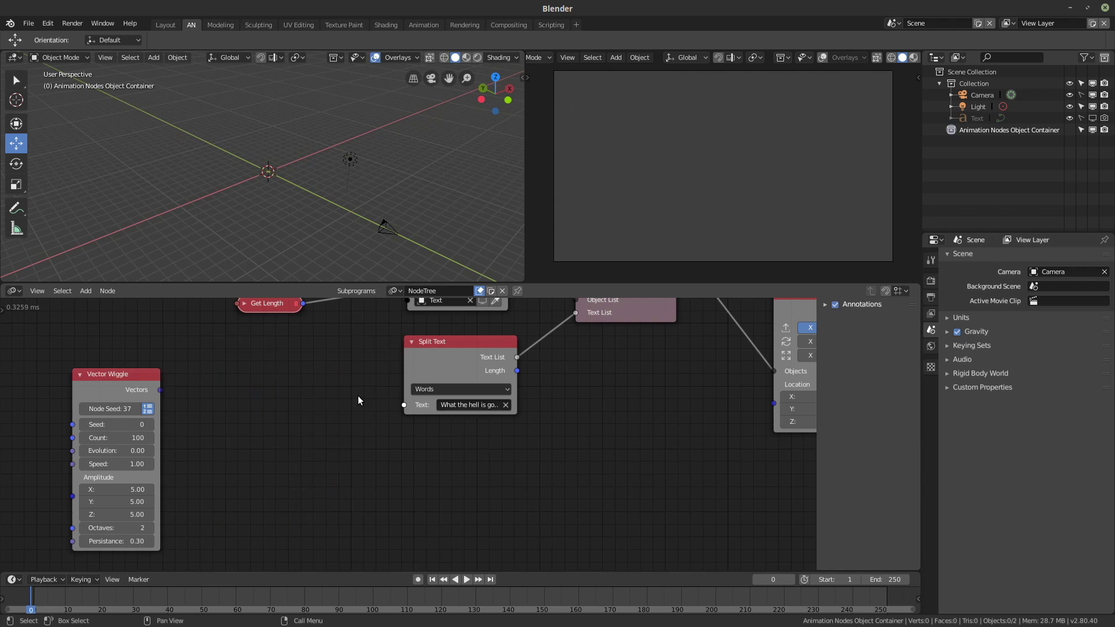
{"action": "scroll", "coordinate": [358, 396], "scroll_direction": "down", "scroll_amount": 1}
{"action": "middle_click_drag", "start_coordinate": [328, 367], "coordinate": [308, 419]}
{"action": "scroll", "coordinate": [311, 442], "scroll_direction": "down", "scroll_amount": 2}
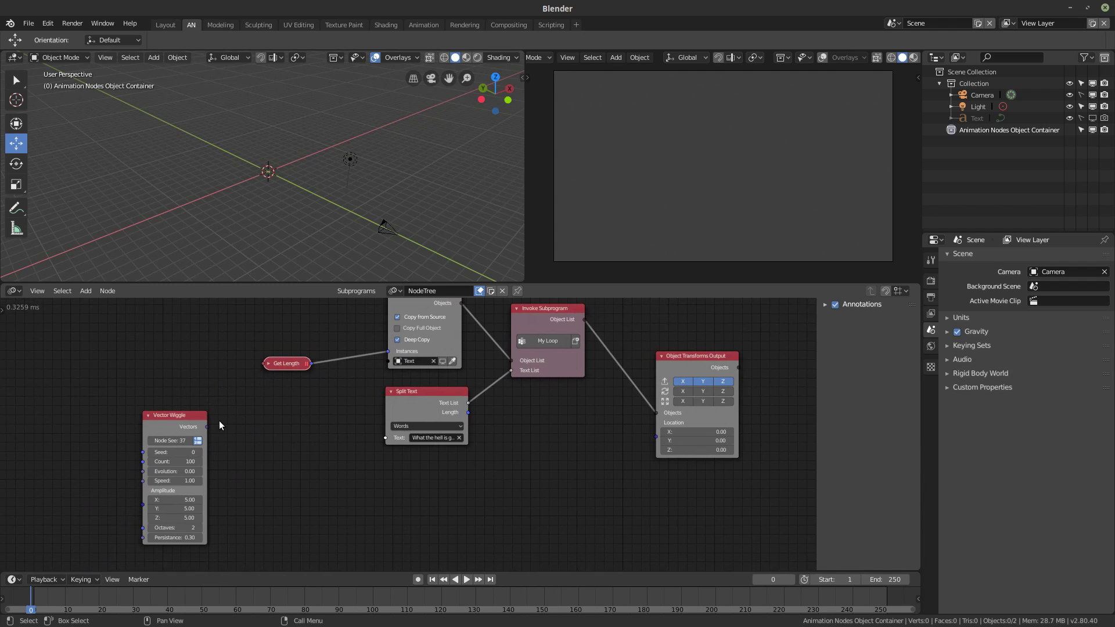
- Link the Vector Wiggle's Vectors output to Get Length, check the instances in the outliner, and collapse the Animation Nodes Object Container
{"action": "left_click_drag", "start_coordinate": [207, 426], "coordinate": [264, 363]}
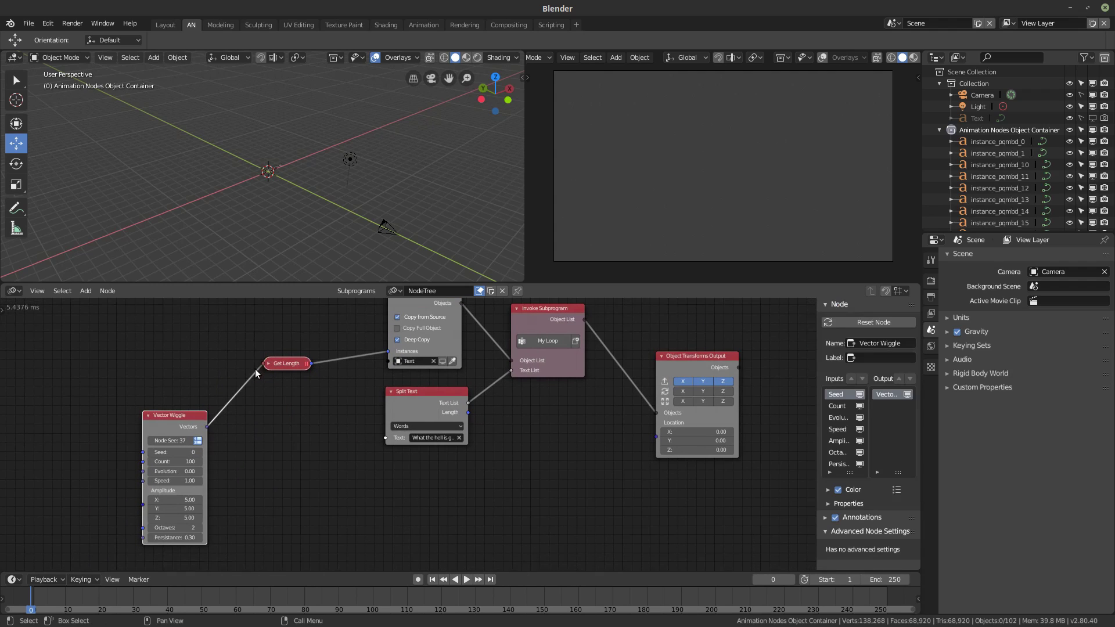
{"action": "scroll", "coordinate": [1020, 173], "scroll_direction": "down", "scroll_amount": 15}
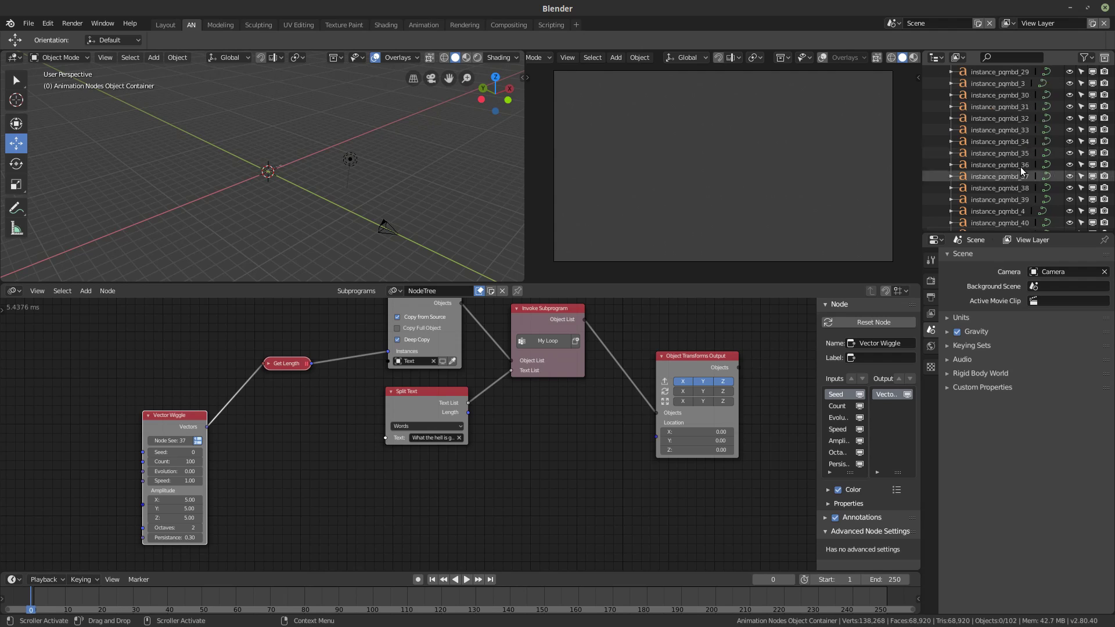
{"action": "scroll", "coordinate": [1017, 167], "scroll_direction": "up", "scroll_amount": 6}
{"action": "scroll", "coordinate": [1016, 168], "scroll_direction": "up", "scroll_amount": 5}
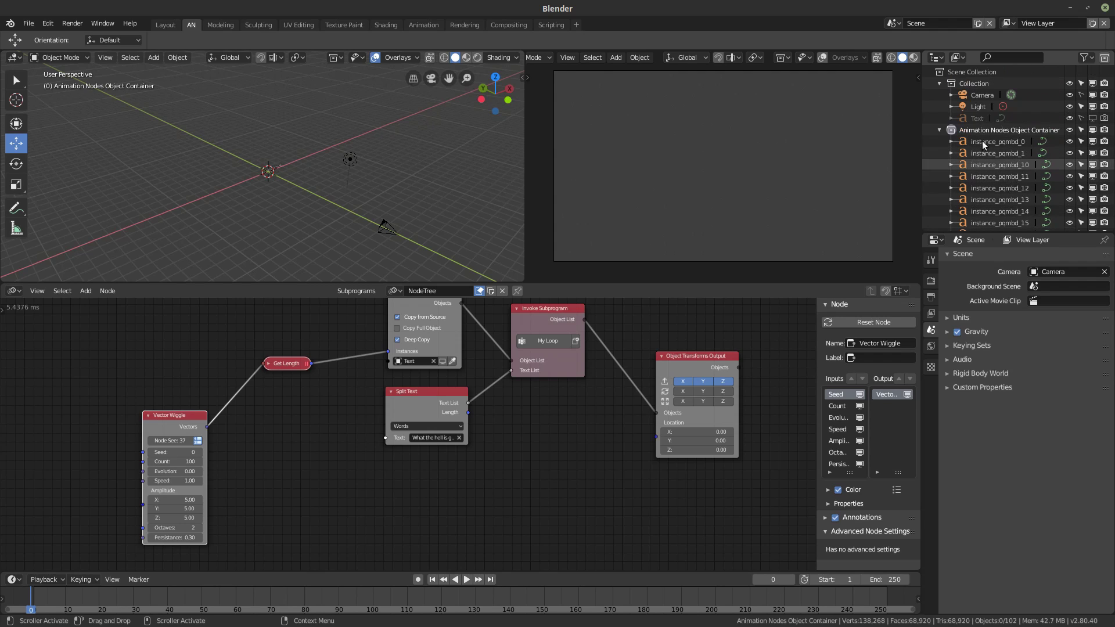
{"action": "left_click", "coordinate": [940, 130]}
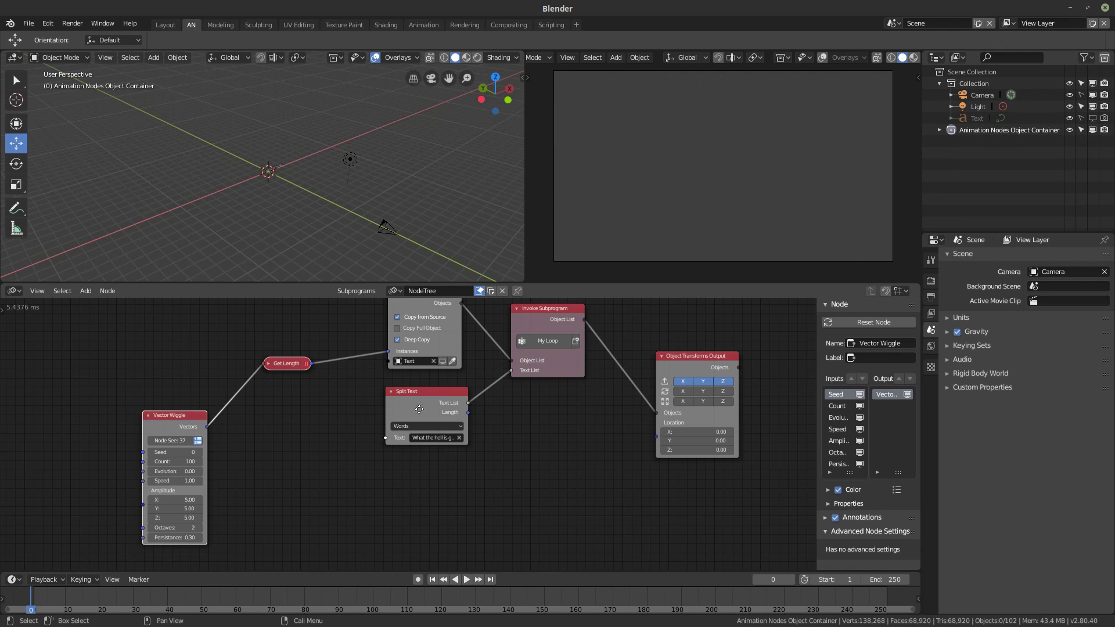
- Move the Split Text node next to the Vector Wiggle to make room before the Invoke Subprogram node
{"action": "left_click_drag", "start_coordinate": [418, 405], "coordinate": [328, 446]}
{"action": "scroll", "coordinate": [322, 223], "scroll_direction": "up", "scroll_amount": 6}
{"action": "scroll", "coordinate": [322, 223], "scroll_direction": "up", "scroll_amount": 5}
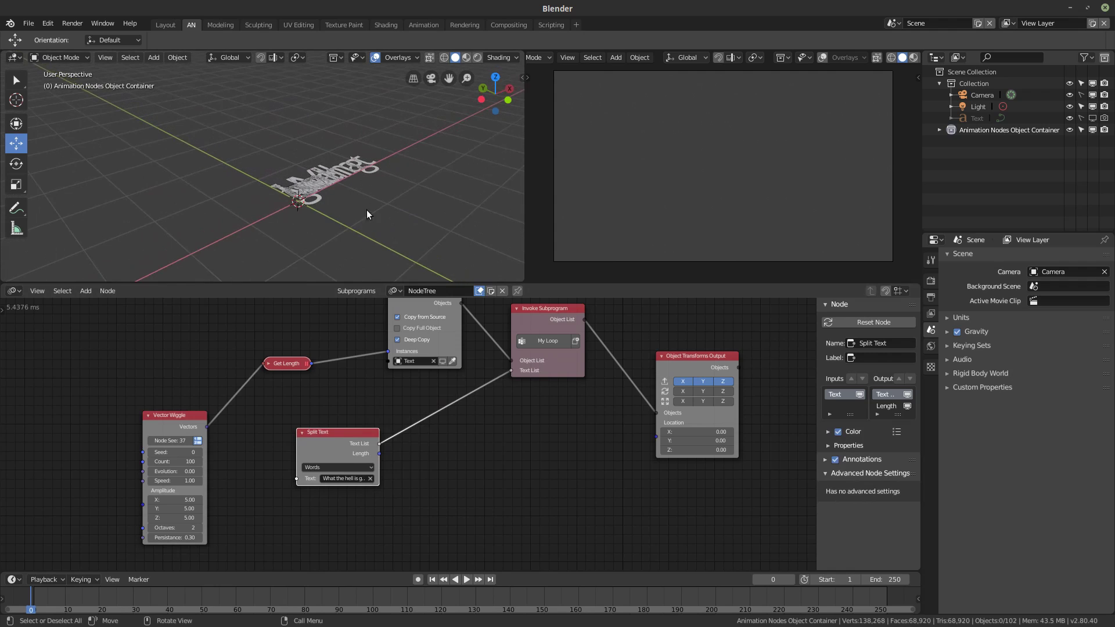
{"action": "middle_click_drag", "start_coordinate": [367, 210], "coordinate": [356, 230]}
{"action": "middle_click_drag", "start_coordinate": [438, 467], "coordinate": [454, 449]}
{"action": "scroll", "coordinate": [434, 432], "scroll_direction": "up", "scroll_amount": 3}
{"action": "left_click_drag", "start_coordinate": [348, 405], "coordinate": [307, 405]}
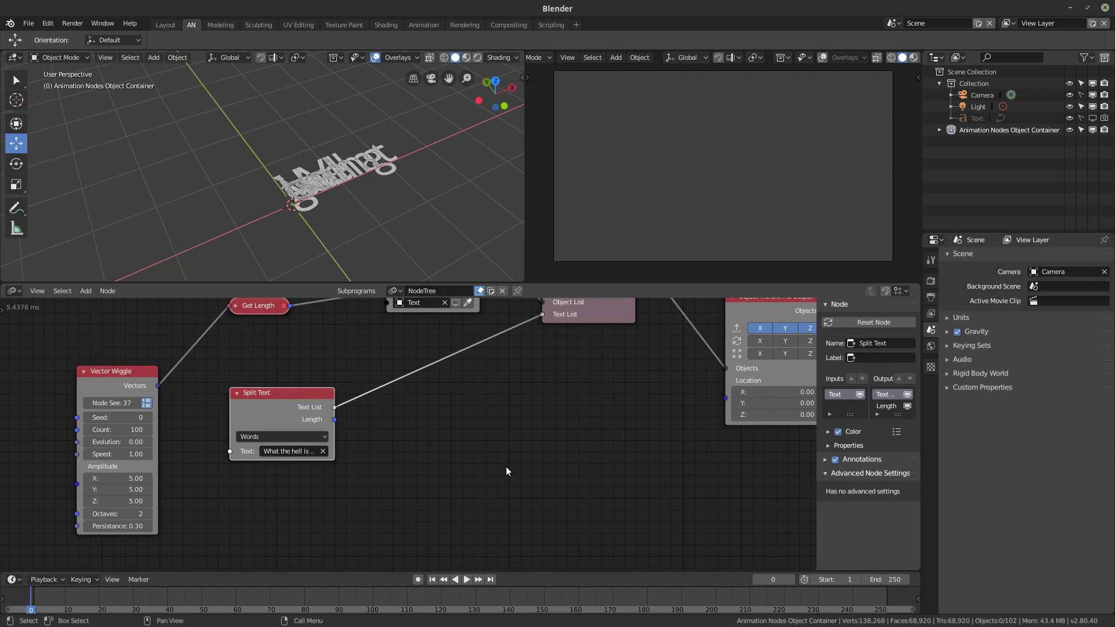
- Add a Repeat List node beside the Split Text node
{"action": "key", "text": "ctrl+a"}
{"action": "type", "text": "rea"}
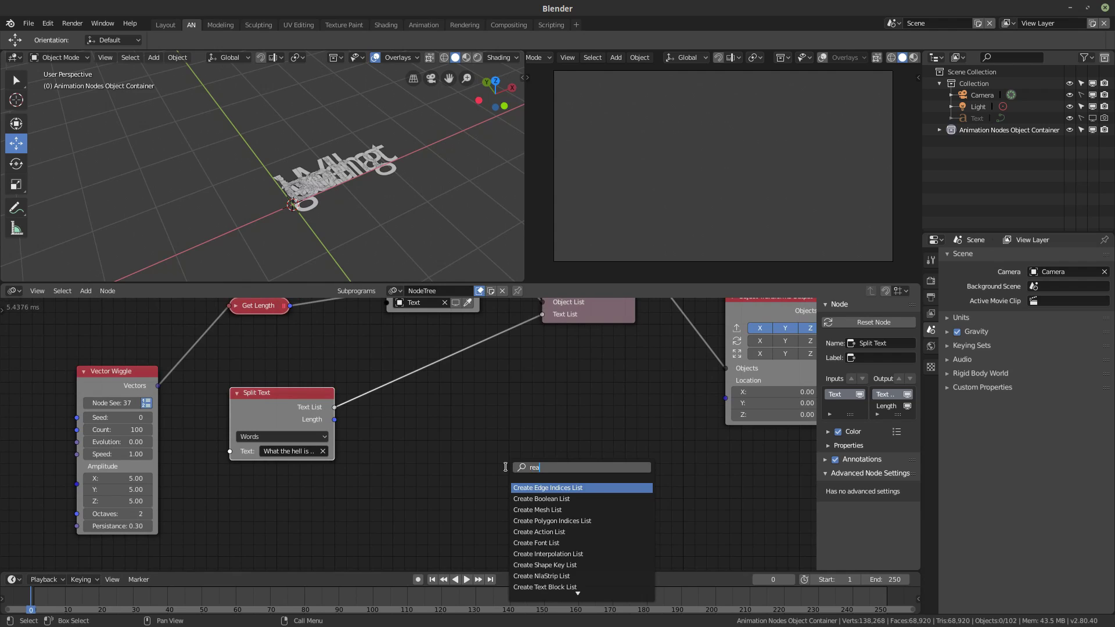
{"action": "key", "text": "BackSpace"}
{"action": "type", "text": "pea"}
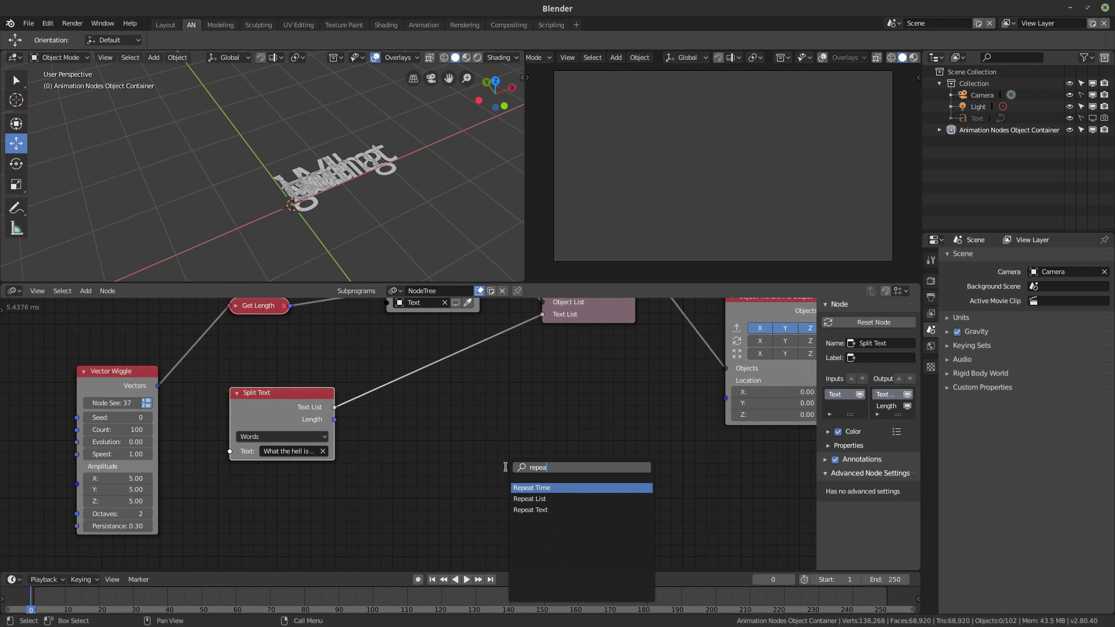
{"action": "key", "text": "Down"}
{"action": "key", "text": "Return"}
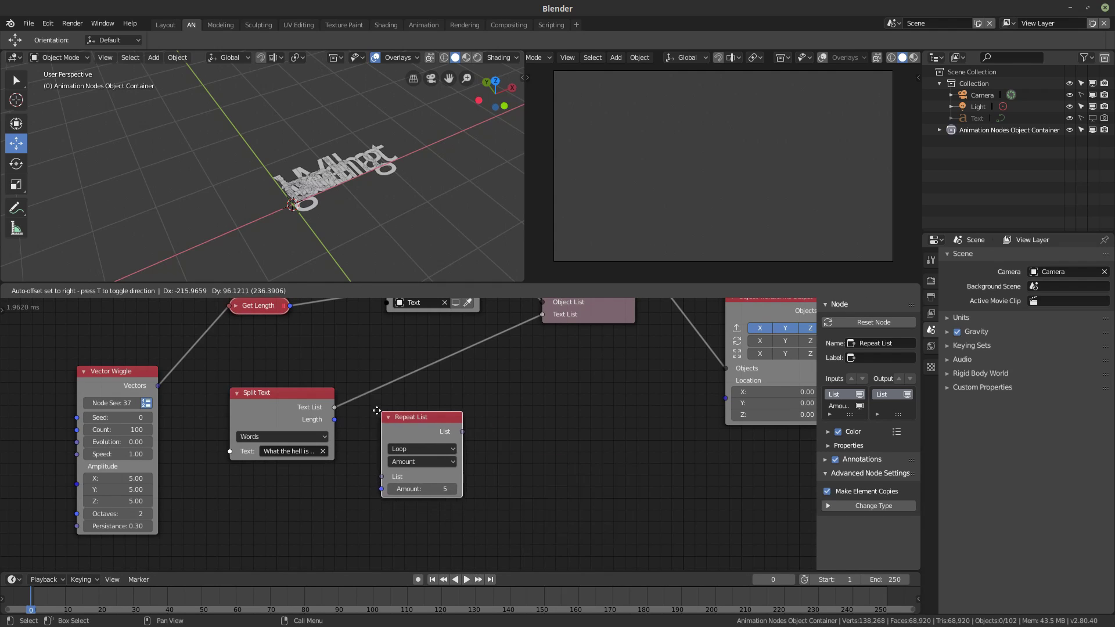
{"action": "left_click", "coordinate": [405, 415]}
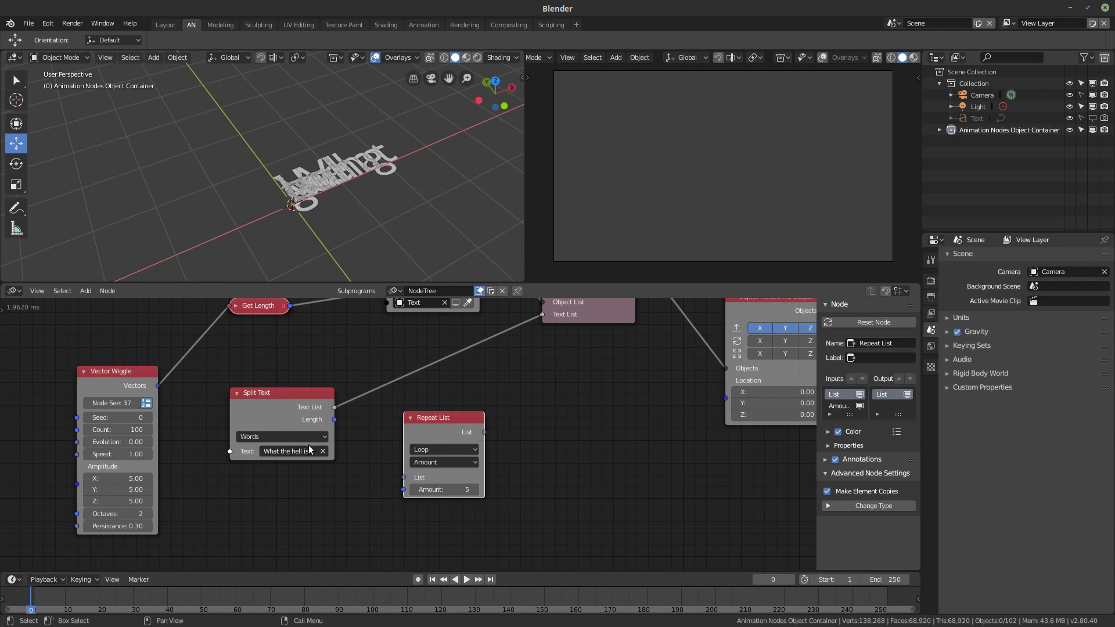
- Widen the Split Text node and connect its Text List output to the List input of the repositioned Repeat List node
{"action": "left_click_drag", "start_coordinate": [335, 443], "coordinate": [371, 447]}
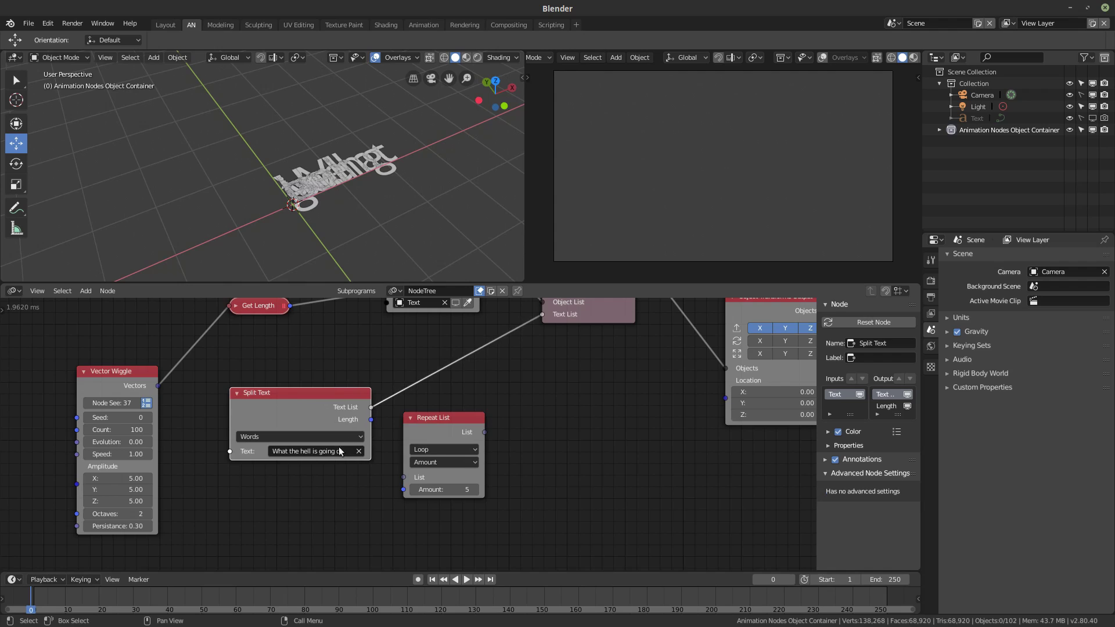
{"action": "left_click_drag", "start_coordinate": [451, 417], "coordinate": [514, 418]}
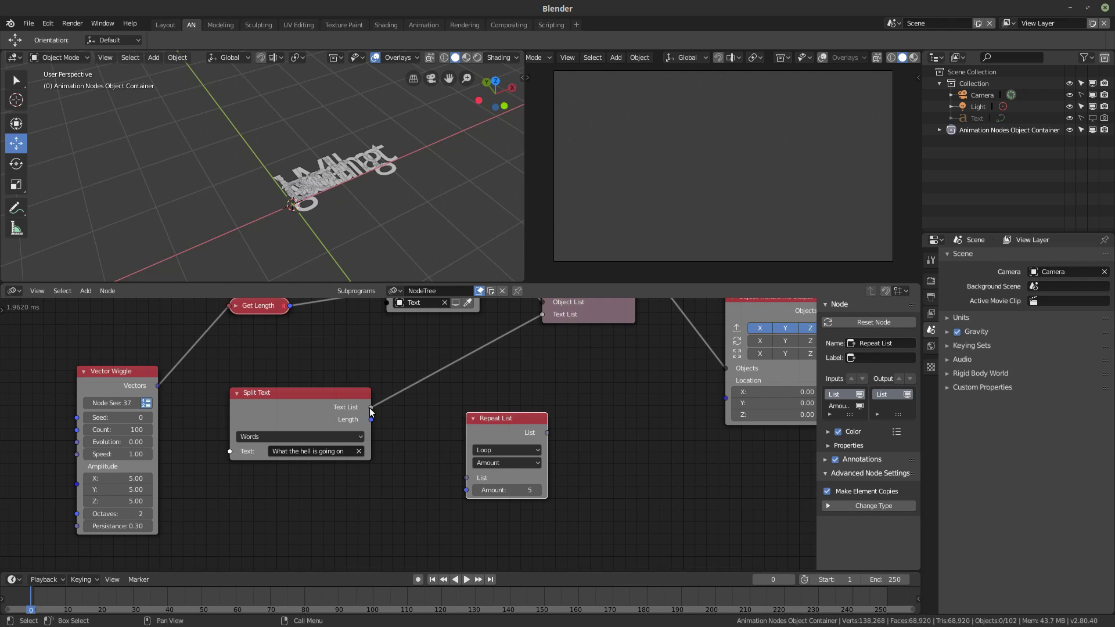
{"action": "left_click_drag", "start_coordinate": [371, 410], "coordinate": [471, 481]}
{"action": "left_click_drag", "start_coordinate": [480, 431], "coordinate": [464, 422]}
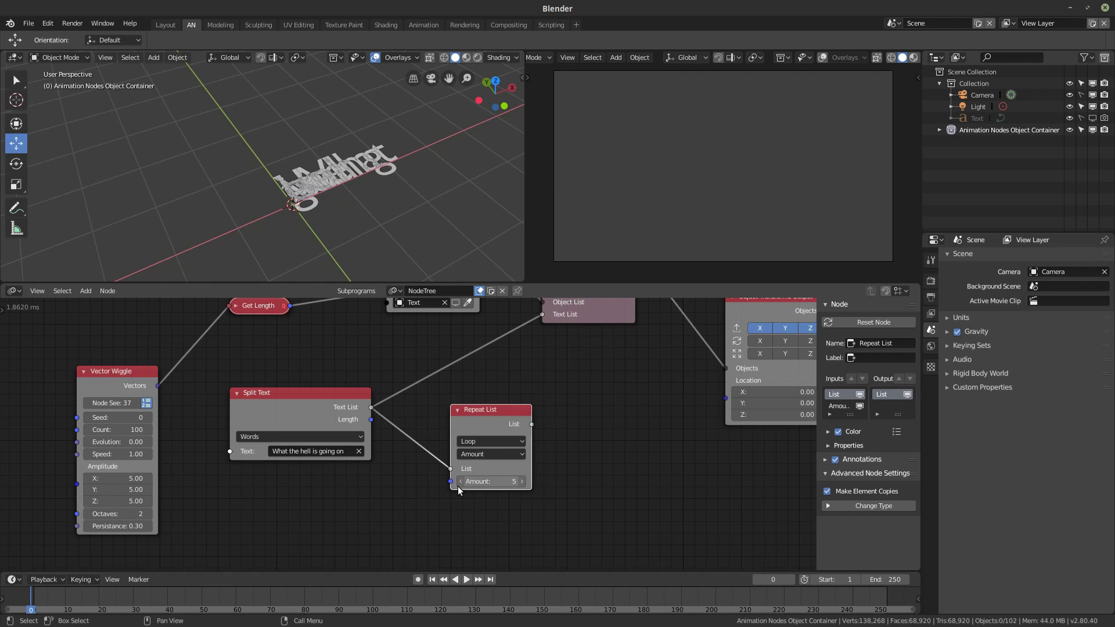
- Attach a Viewer to the Repeat List's output to inspect the repeated words
{"action": "key", "text": "w"}
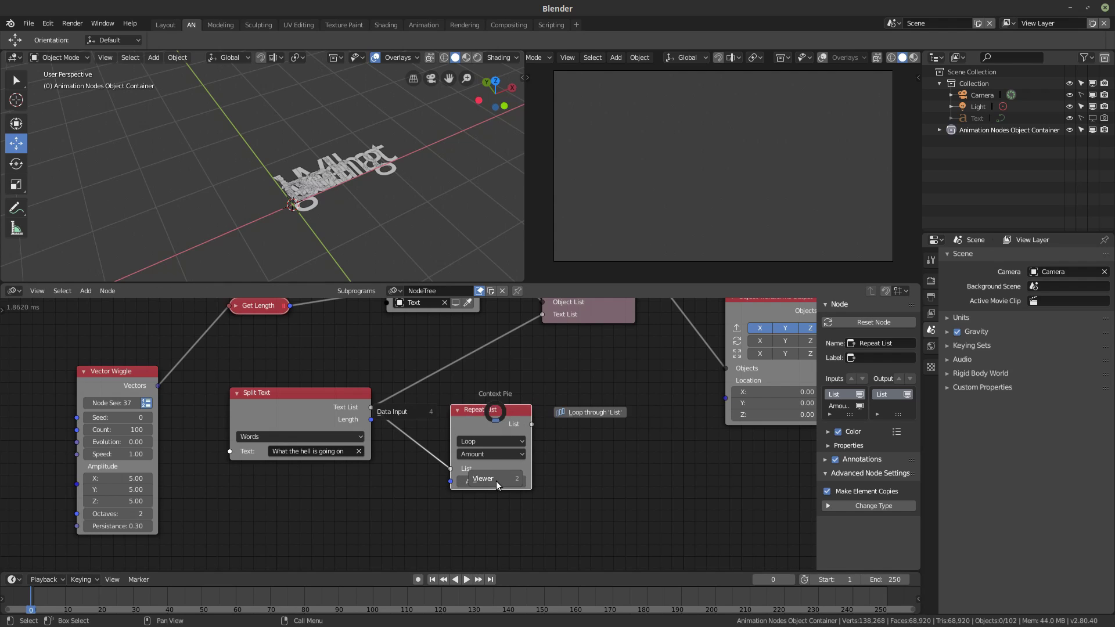
{"action": "left_click", "coordinate": [497, 481]}
{"action": "left_click_drag", "start_coordinate": [496, 481], "coordinate": [588, 382]}
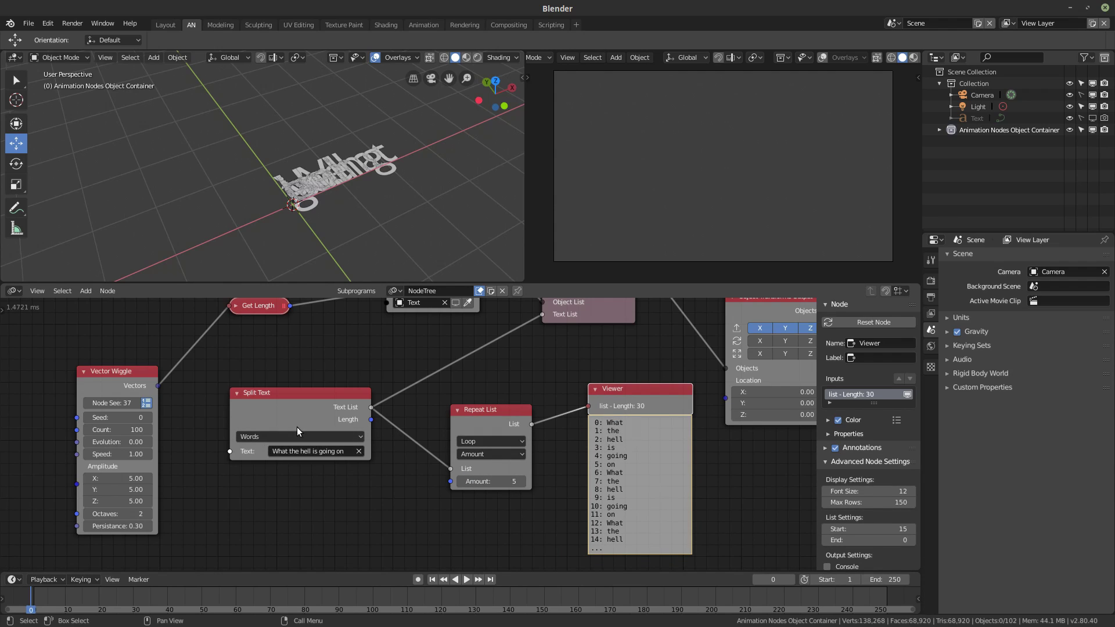
- Attach a Viewer to the Split Text's Text List output to compare the original words with the repeated list
{"action": "left_click", "coordinate": [323, 402]}
{"action": "key", "text": "w"}
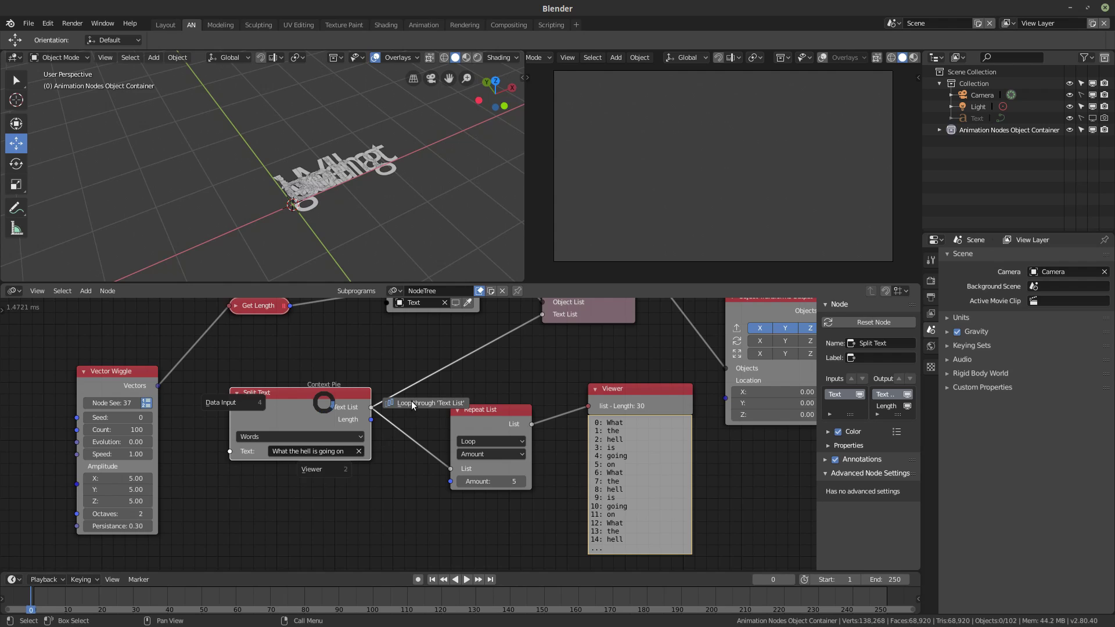
{"action": "left_click", "coordinate": [312, 472]}
{"action": "left_click_drag", "start_coordinate": [312, 472], "coordinate": [350, 470]}
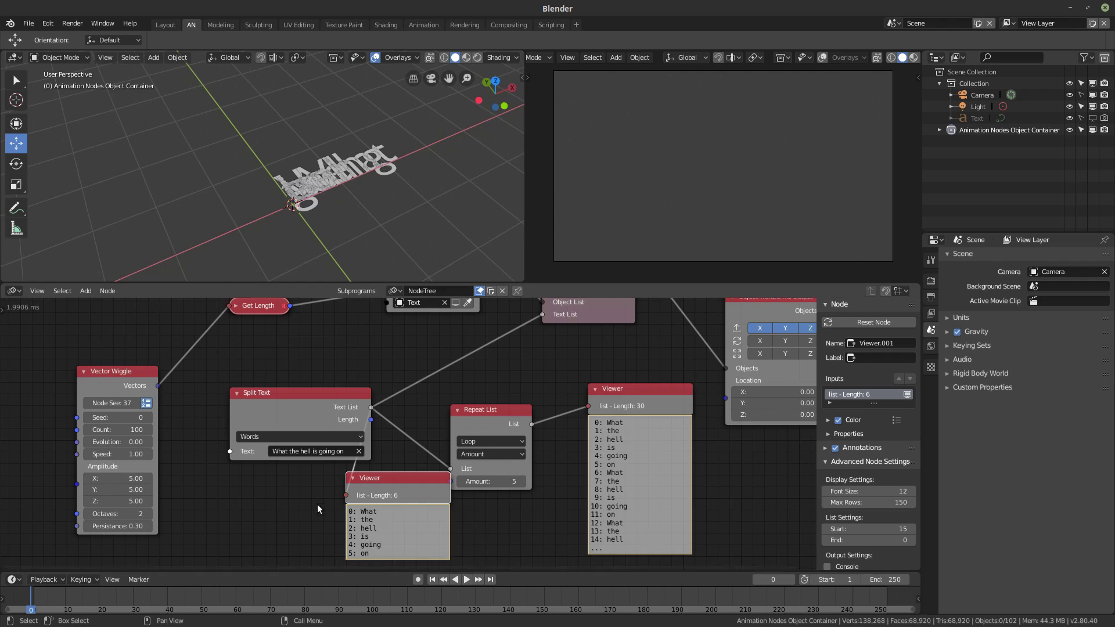
{"action": "left_click_drag", "start_coordinate": [382, 476], "coordinate": [383, 488]}
- Switch the Repeat List's amount type to Length with a value of 9, and delete the Split Text's Viewer
{"action": "left_click", "coordinate": [499, 455]}
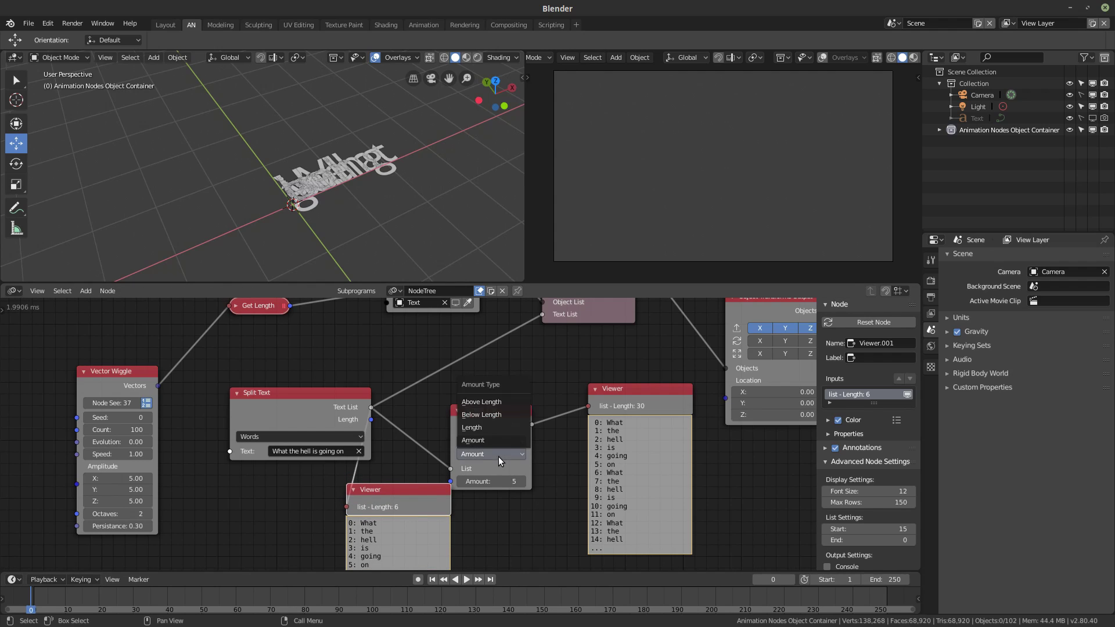
{"action": "left_click", "coordinate": [494, 428]}
{"action": "mouse_move", "coordinate": [506, 482]}
{"action": "left_mouse_down"}
{"action": "mouse_move", "coordinate": [482, 482]}
{"action": "mouse_move", "coordinate": [517, 481]}
{"action": "mouse_move", "coordinate": [504, 482]}
{"action": "left_mouse_up"}
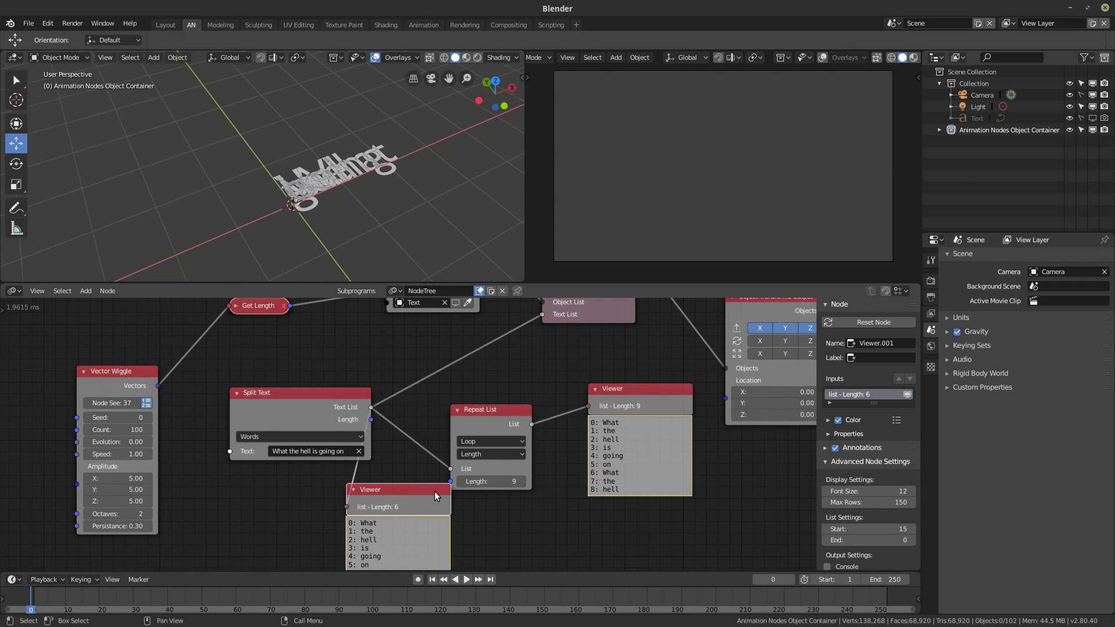
{"action": "key", "text": "x"}
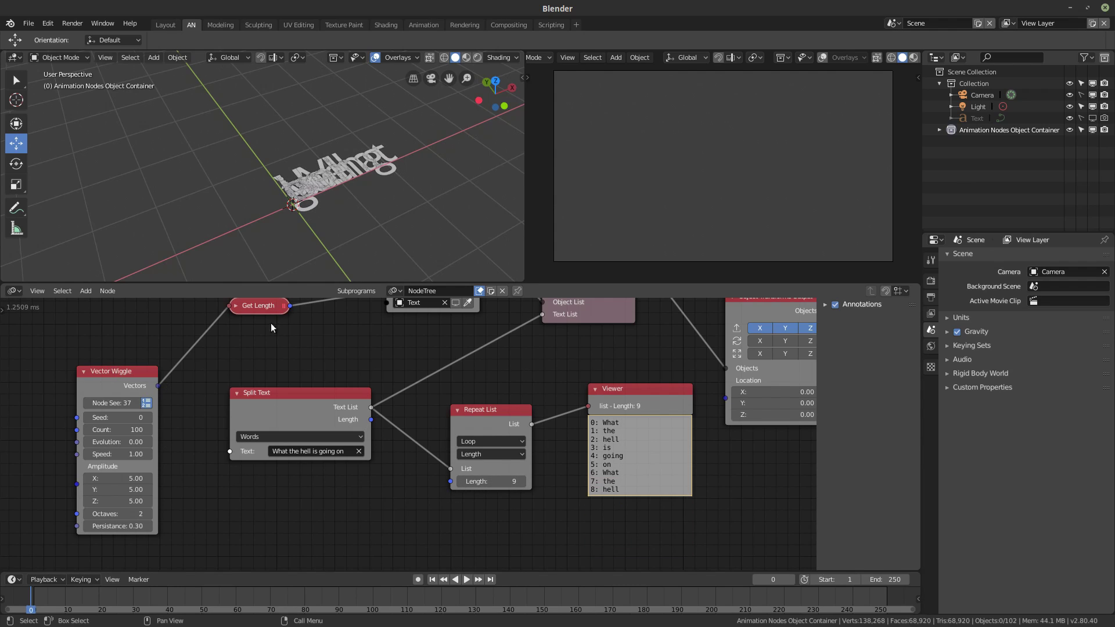
- Connect the Get Length output to the Repeat List's Length input and delete the Repeat List's Viewer
{"action": "left_click_drag", "start_coordinate": [290, 307], "coordinate": [450, 481]}
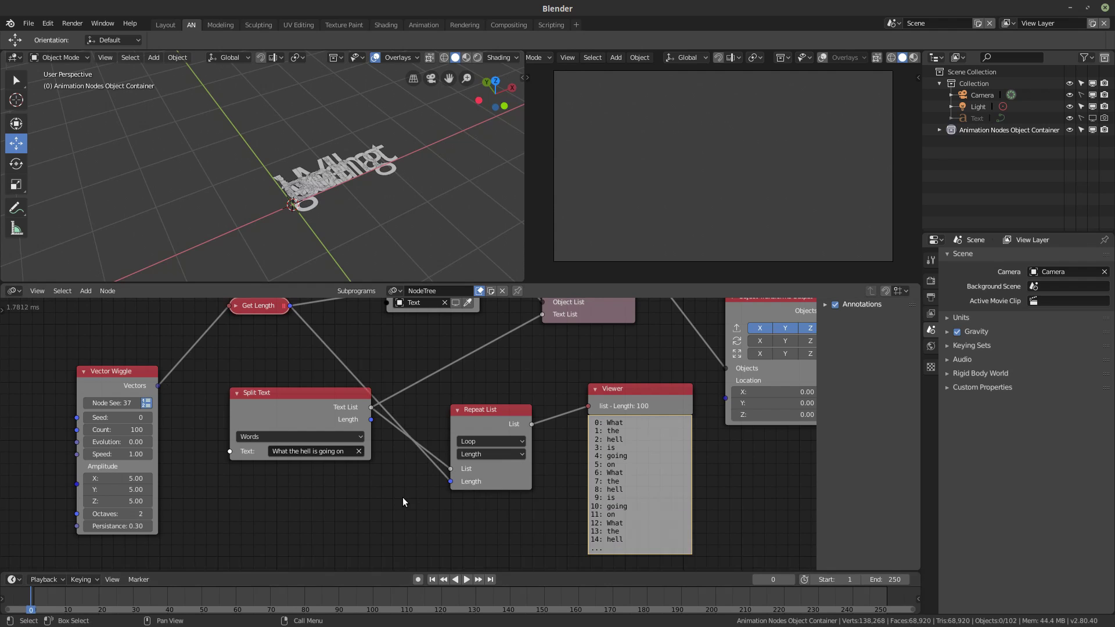
{"action": "left_click", "coordinate": [650, 393]}
{"action": "key", "text": "x"}
- Feed the Repeat List into My Loop's Text List input and the Vector Wiggle's Vectors into the Object Transforms Output's location input
{"action": "middle_click_drag", "start_coordinate": [627, 398], "coordinate": [501, 436]}
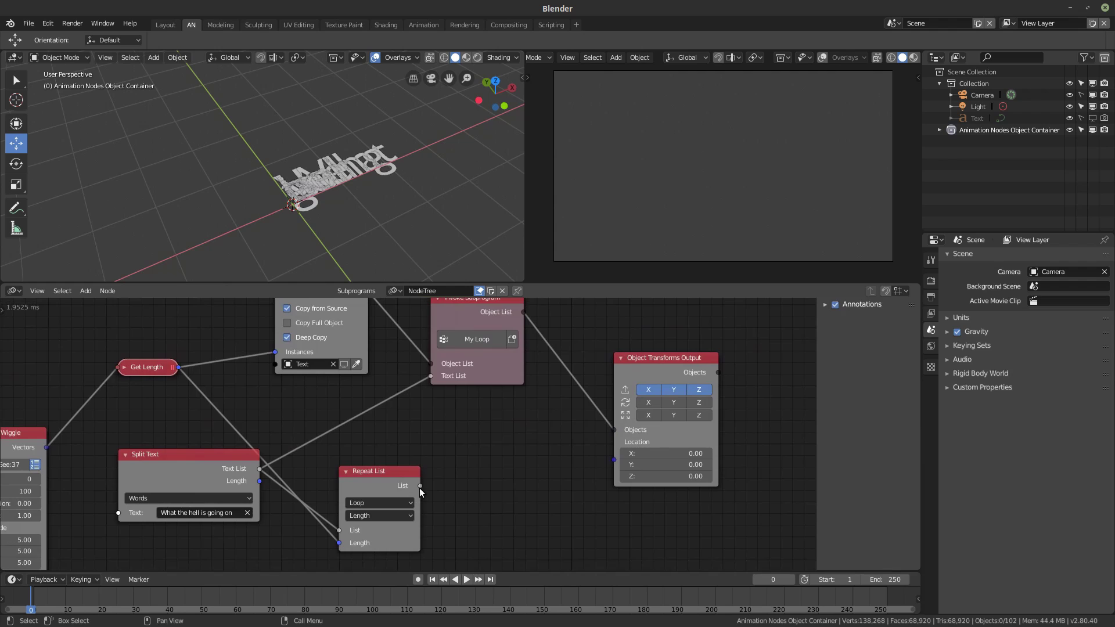
{"action": "left_click_drag", "start_coordinate": [419, 486], "coordinate": [432, 378]}
{"action": "middle_click_drag", "start_coordinate": [111, 523], "coordinate": [141, 474]}
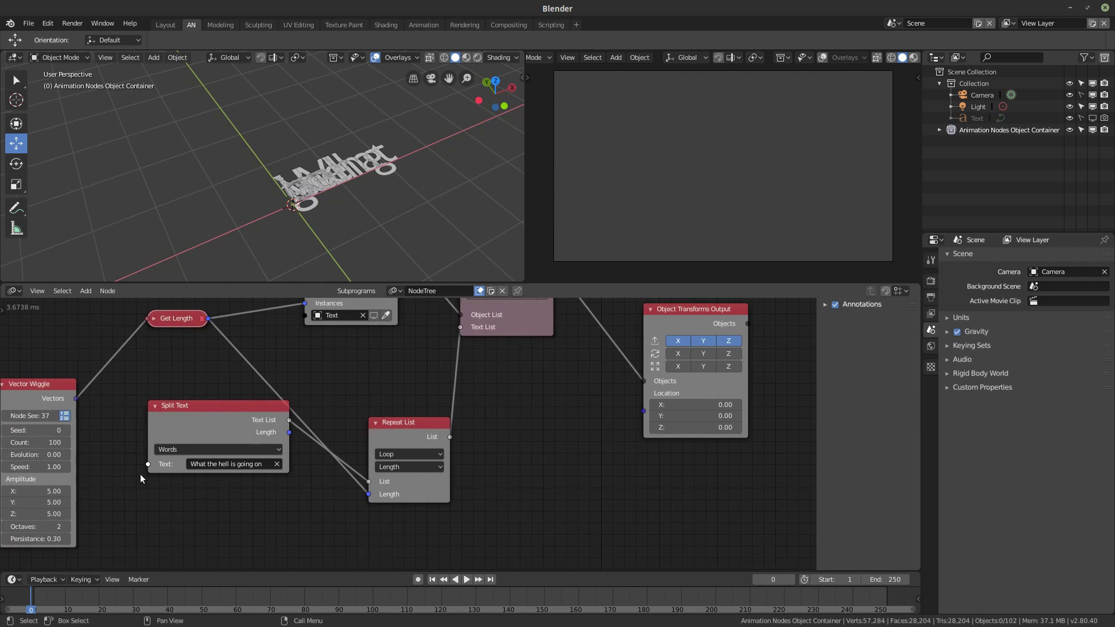
{"action": "left_click_drag", "start_coordinate": [76, 399], "coordinate": [644, 411]}
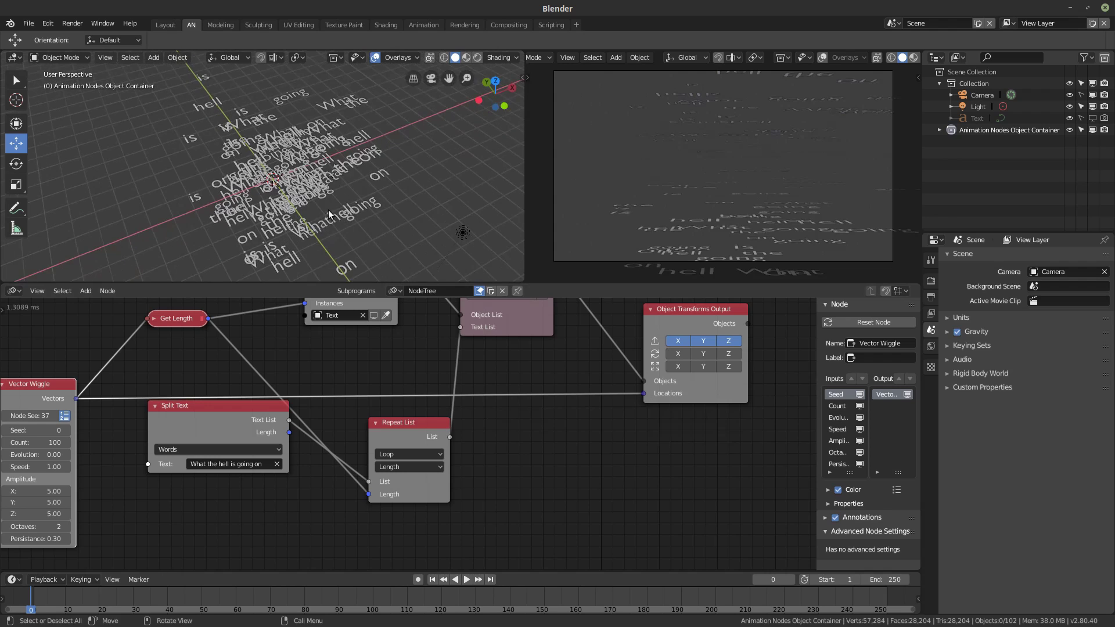
- Enable X, Y and Z rotation on the Object Transforms Output and set the X rotation to 90°
{"action": "middle_click_drag", "start_coordinate": [329, 210], "coordinate": [299, 191]}
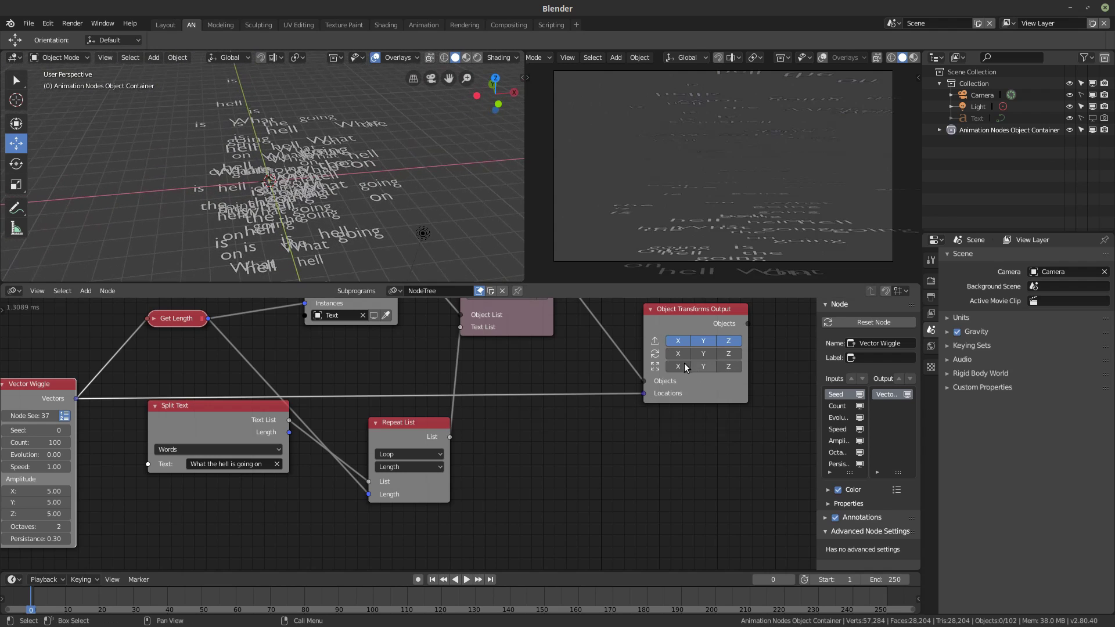
{"action": "middle_click_drag", "start_coordinate": [442, 244], "coordinate": [519, 265]}
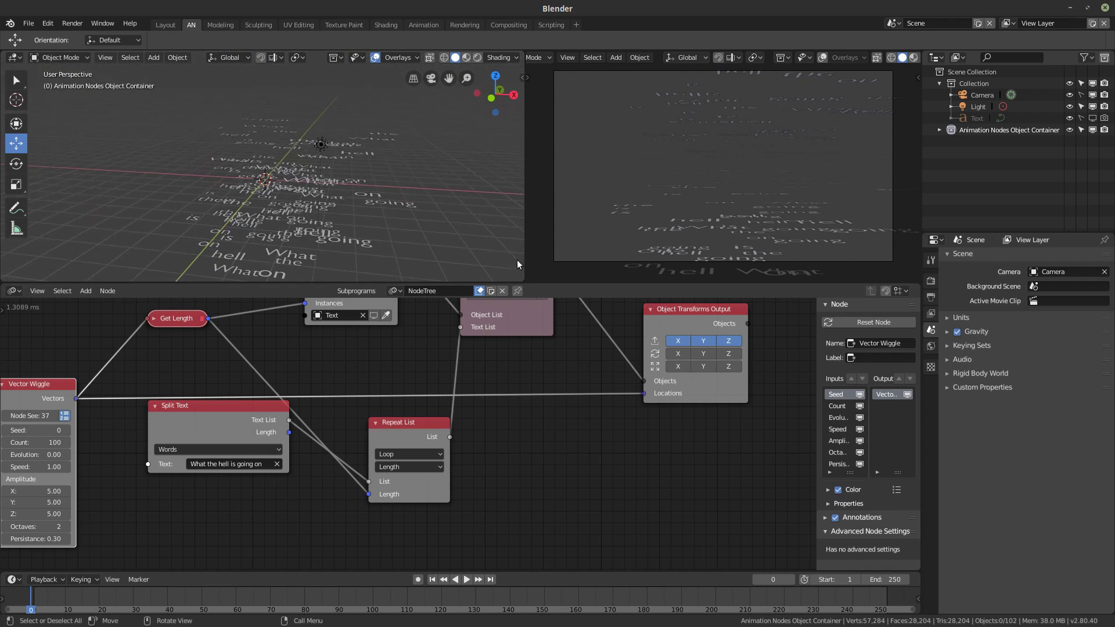
{"action": "left_click_drag", "start_coordinate": [680, 354], "coordinate": [733, 355]}
{"action": "left_click", "coordinate": [695, 417]}
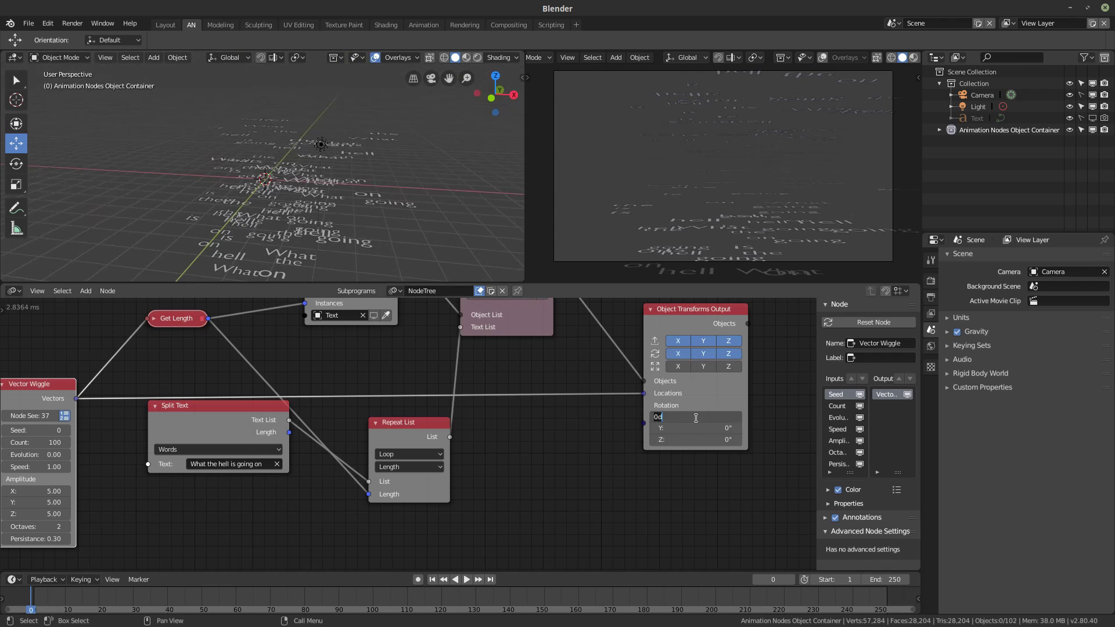
{"action": "type", "text": "90"}
{"action": "key", "text": "Return"}
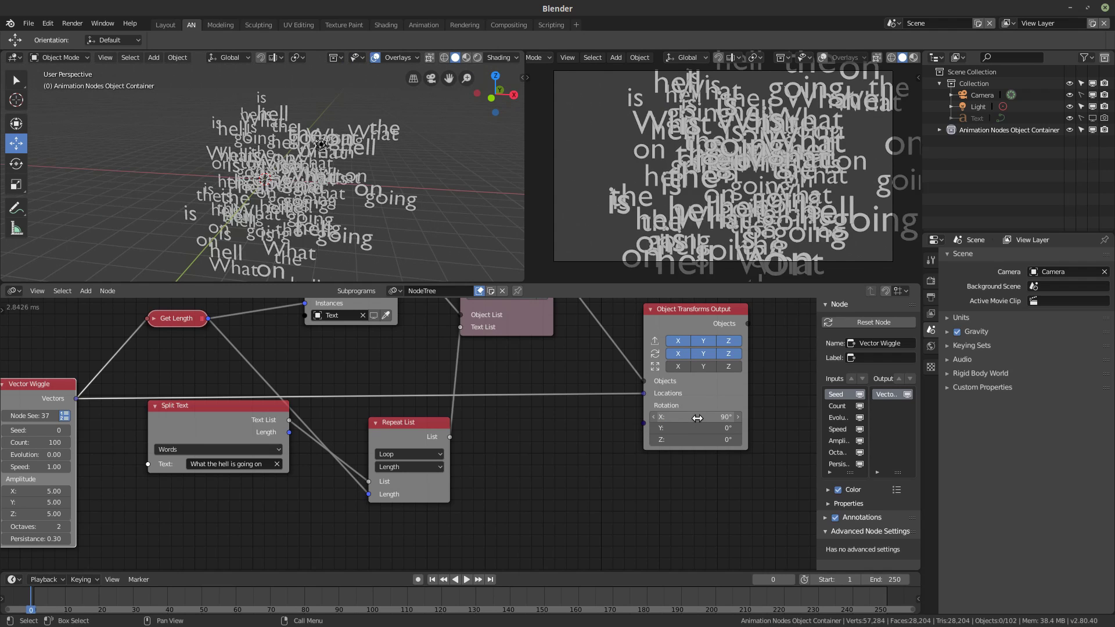
- Enable X, Y and Z scale on the Object Transforms Output and set all three scale values to 0.5
{"action": "middle_click_drag", "start_coordinate": [294, 226], "coordinate": [309, 203]}
{"action": "left_click_drag", "start_coordinate": [677, 367], "coordinate": [758, 373]}
{"action": "mouse_move", "coordinate": [702, 493]}
{"action": "left_mouse_down"}
{"action": "mouse_move", "coordinate": [701, 503]}
{"action": "mouse_move", "coordinate": [696, 492]}
{"action": "left_mouse_up"}
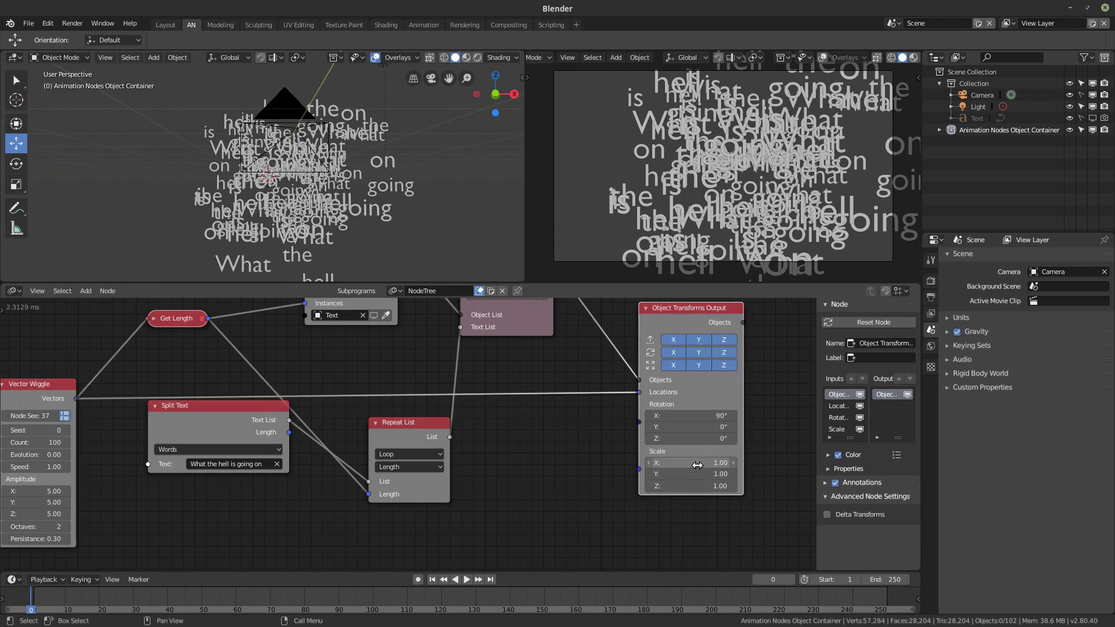
{"action": "left_click", "coordinate": [696, 465]}
{"action": "type", "text": "0.5"}
{"action": "key", "text": "Return"}
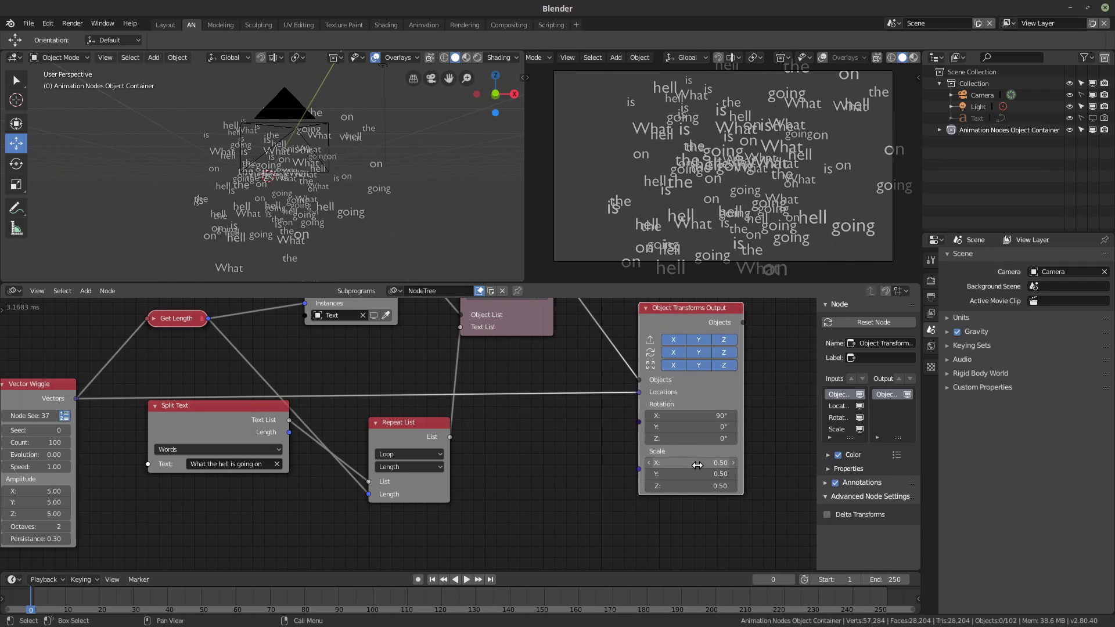
- Replace the Split Text node's text with "the lazy fox jumps over the lazy dog"
{"action": "mouse_move", "coordinate": [384, 223]}
{"action": "middle_mouse_down"}
{"action": "mouse_move", "coordinate": [323, 198]}
{"action": "mouse_move", "coordinate": [376, 245]}
{"action": "mouse_move", "coordinate": [402, 226]}
{"action": "middle_mouse_up"}
{"action": "scroll", "coordinate": [402, 225], "scroll_direction": "down", "scroll_amount": 6}
{"action": "scroll", "coordinate": [328, 67], "scroll_direction": "up", "scroll_amount": 5}
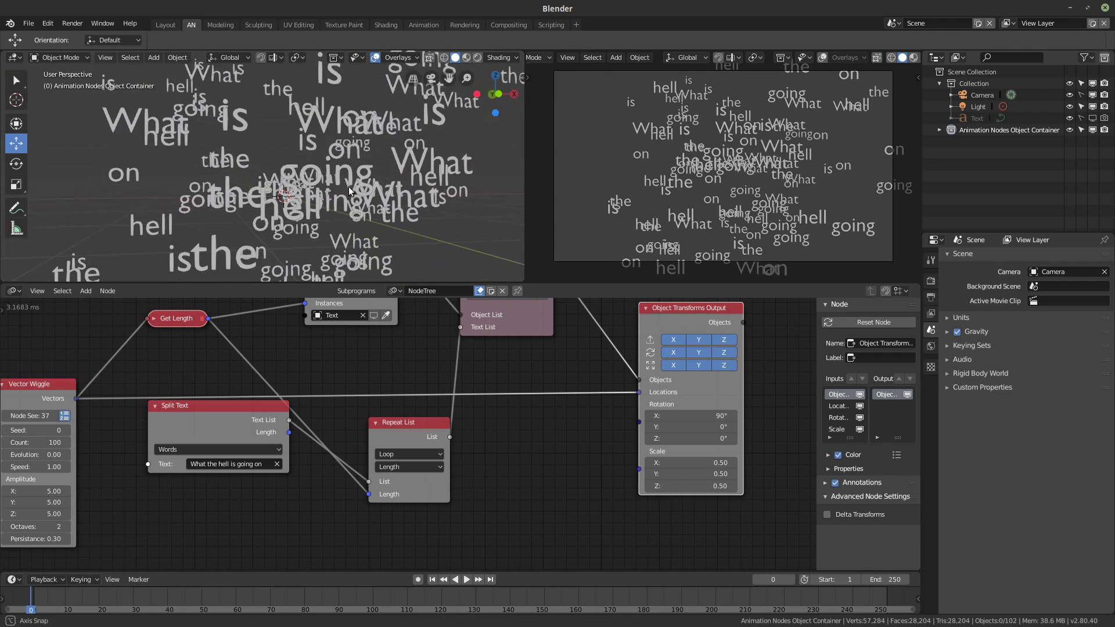
{"action": "left_click", "coordinate": [242, 465]}
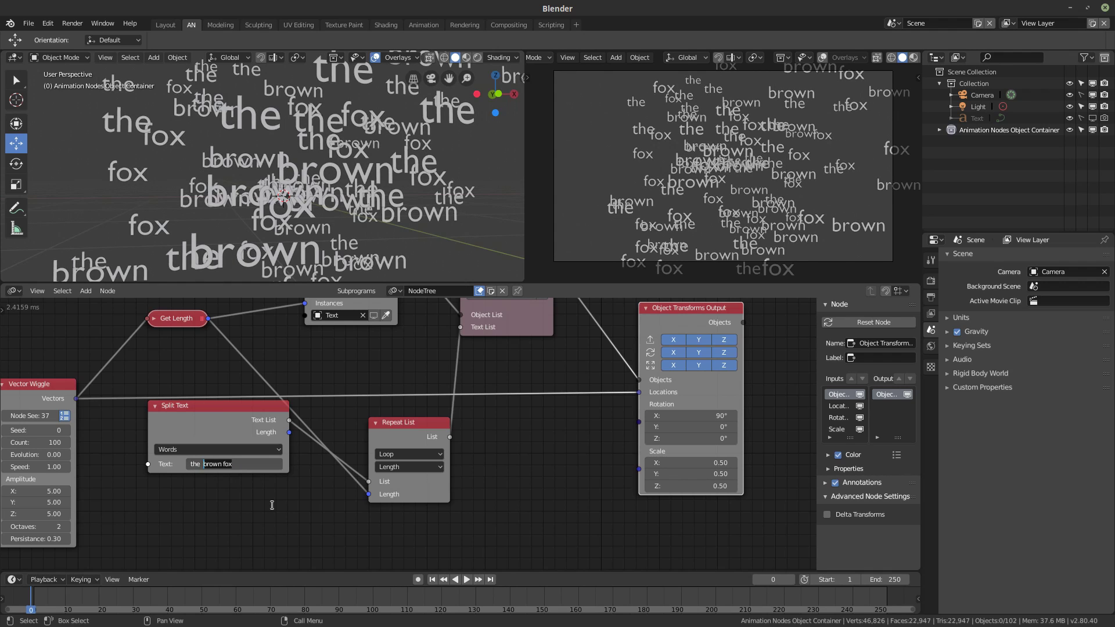
{"action": "key", "text": "BackSpace"}
{"action": "type", "text": "lza"}
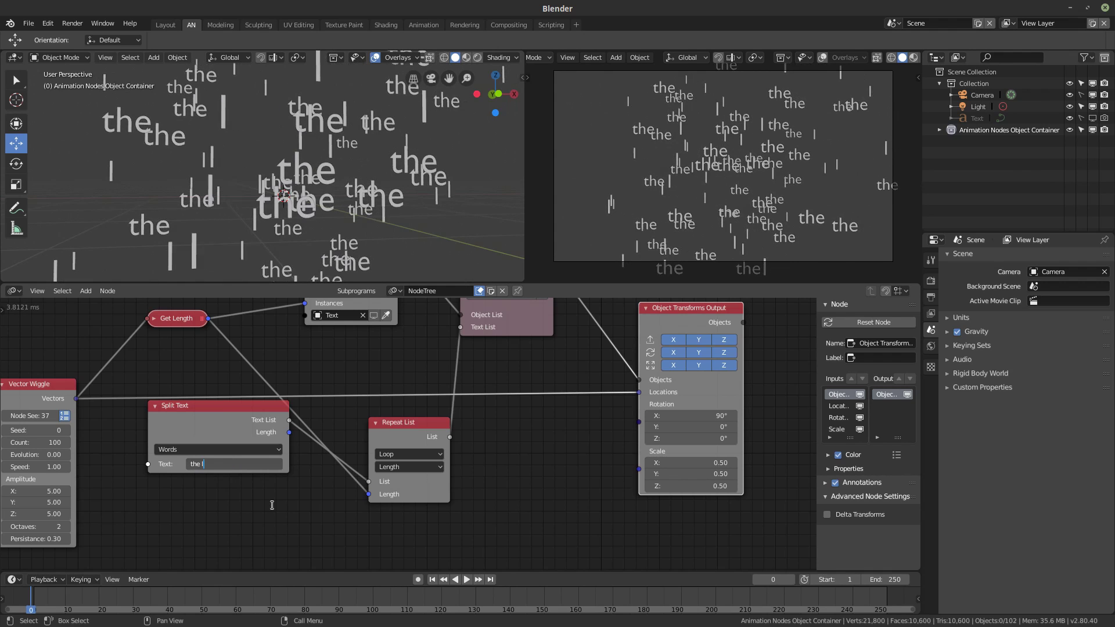
{"action": "key", "text": "BackSpace"}
{"action": "key", "text": "BackSpace"}
{"action": "type", "text": "azy"}
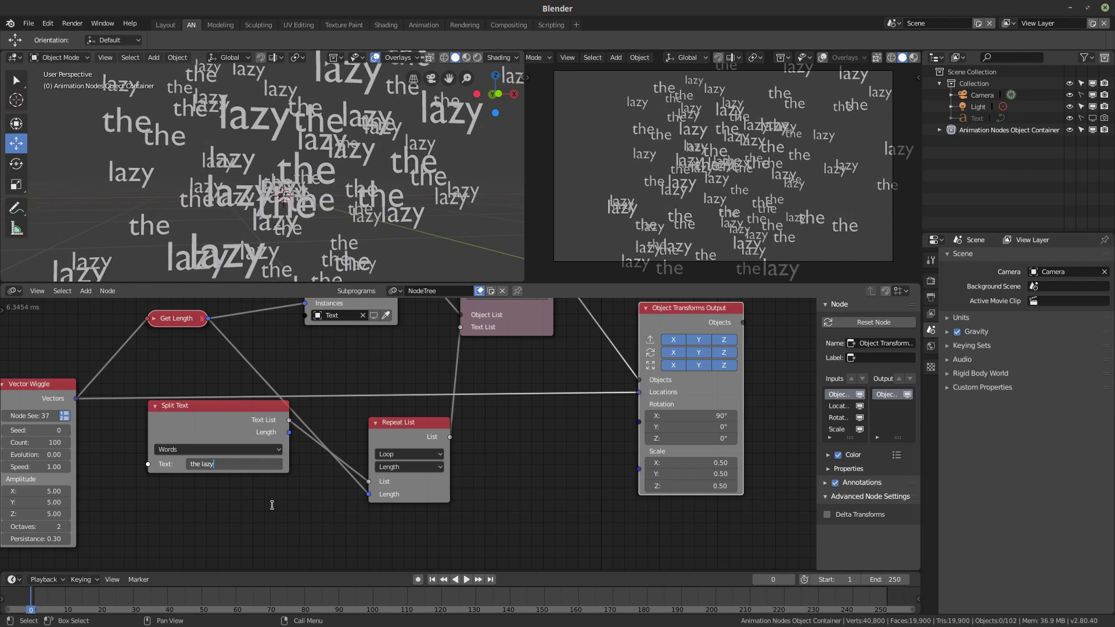
{"action": "type", "text": " fox jump"}
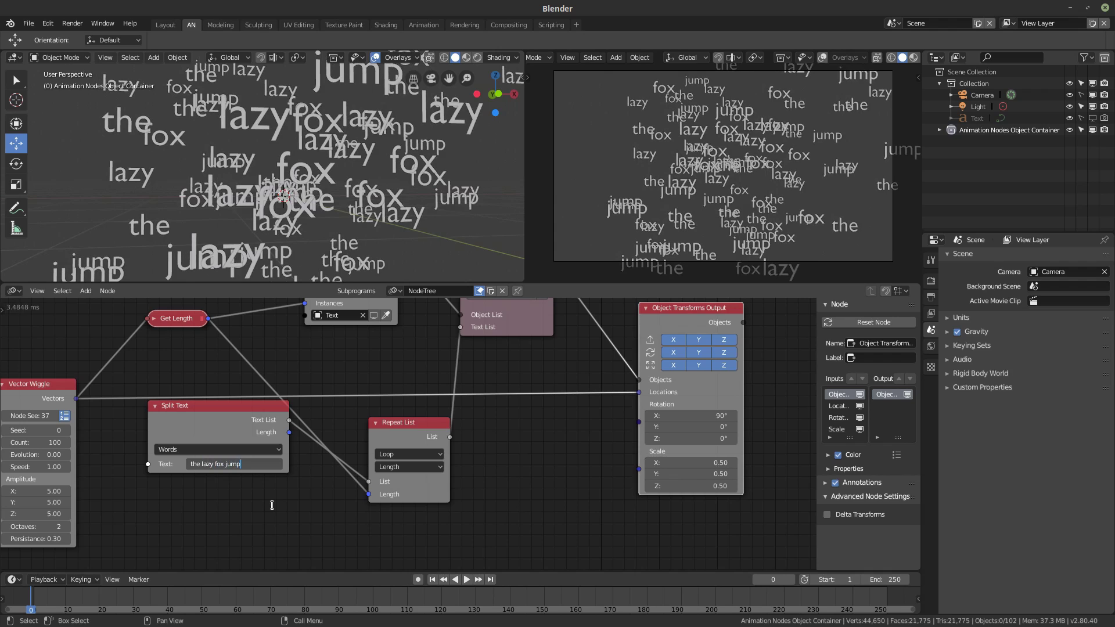
{"action": "type", "text": "s over the "}
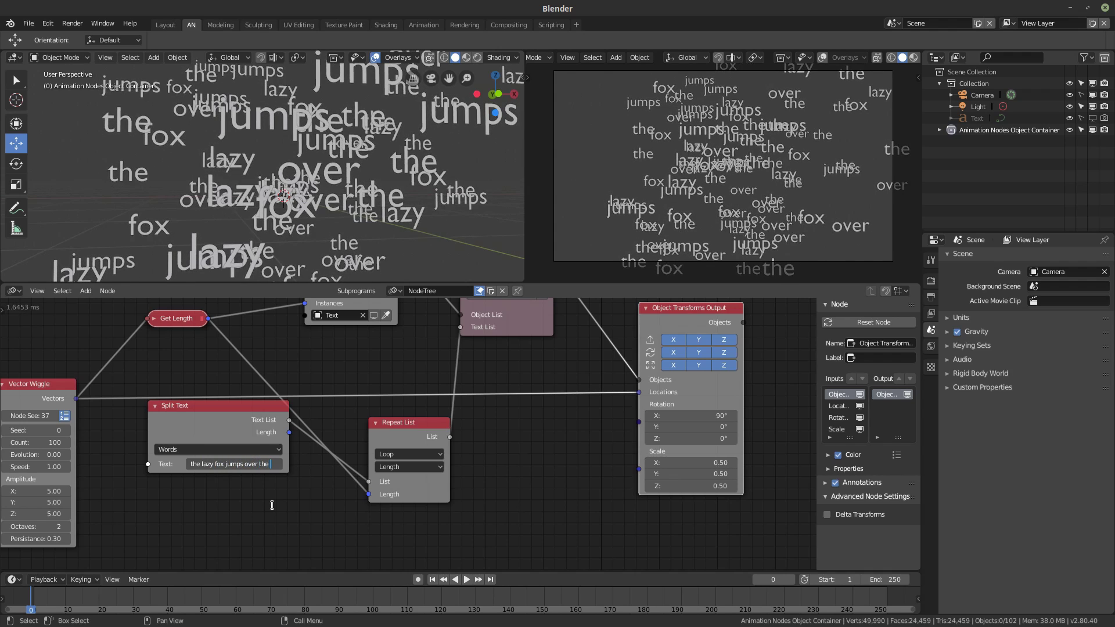
{"action": "type", "text": "lazy dog"}
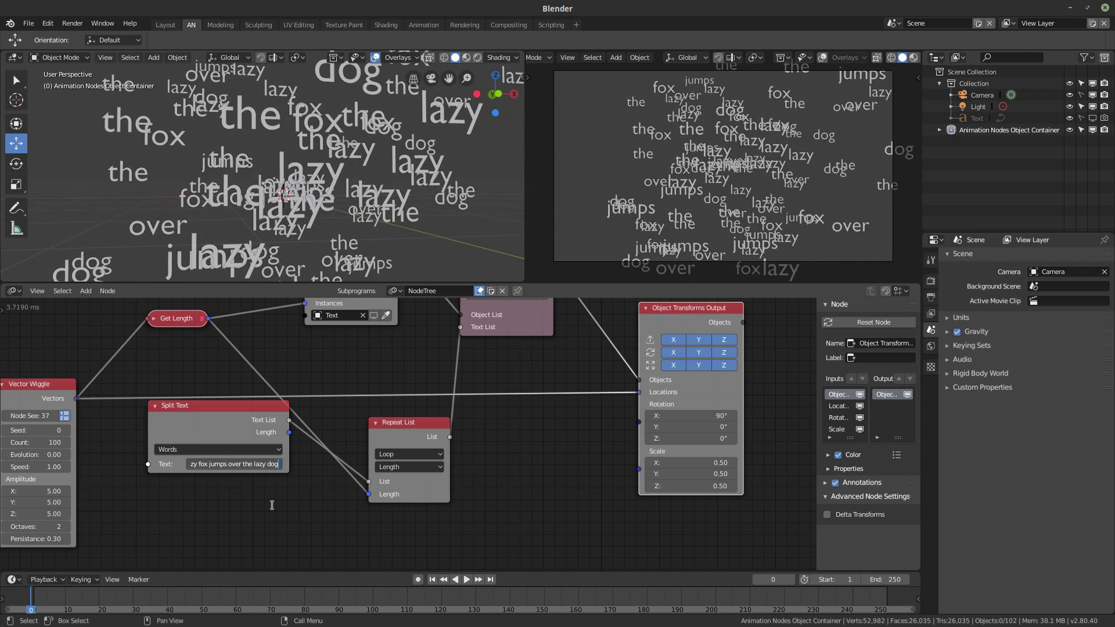
{"action": "key", "text": "Return"}
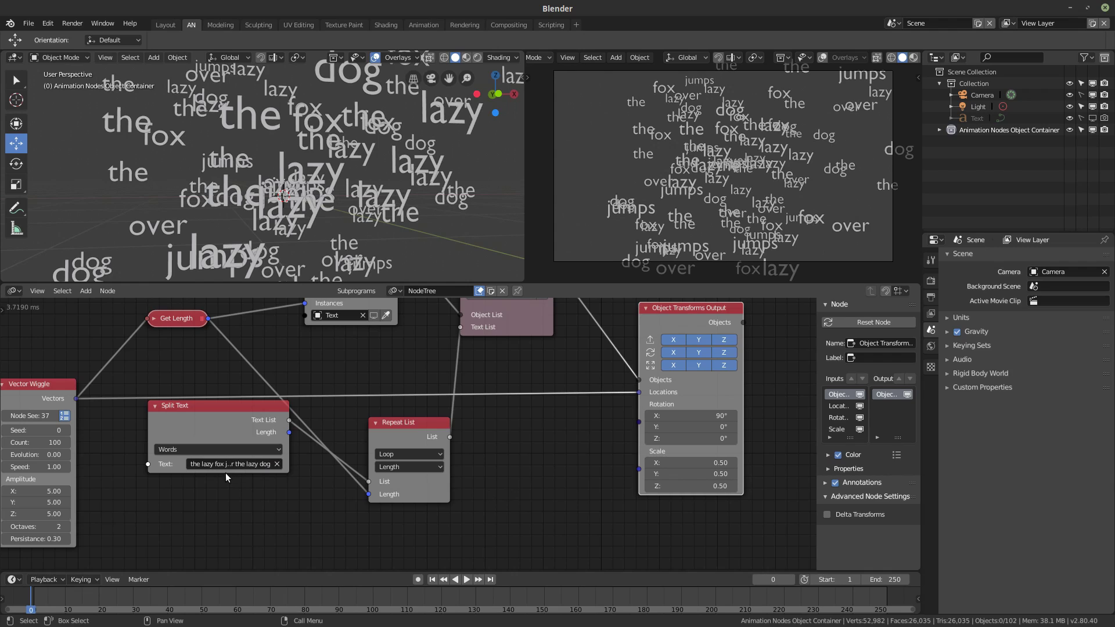
- Remove the second "lazy", before "dog", from the Split Text node's sentence
{"action": "left_click", "coordinate": [255, 464]}
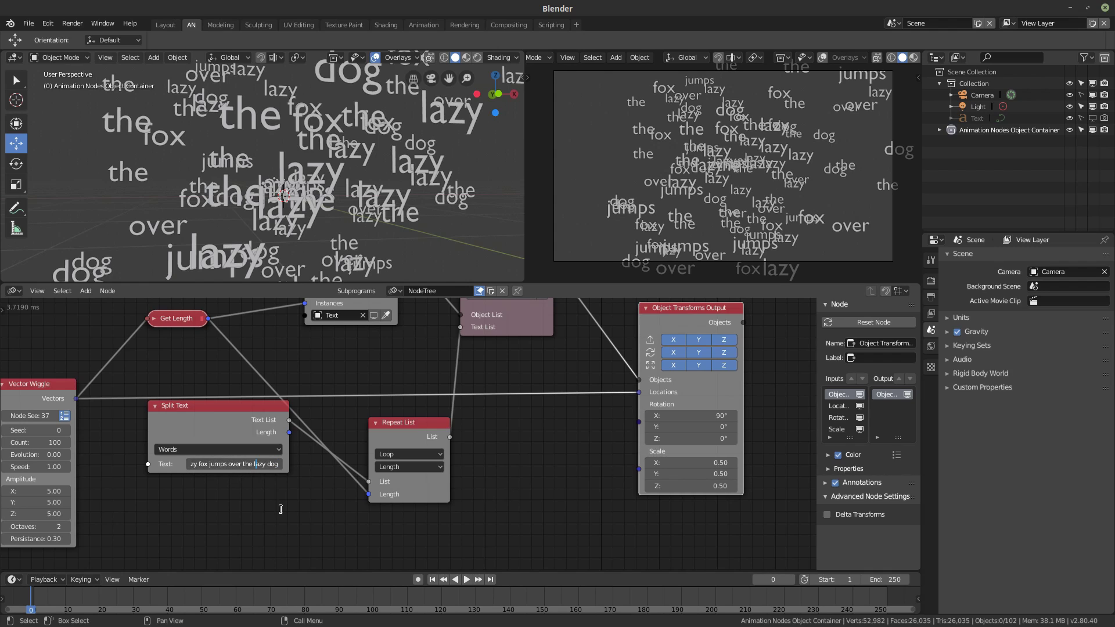
{"action": "key", "text": "shift+Left"}
{"action": "key", "text": "shift+Left"}
{"action": "key", "text": "BackSpace"}
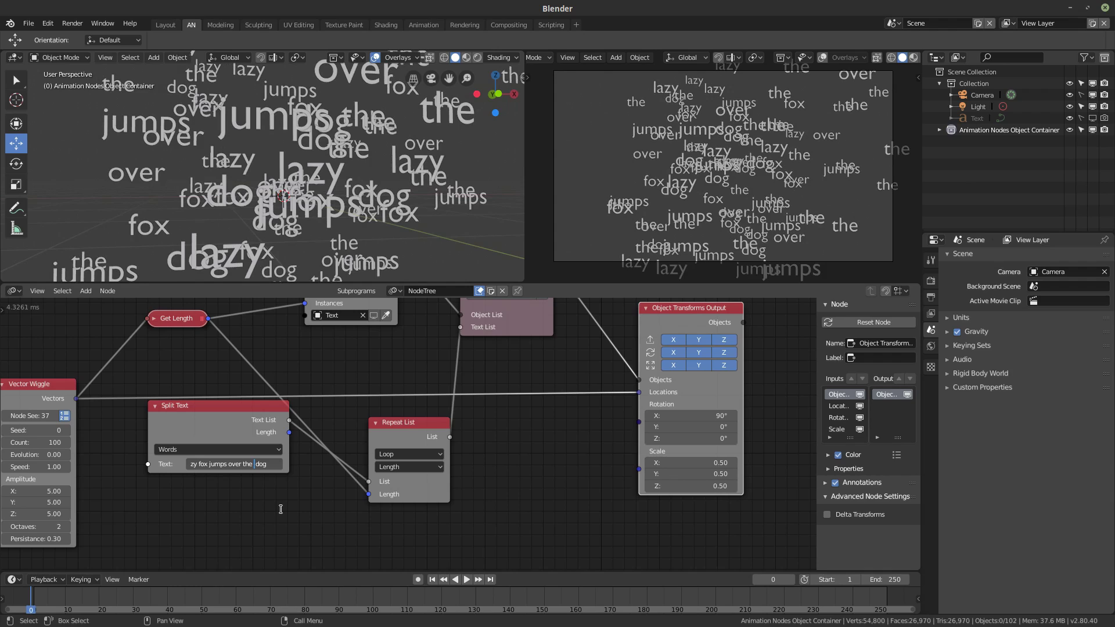
- Replace the remaining "lazy" in the Split Text node's sentence with "brown"
{"action": "key", "text": "Left"}
{"action": "key", "text": "Left"}
{"action": "key", "text": "Left"}
{"action": "key", "text": "Left"}
{"action": "key", "text": "Left"}
{"action": "key", "text": "Left"}
{"action": "key", "text": "Left"}
{"action": "key", "text": "Left"}
{"action": "key", "text": "Left"}
{"action": "key", "text": "Left"}
{"action": "key", "text": "Left"}
{"action": "key", "text": "Left"}
{"action": "key", "text": "Left"}
{"action": "key", "text": "Left"}
{"action": "key", "text": "Left"}
{"action": "key", "text": "Left"}
{"action": "key", "text": "Left"}
{"action": "key", "text": "Left"}
{"action": "key", "text": "Left"}
{"action": "key", "text": "Left"}
{"action": "key", "text": "shift+Right"}
{"action": "key", "text": "shift+Right"}
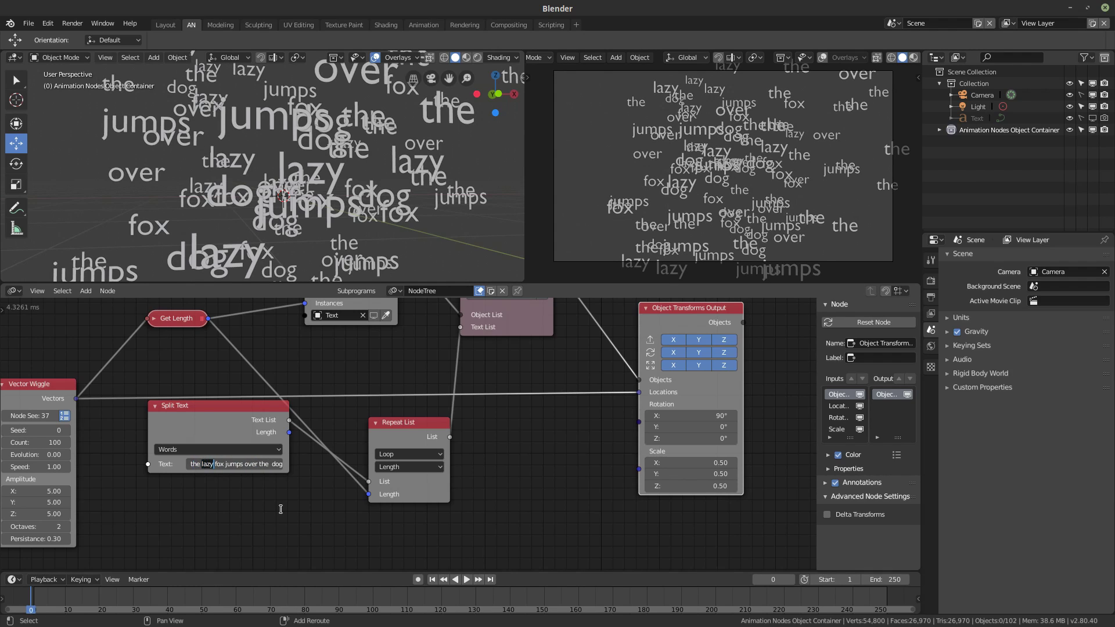
{"action": "type", "text": "brown"}
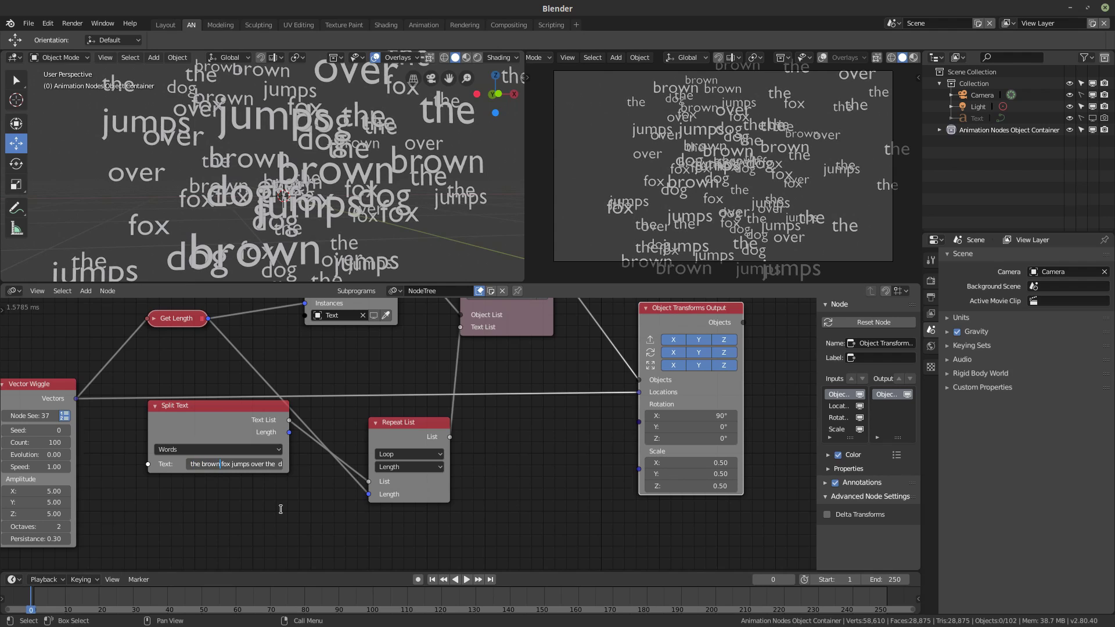
{"action": "left_click", "coordinate": [281, 509]}
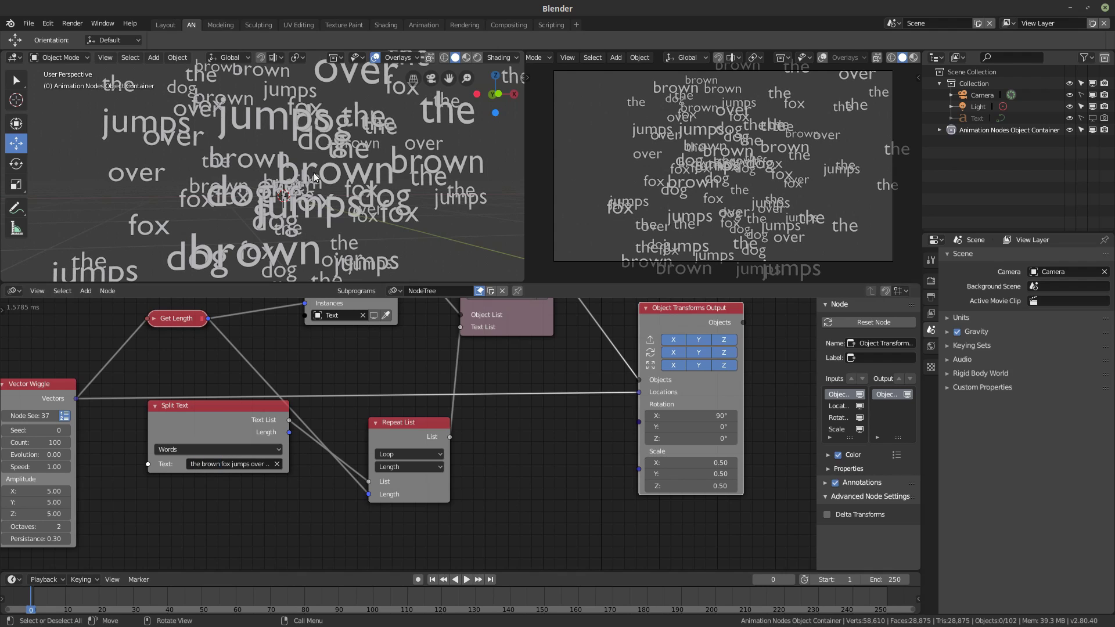
- Add a Random Number node below the Repeat List node
{"action": "scroll", "coordinate": [348, 203], "scroll_direction": "down", "scroll_amount": 3}
{"action": "middle_click_drag", "start_coordinate": [363, 203], "coordinate": [371, 231]}
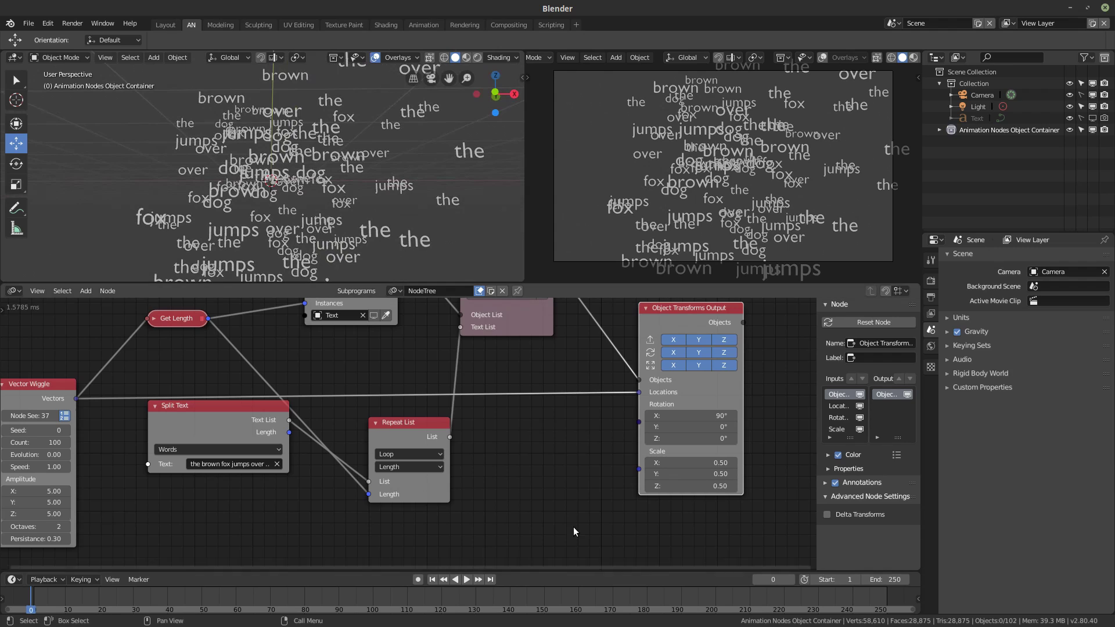
{"action": "middle_click_drag", "start_coordinate": [565, 453], "coordinate": [537, 388]}
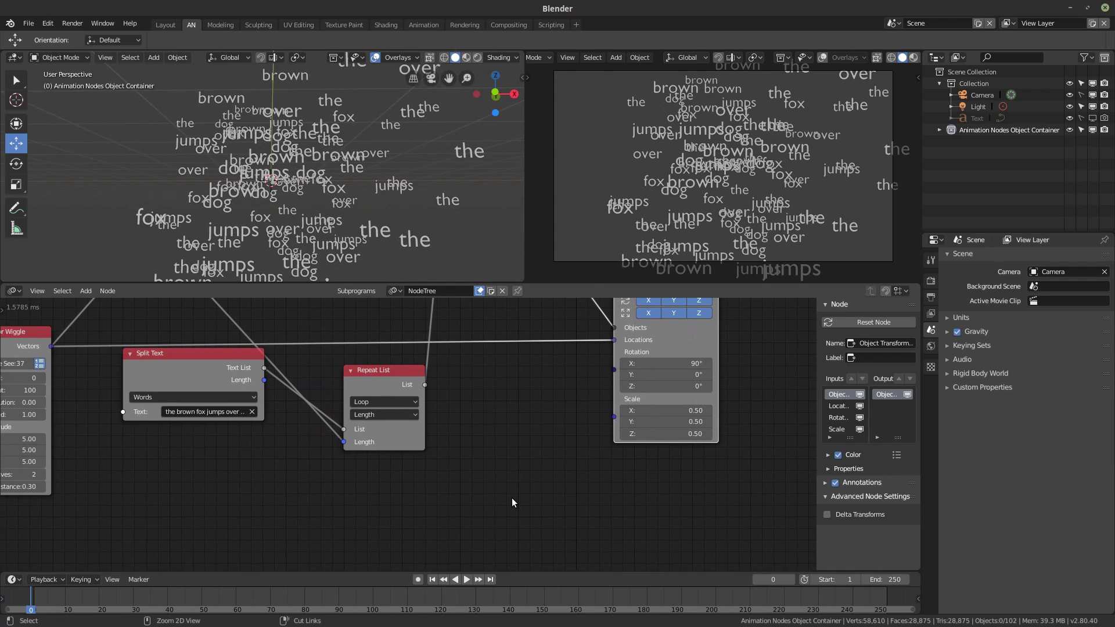
{"action": "key", "text": "ctrl+a"}
{"action": "type", "text": "random"}
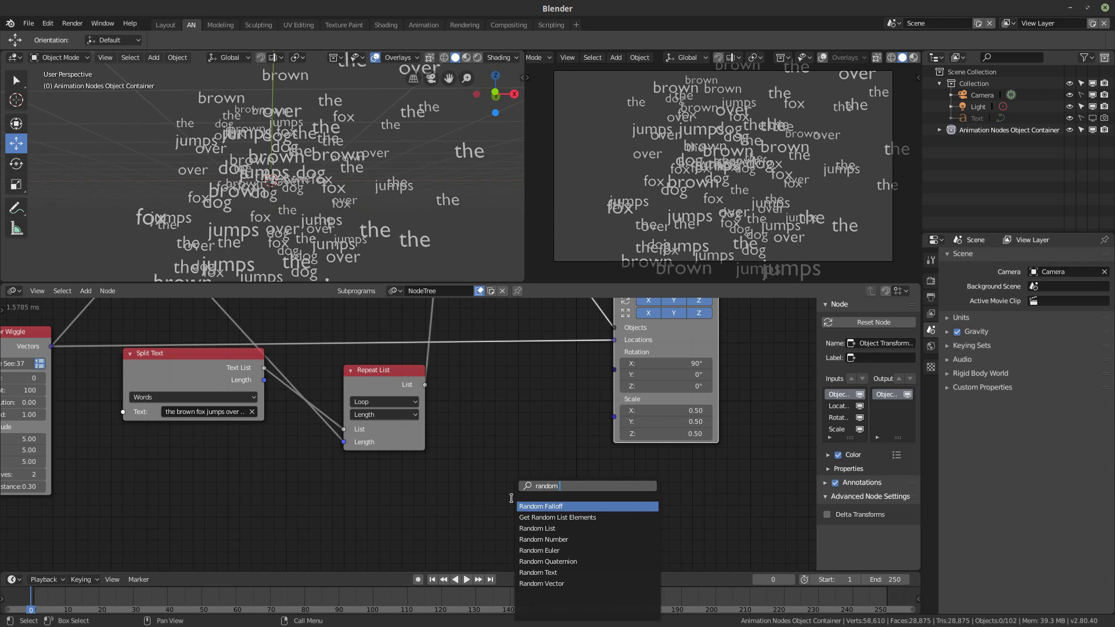
{"action": "type", "text": " num"}
{"action": "key", "text": "Return"}
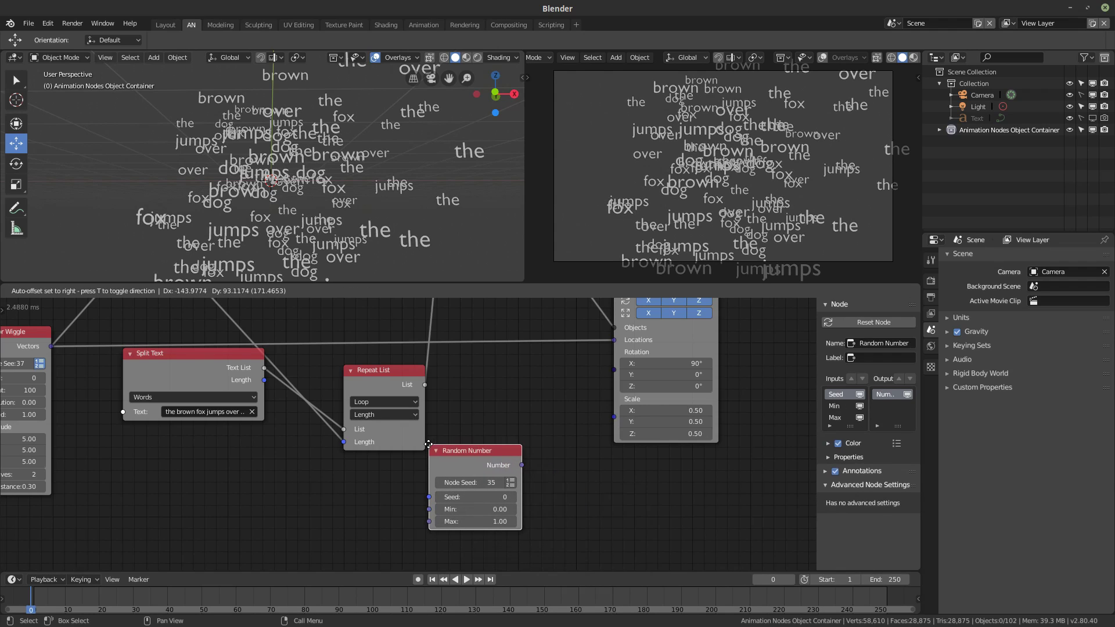
{"action": "left_click", "coordinate": [430, 447]}
- Add a Vector from Value node, feed its Vector into the Object Transforms Output's Scale, and place it between Repeat List and that output
{"action": "key", "text": "ctrl+a"}
{"action": "type", "text": "v"}
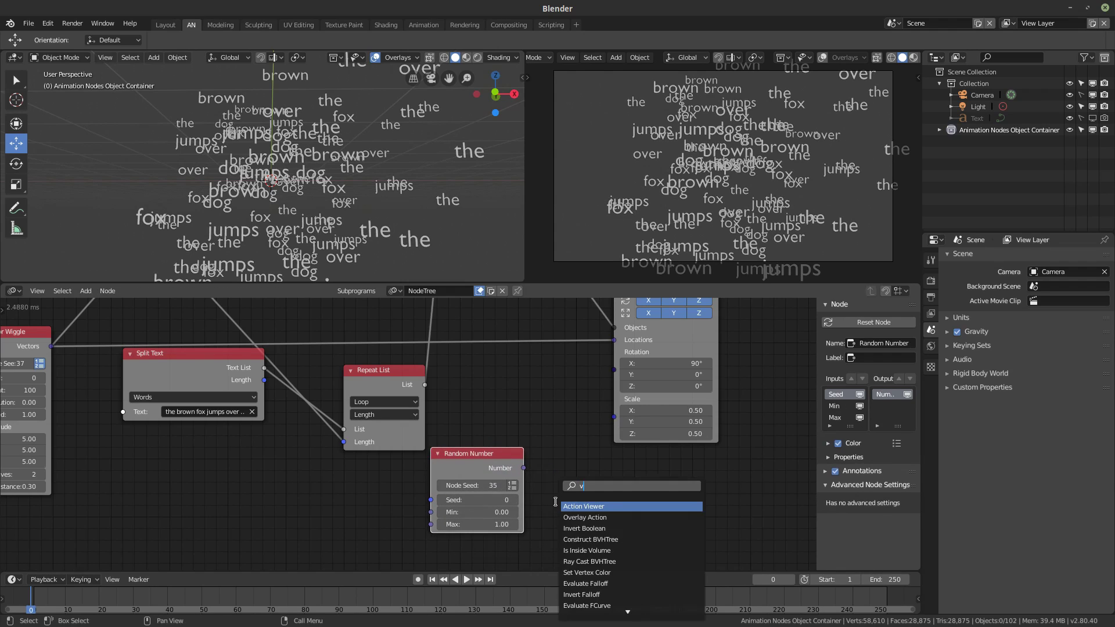
{"action": "type", "text": "ector fro"}
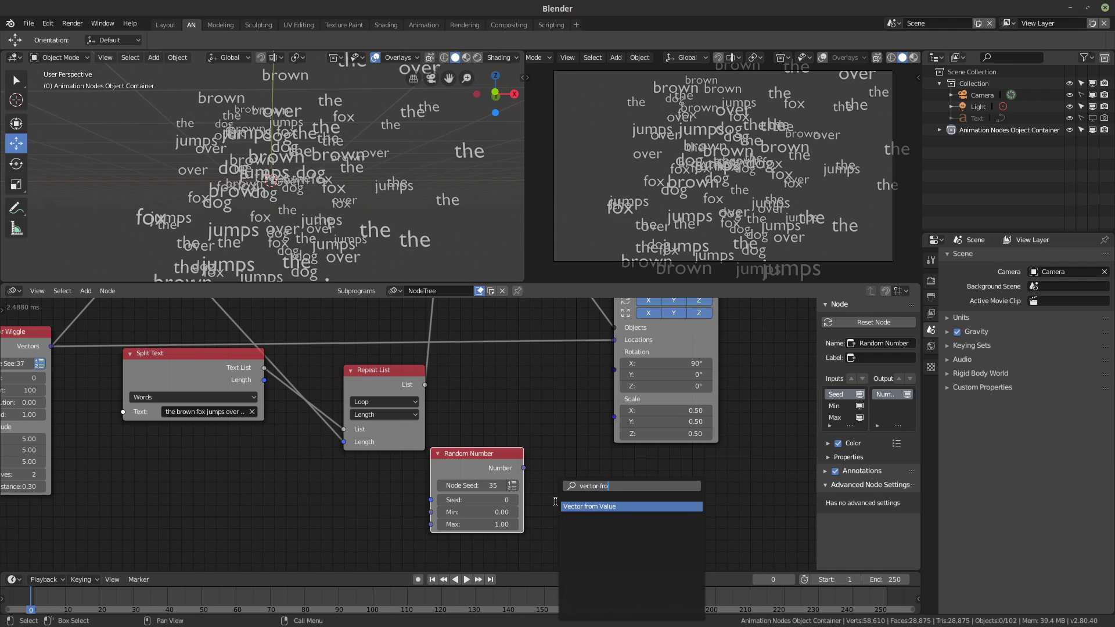
{"action": "key", "text": "Return"}
{"action": "left_click", "coordinate": [556, 473]}
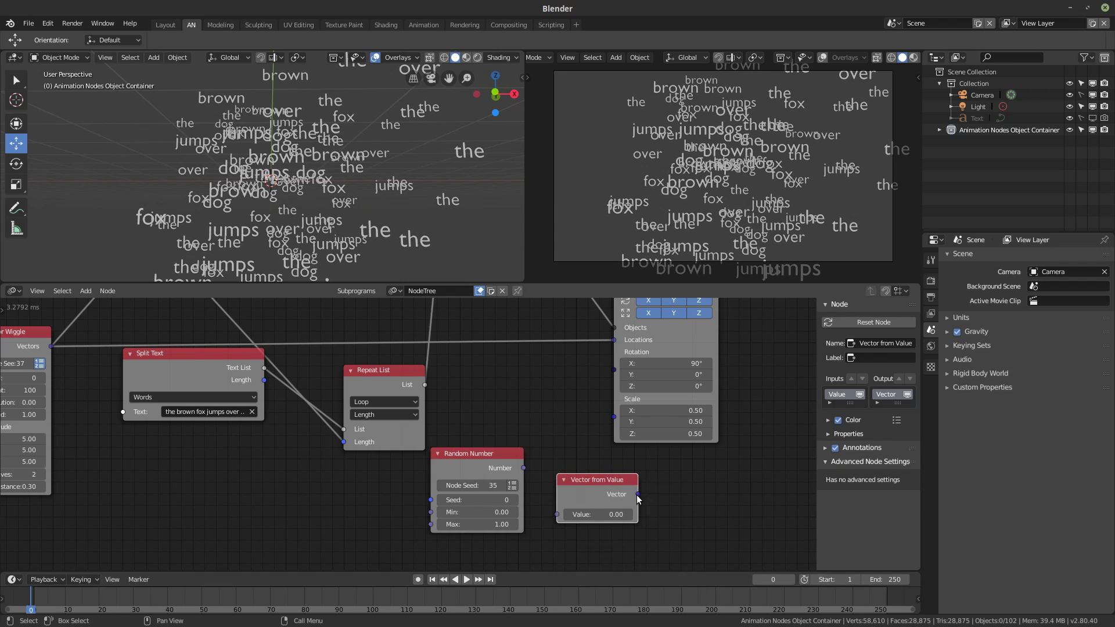
{"action": "left_click_drag", "start_coordinate": [637, 495], "coordinate": [613, 416]}
{"action": "left_click_drag", "start_coordinate": [604, 477], "coordinate": [554, 394]}
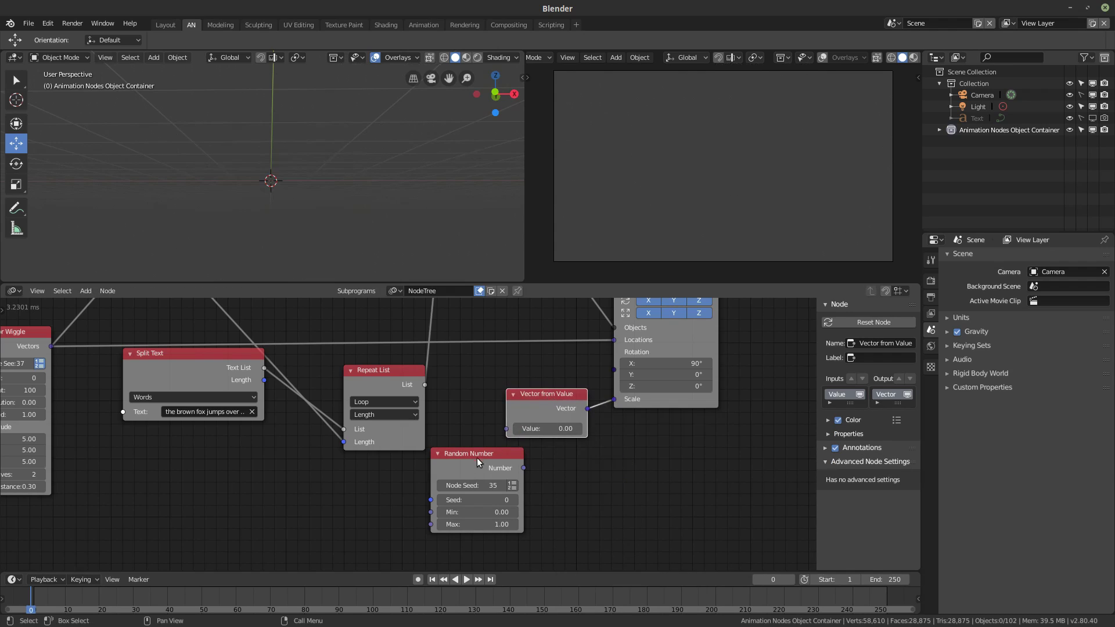
- Switch the Random Number node to list output and connect its Numbers to the Vector from Value node's input
{"action": "left_click_drag", "start_coordinate": [476, 457], "coordinate": [544, 437]}
{"action": "middle_click_drag", "start_coordinate": [432, 534], "coordinate": [532, 504]}
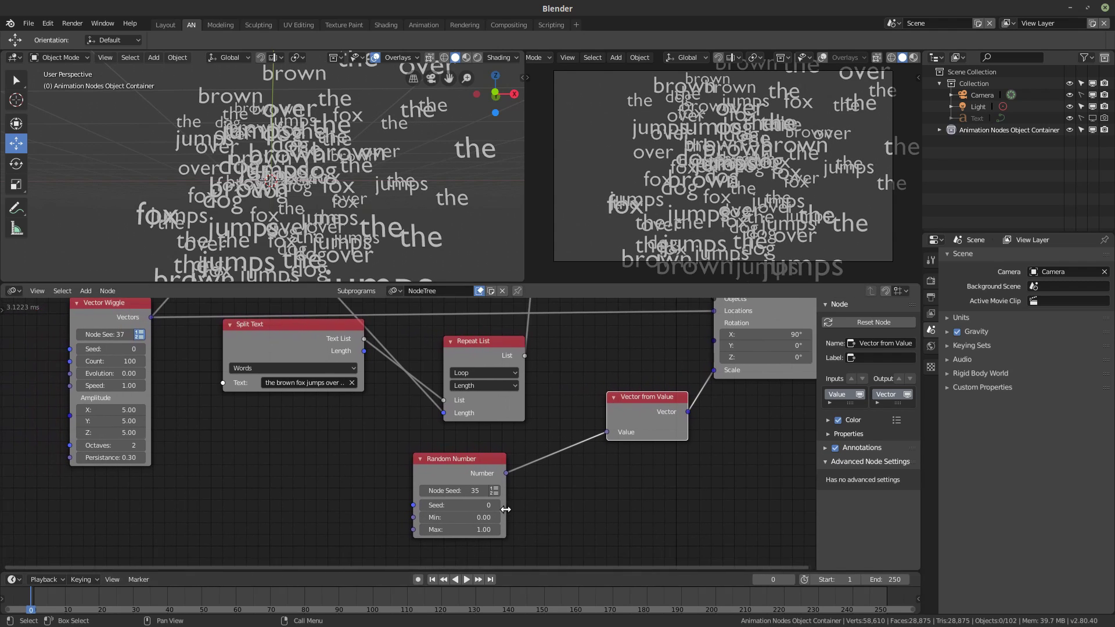
{"action": "left_click", "coordinate": [495, 490]}
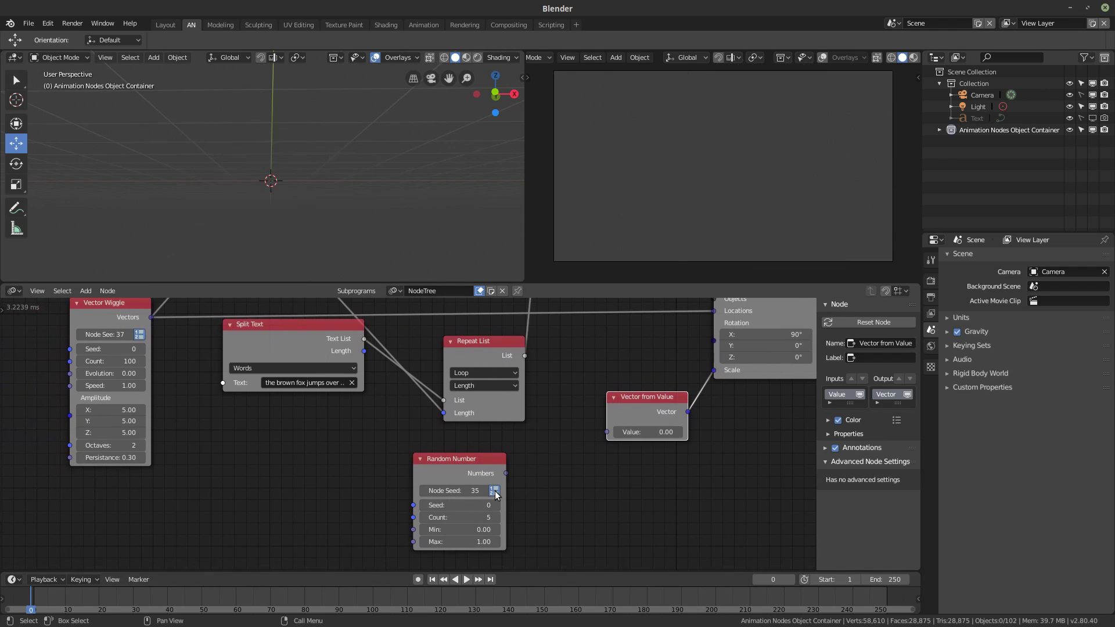
{"action": "middle_click_drag", "start_coordinate": [504, 472], "coordinate": [502, 457]}
{"action": "left_click_drag", "start_coordinate": [503, 458], "coordinate": [606, 419]}
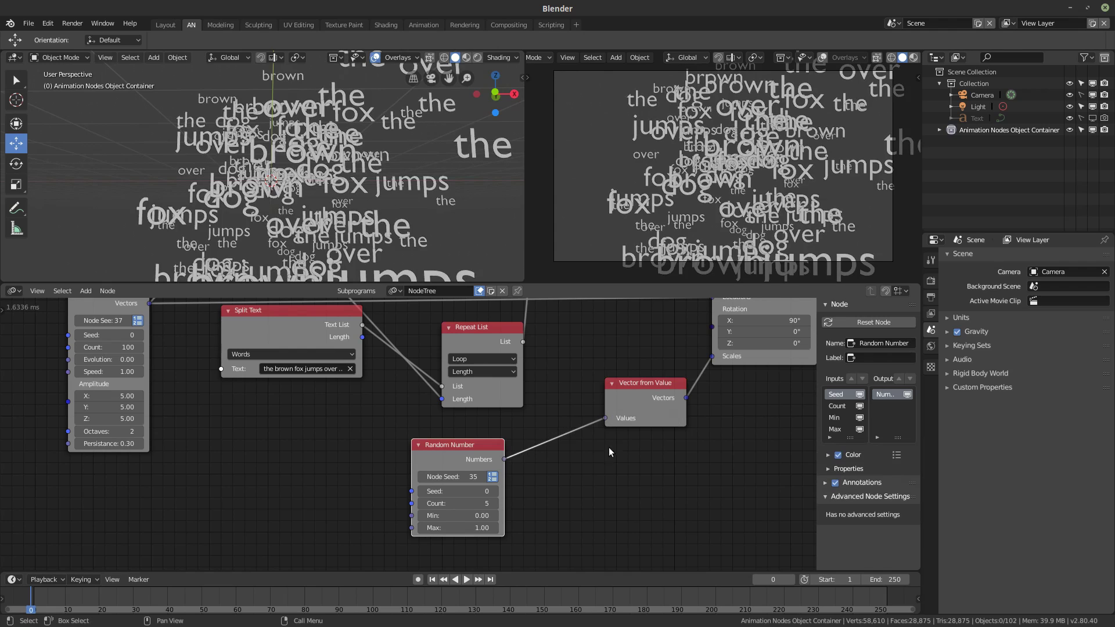
- Move the Random Number node closer to Vector from Value and connect Get Length's output to its Count input
{"action": "left_click_drag", "start_coordinate": [470, 450], "coordinate": [528, 449]}
{"action": "scroll", "coordinate": [378, 447], "scroll_direction": "down", "scroll_amount": 2}
{"action": "middle_click_drag", "start_coordinate": [368, 415], "coordinate": [335, 459]}
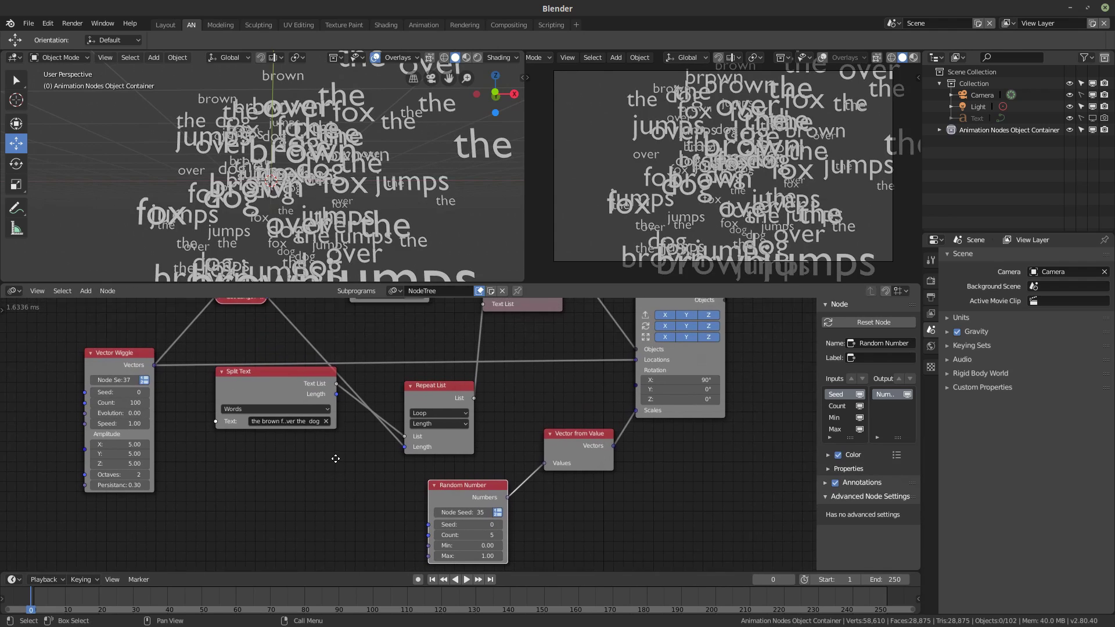
{"action": "middle_click_drag", "start_coordinate": [355, 418], "coordinate": [347, 448]}
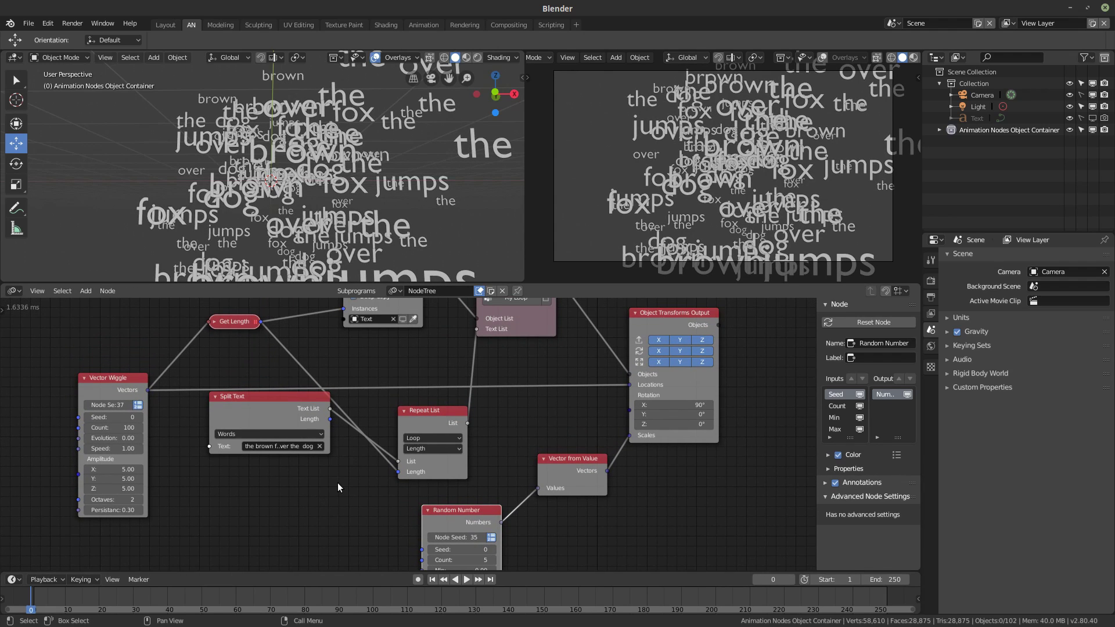
{"action": "key", "text": "ctrl+space"}
{"action": "left_click_drag", "start_coordinate": [322, 200], "coordinate": [522, 496]}
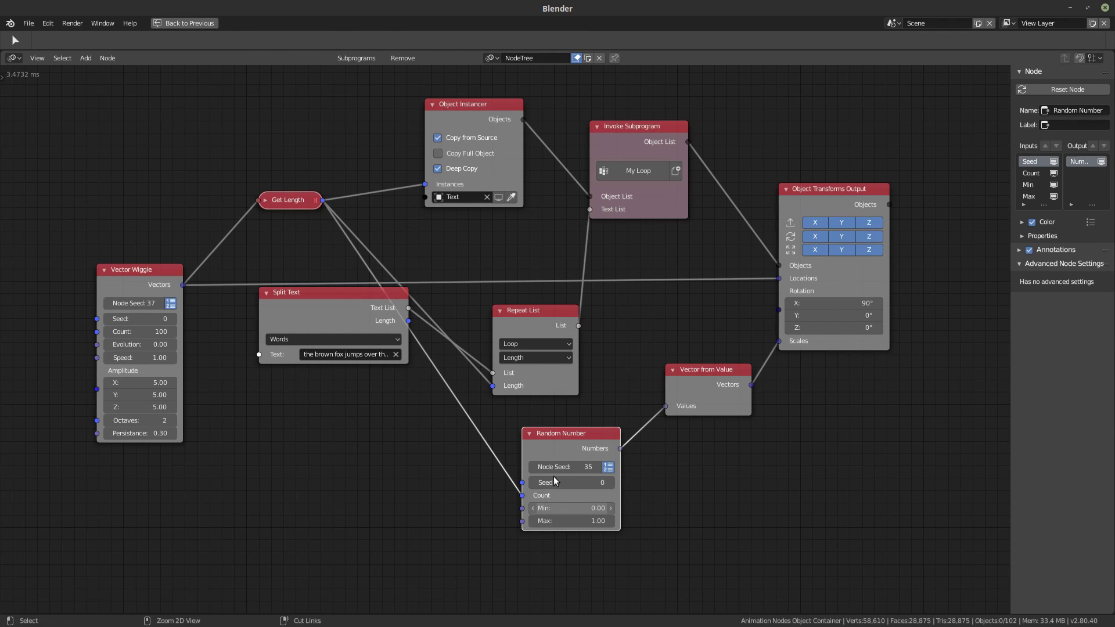
{"action": "key", "text": "ctrl+space"}
- Set the Random Number node's Min to 0.1 and Max to 0.5
{"action": "middle_click_drag", "start_coordinate": [500, 422], "coordinate": [485, 349]}
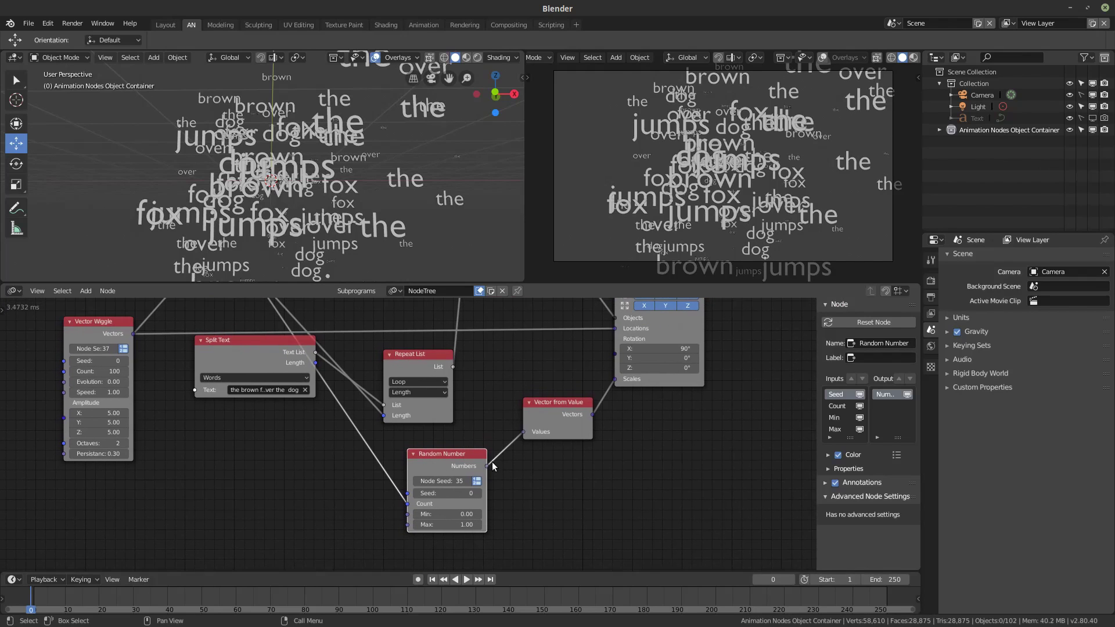
{"action": "middle_click_drag", "start_coordinate": [507, 514], "coordinate": [518, 431]}
{"action": "scroll", "coordinate": [529, 445], "scroll_direction": "up", "scroll_amount": 4}
{"action": "scroll", "coordinate": [523, 433], "scroll_direction": "up", "scroll_amount": 1}
{"action": "left_click", "coordinate": [428, 455]}
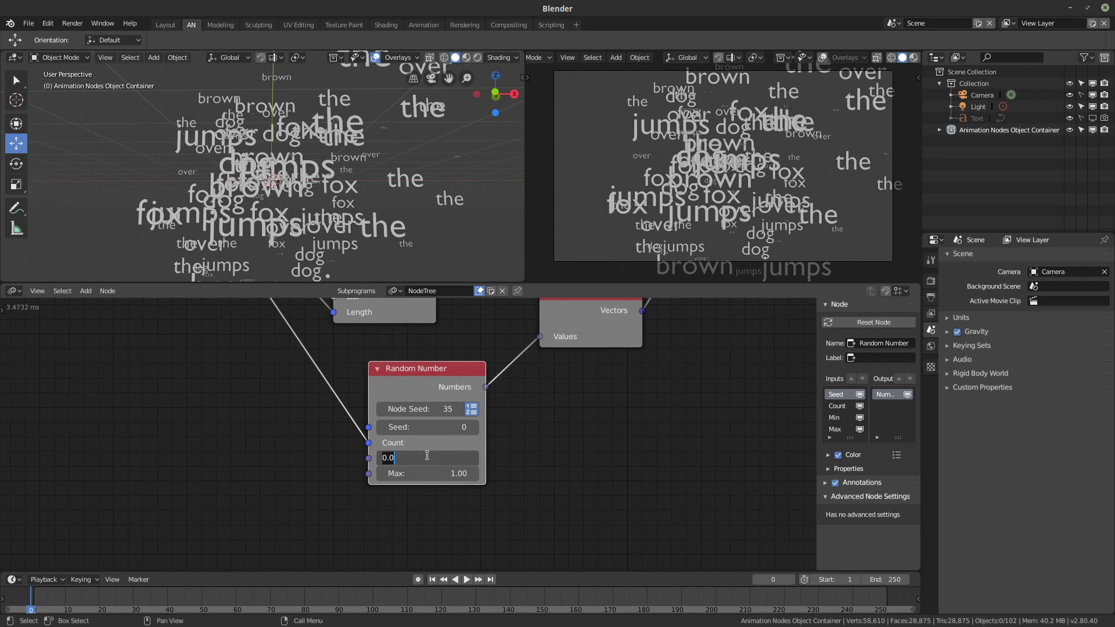
{"action": "type", "text": ".1"}
{"action": "key", "text": "Tab"}
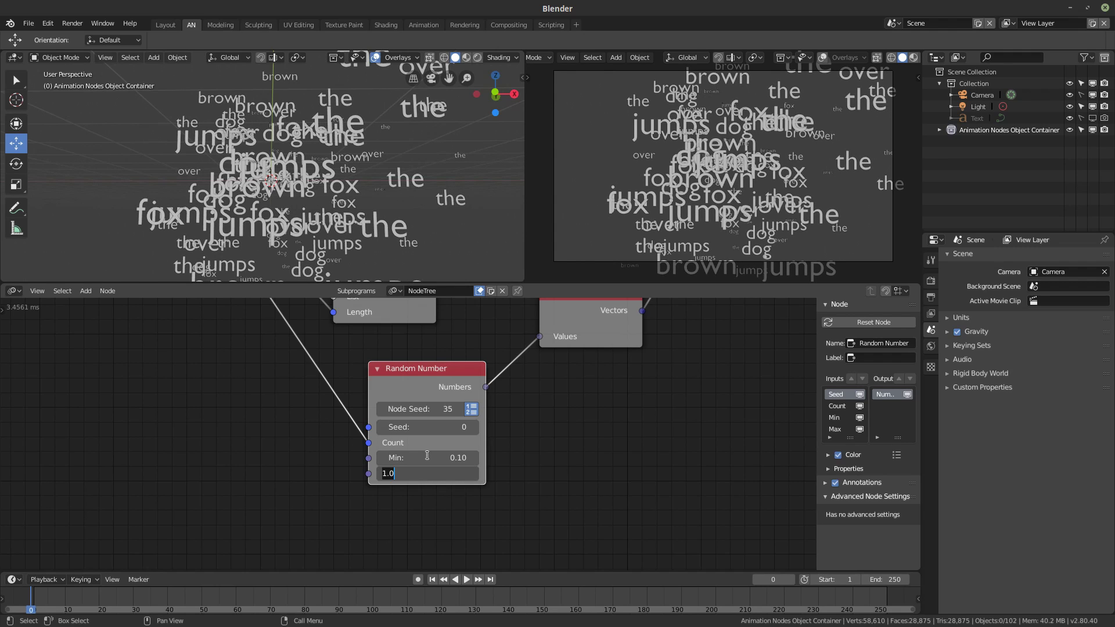
{"action": "type", "text": ".5"}
{"action": "key", "text": "Return"}
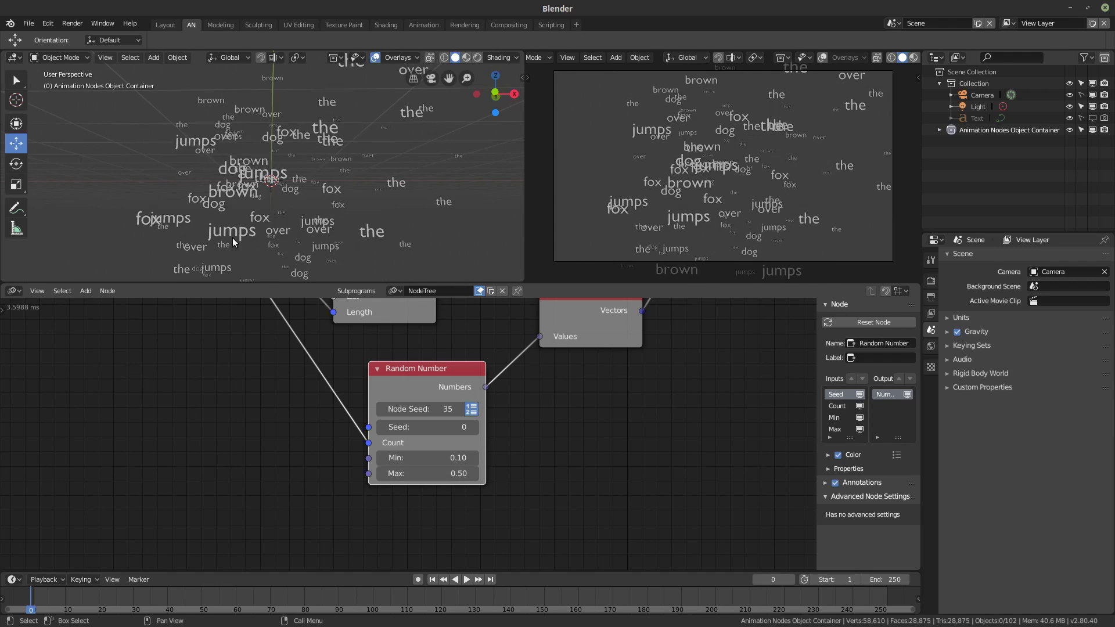
- Examine the randomly scaled words in the 3D view, the My Loop subprogram and the main node chain
{"action": "mouse_move", "coordinate": [350, 168]}
{"action": "middle_mouse_down"}
{"action": "mouse_move", "coordinate": [339, 183]}
{"action": "mouse_move", "coordinate": [344, 153]}
{"action": "mouse_move", "coordinate": [352, 175]}
{"action": "middle_mouse_up"}
{"action": "scroll", "coordinate": [565, 387], "scroll_direction": "down", "scroll_amount": 3}
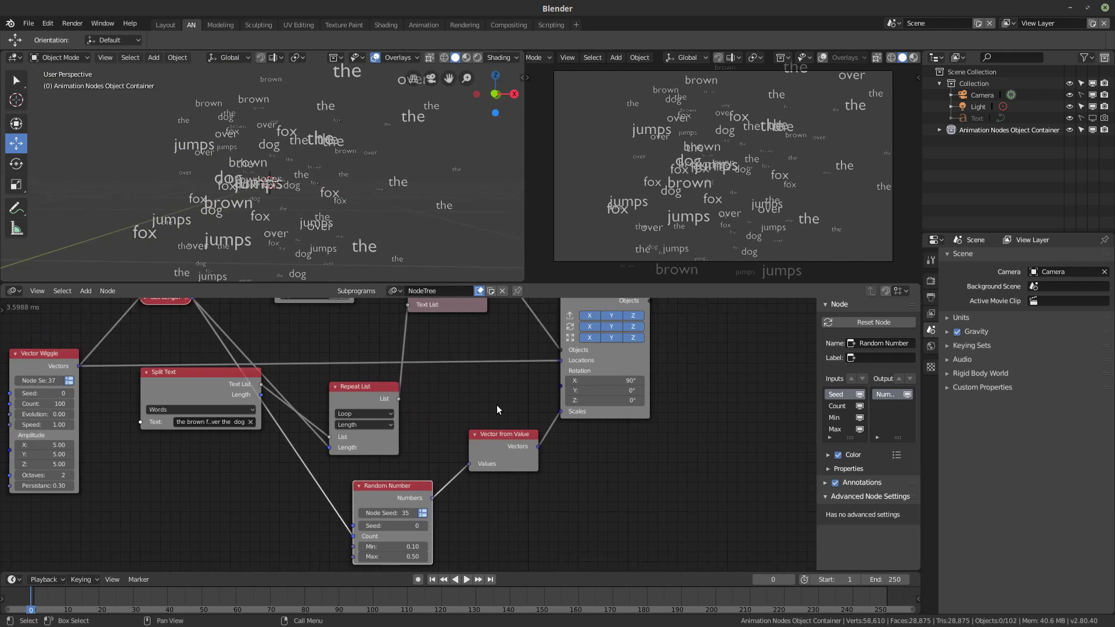
{"action": "scroll", "coordinate": [497, 410], "scroll_direction": "down", "scroll_amount": 2}
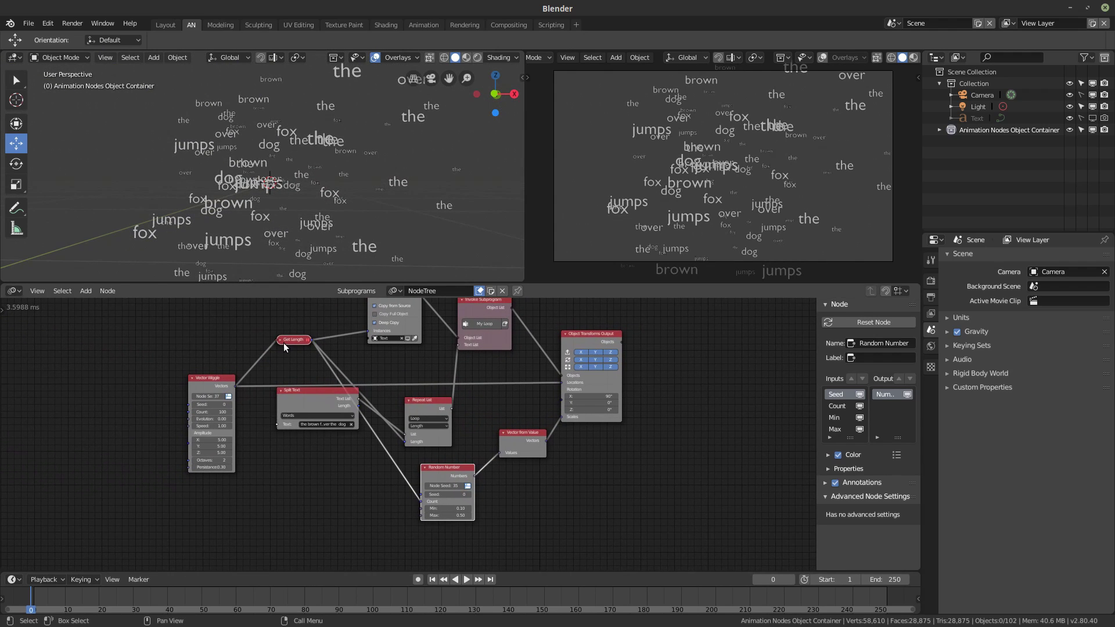
{"action": "middle_click_drag", "start_coordinate": [495, 398], "coordinate": [503, 535]}
{"action": "scroll", "coordinate": [523, 367], "scroll_direction": "up", "scroll_amount": 2}
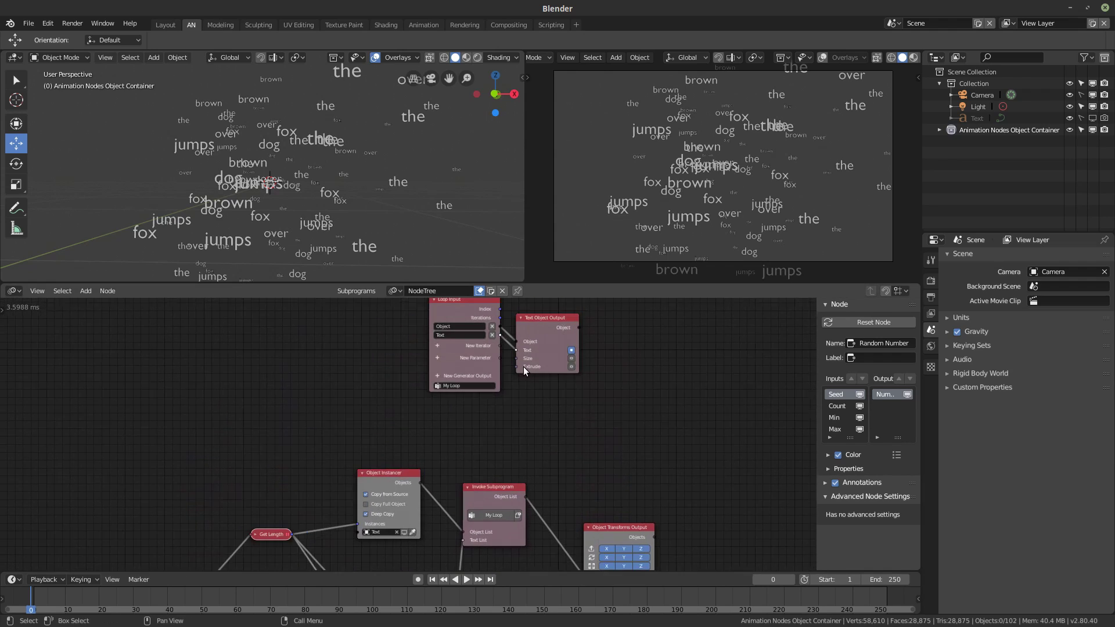
{"action": "scroll", "coordinate": [524, 367], "scroll_direction": "up", "scroll_amount": 3}
{"action": "middle_click_drag", "start_coordinate": [497, 399], "coordinate": [383, 486]}
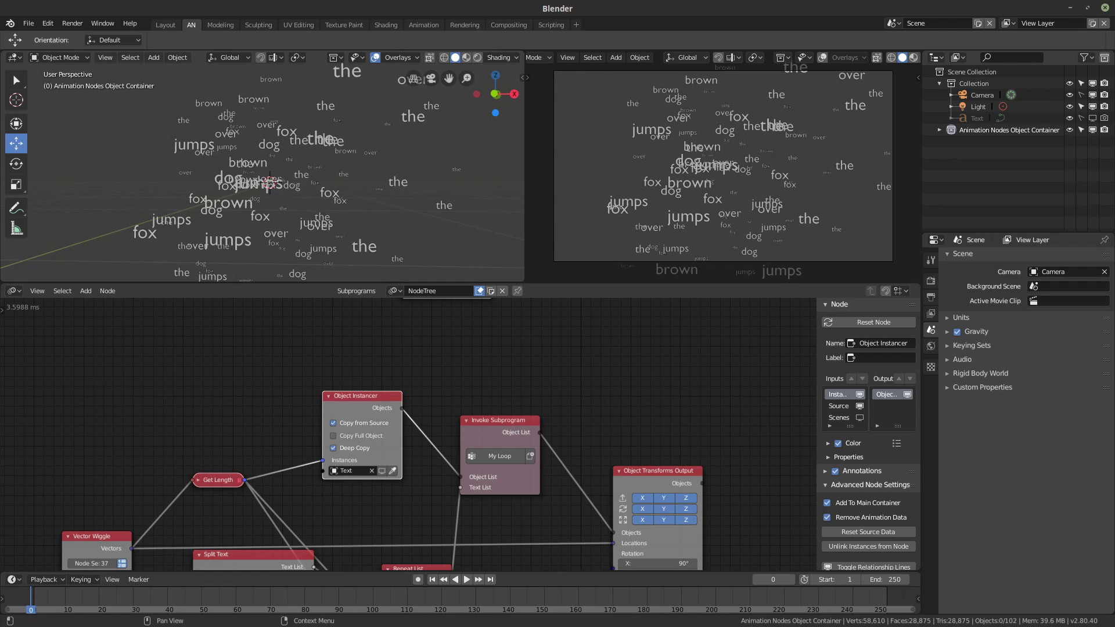
- Move the Vector Wiggle node lower and farther from the Split Text node to free up space
{"action": "middle_click_drag", "start_coordinate": [568, 410], "coordinate": [618, 468]}
{"action": "middle_click_drag", "start_coordinate": [537, 450], "coordinate": [521, 350]}
{"action": "middle_click_drag", "start_coordinate": [366, 464], "coordinate": [383, 525]}
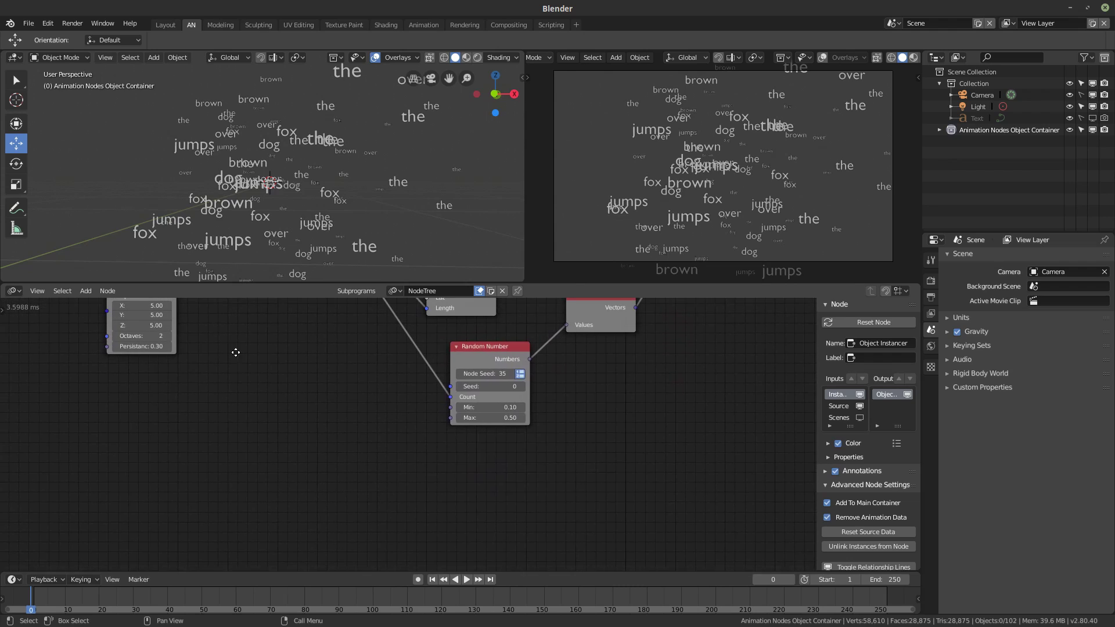
{"action": "middle_click_drag", "start_coordinate": [234, 352], "coordinate": [340, 426]}
{"action": "left_click_drag", "start_coordinate": [237, 312], "coordinate": [176, 398]}
- Add a Find Close Points node below the chain and connect Vector Wiggle's Vectors output to its Points input
{"action": "left_click", "coordinate": [85, 291]}
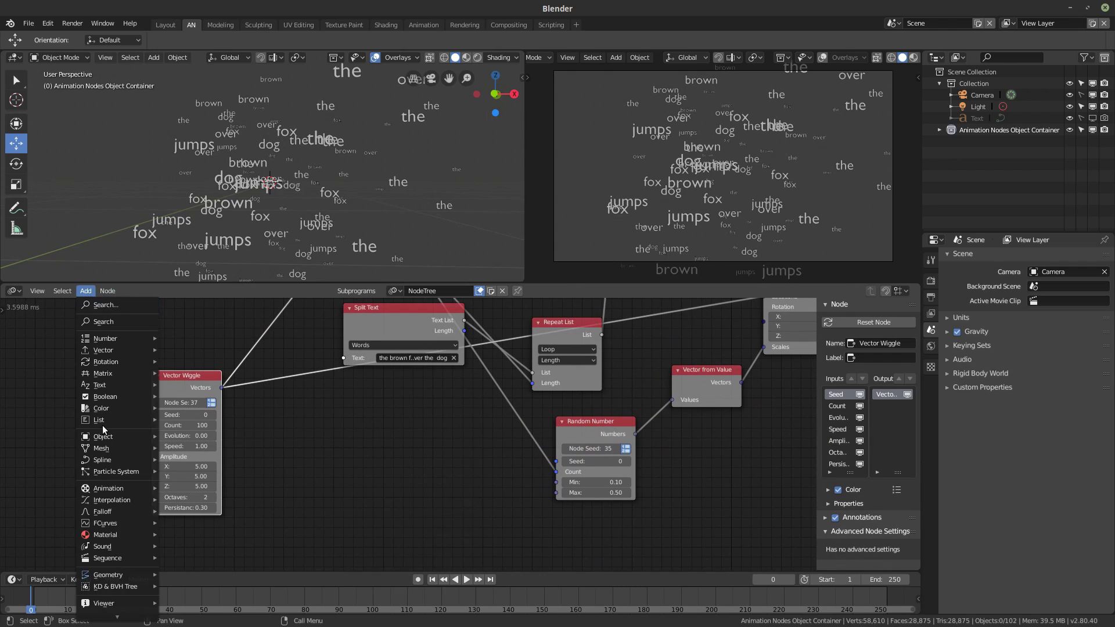
{"action": "mouse_move", "coordinate": [126, 448]}
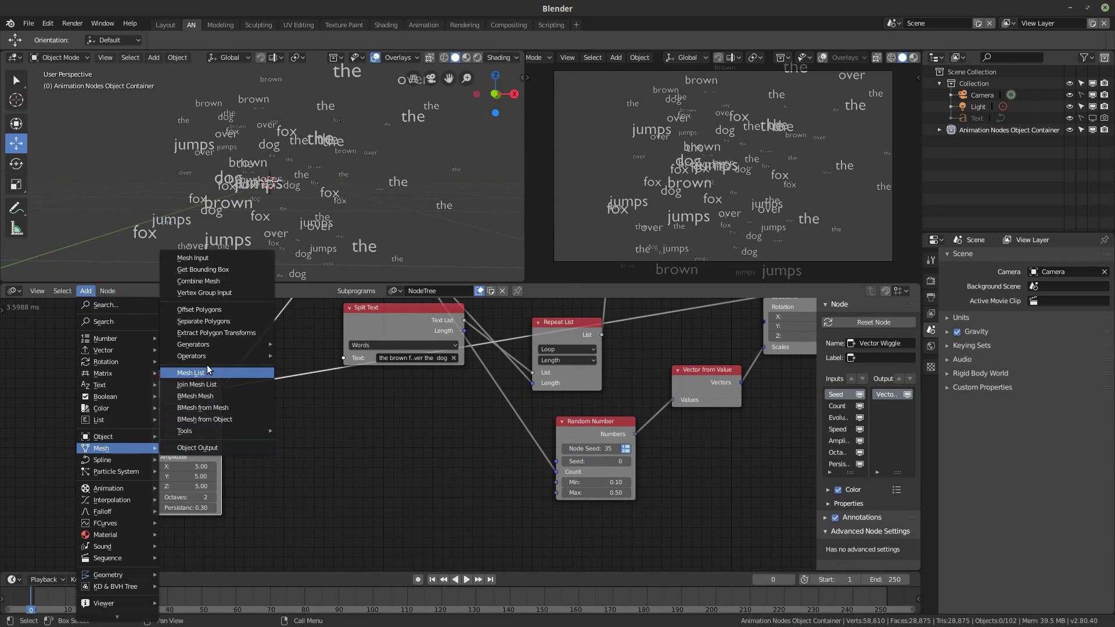
{"action": "mouse_move", "coordinate": [207, 356]}
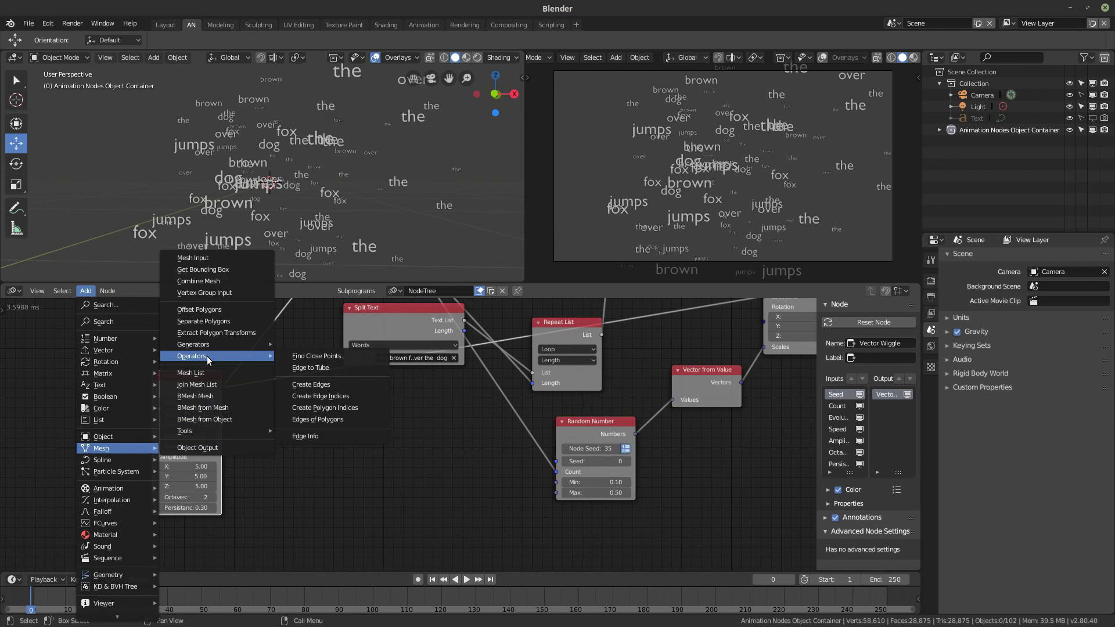
{"action": "left_click", "coordinate": [332, 357]}
{"action": "left_click_drag", "start_coordinate": [221, 387], "coordinate": [317, 532]}
{"action": "middle_click_drag", "start_coordinate": [374, 489], "coordinate": [369, 416]}
{"action": "left_click_drag", "start_coordinate": [354, 418], "coordinate": [357, 490]}
- Add an Edge to Tube mesh operator node beside Find Close Points
{"action": "middle_click_drag", "start_coordinate": [460, 471], "coordinate": [443, 391]}
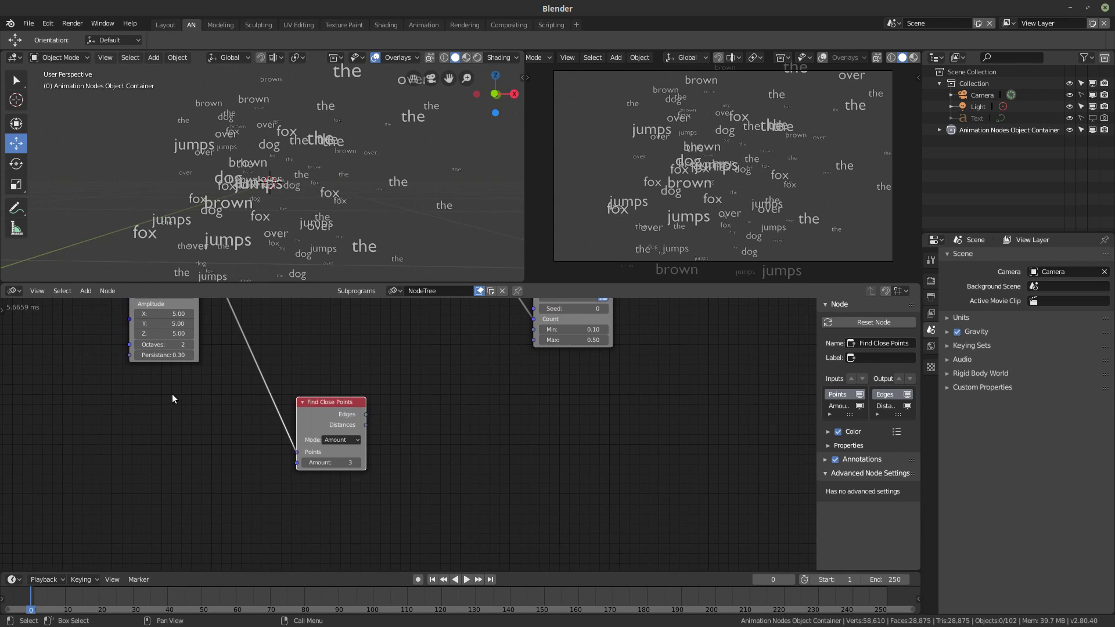
{"action": "left_click", "coordinate": [86, 290]}
{"action": "mouse_move", "coordinate": [117, 396]}
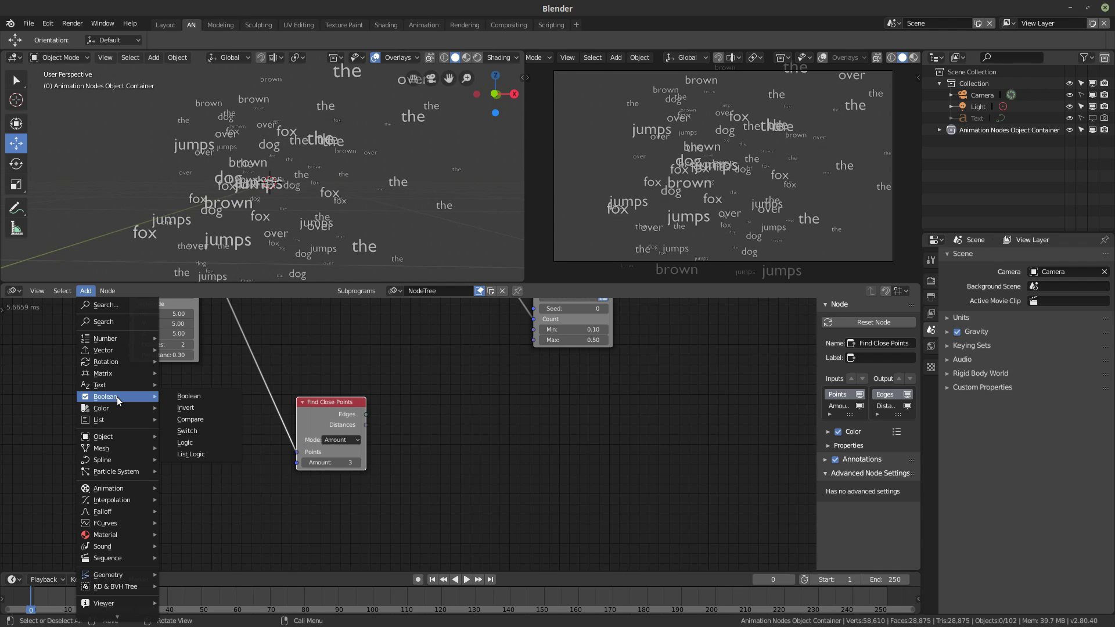
{"action": "mouse_move", "coordinate": [117, 448]}
{"action": "mouse_move", "coordinate": [227, 429]}
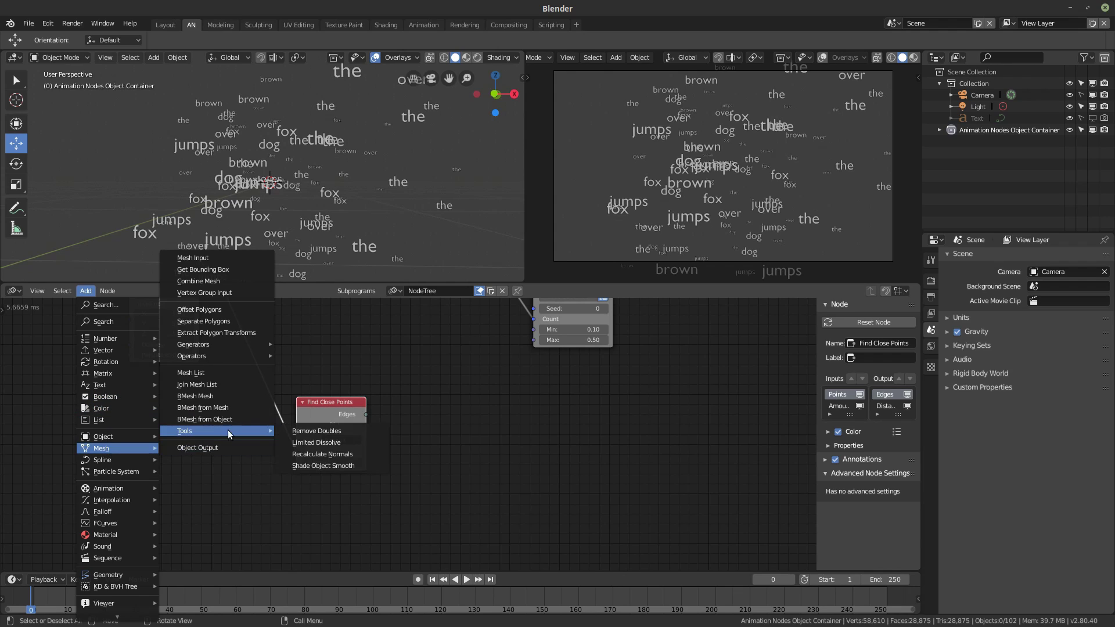
{"action": "mouse_move", "coordinate": [200, 355]}
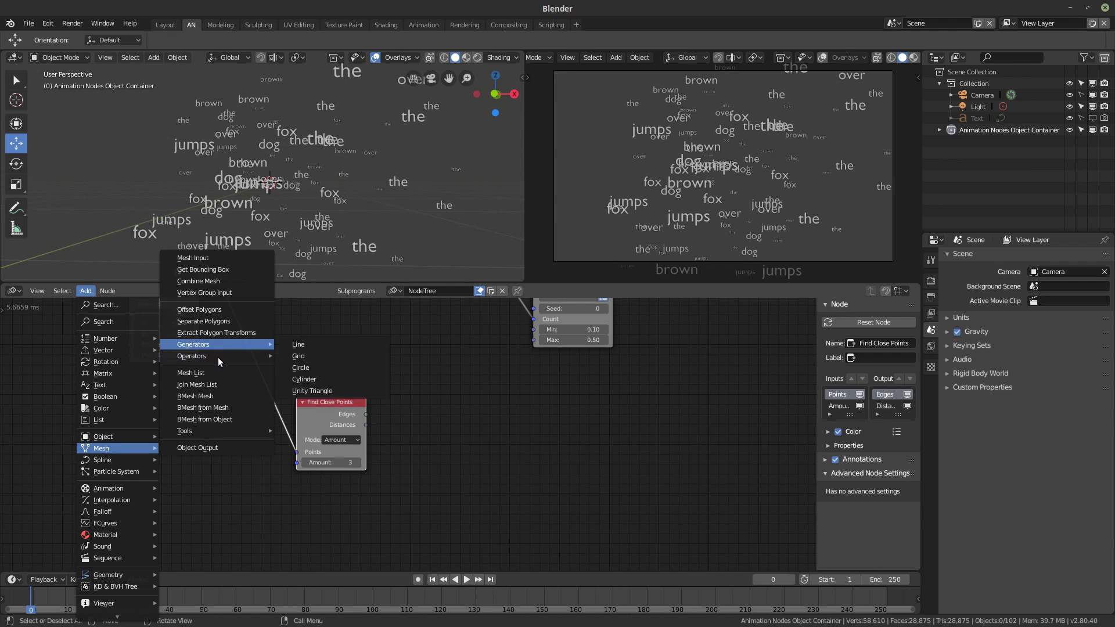
{"action": "left_click", "coordinate": [310, 368]}
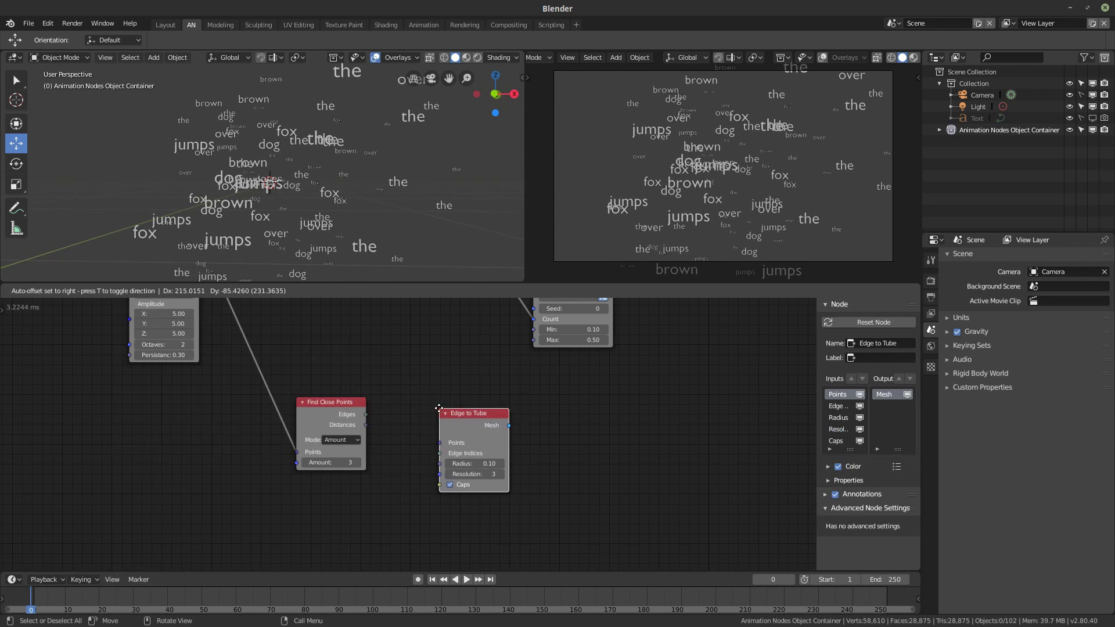
{"action": "left_click", "coordinate": [453, 434]}
- Connect Find Close Points' Edges to Edge to Tube's Edge Indices input and Vector Wiggle's Vectors to its Points input
{"action": "left_click_drag", "start_coordinate": [361, 417], "coordinate": [439, 453]}
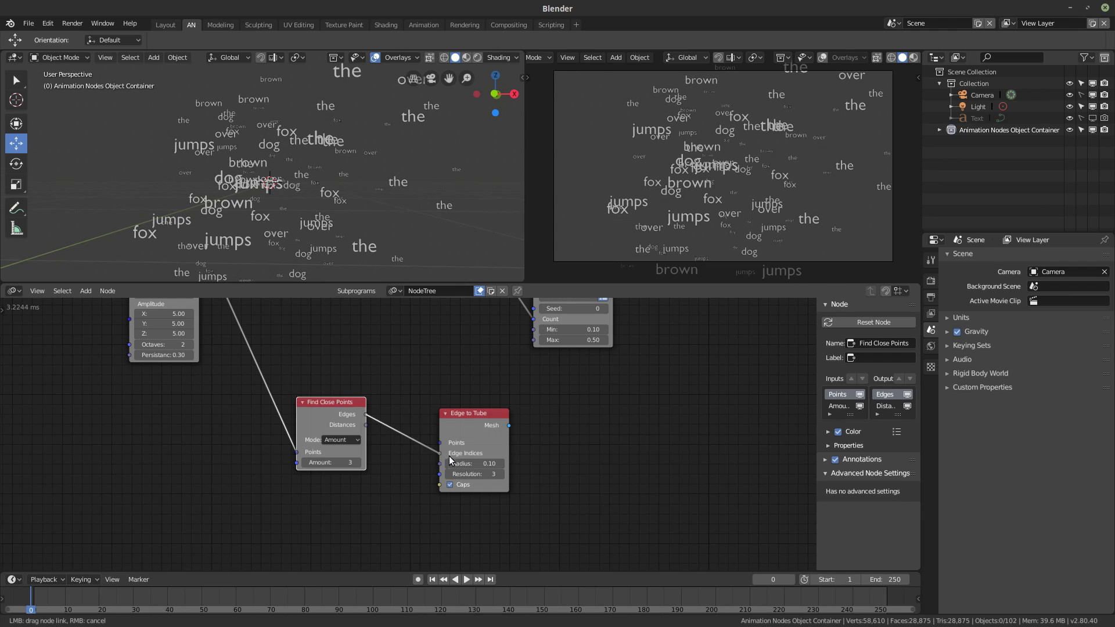
{"action": "middle_click_drag", "start_coordinate": [406, 391], "coordinate": [412, 470]}
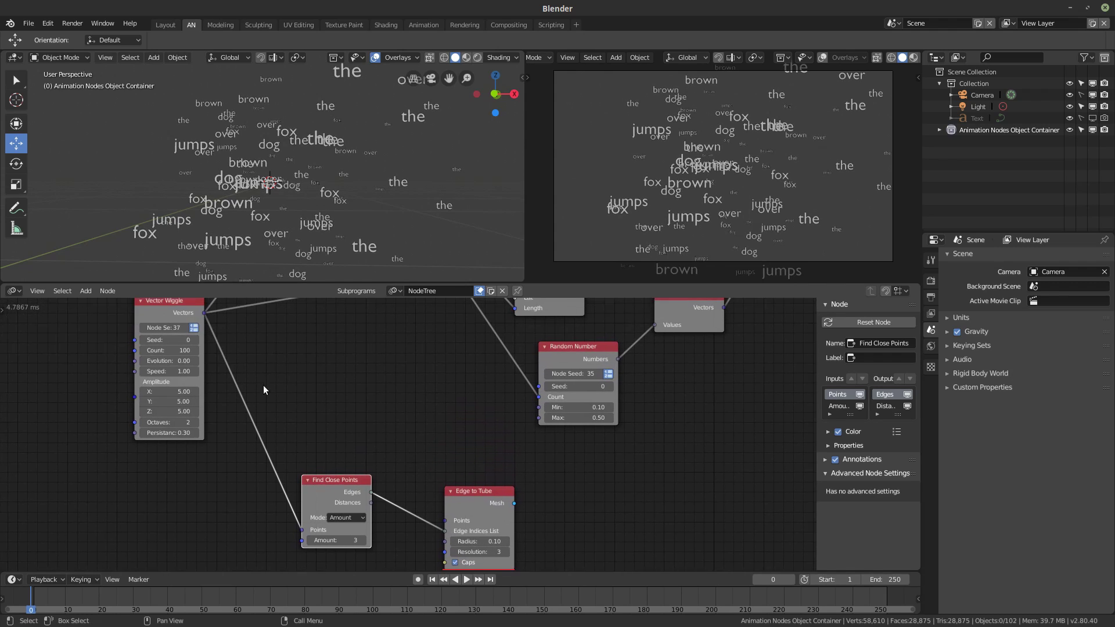
{"action": "left_click_drag", "start_coordinate": [206, 314], "coordinate": [446, 521]}
- Add a Mesh Object Output node beside the Edge to Tube node
{"action": "middle_click_drag", "start_coordinate": [582, 546], "coordinate": [539, 479]}
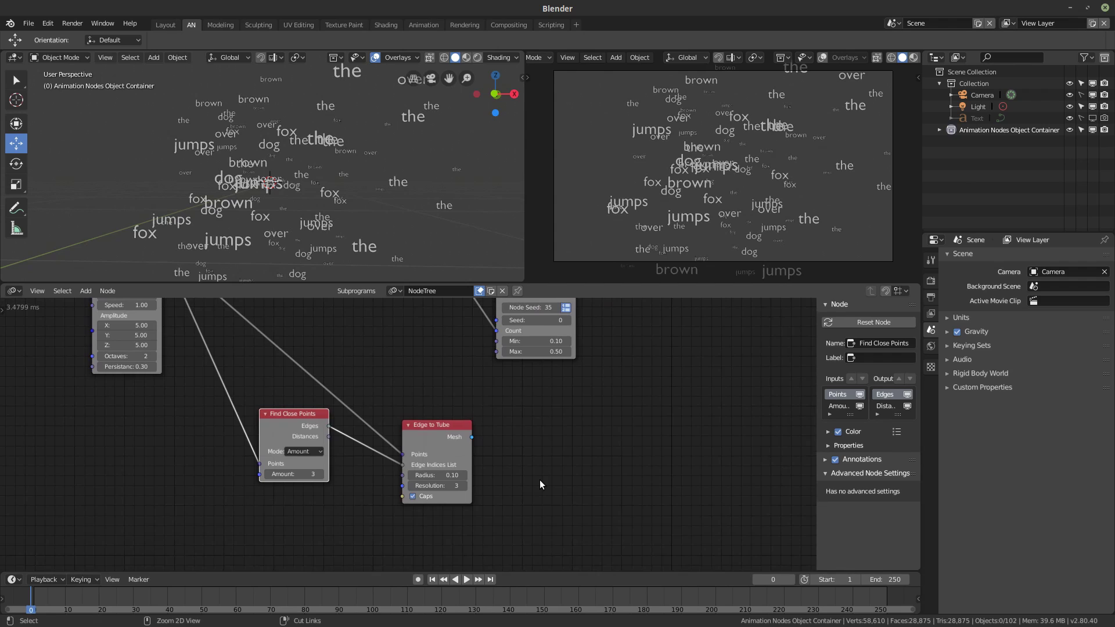
{"action": "key", "text": "ctrl+a"}
{"action": "type", "text": "mesh ob"}
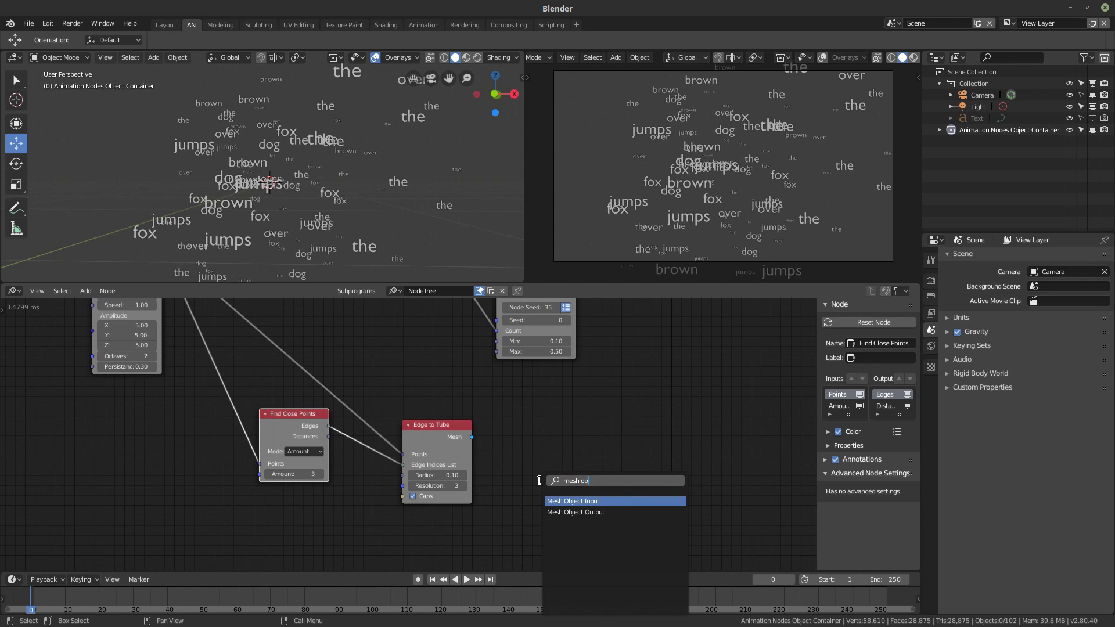
{"action": "key", "text": "Down"}
{"action": "key", "text": "Return"}
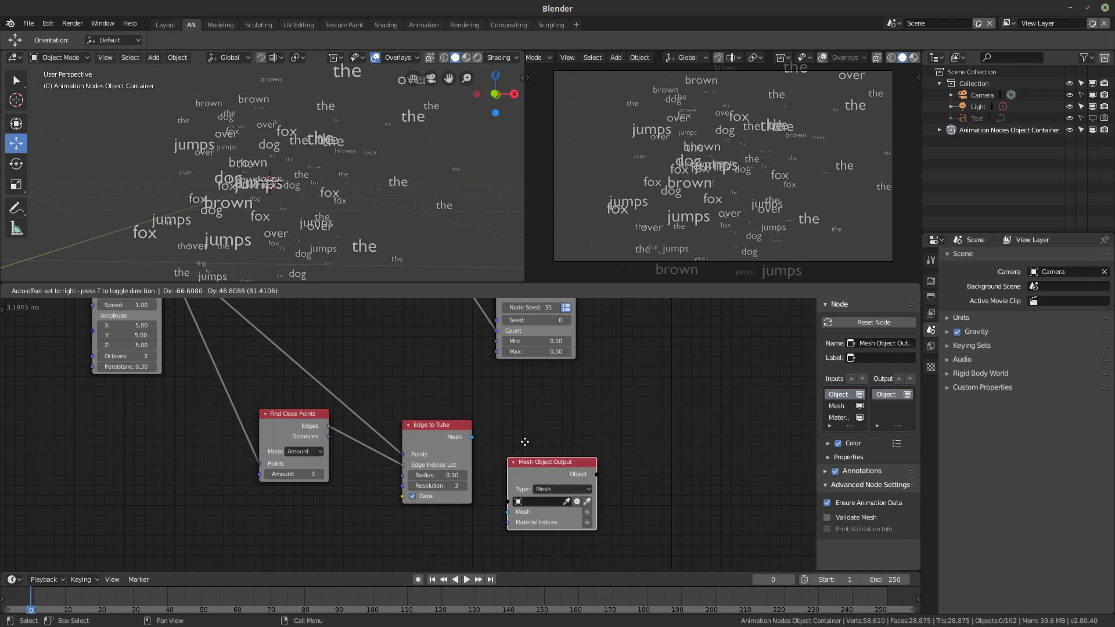
{"action": "left_click", "coordinate": [547, 409]}
- Feed the tube mesh into Mesh Object Output, create its target object with mesh output enabled, and move the node farther away
{"action": "left_click_drag", "start_coordinate": [472, 437], "coordinate": [547, 460]}
{"action": "left_click", "coordinate": [615, 449]}
{"action": "left_click", "coordinate": [626, 461]}
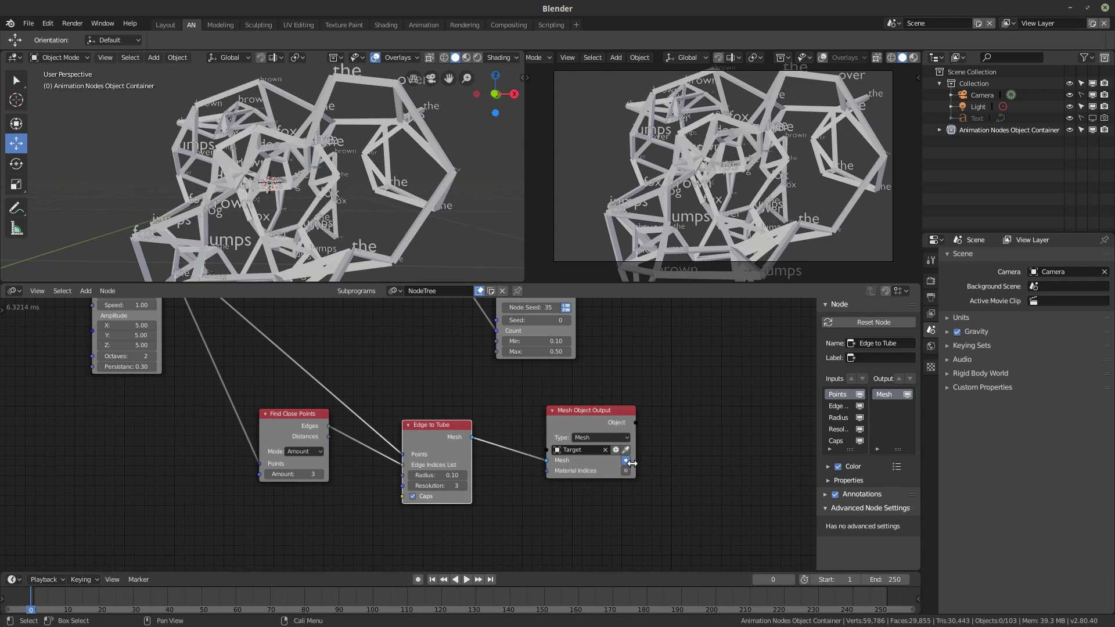
{"action": "left_click_drag", "start_coordinate": [590, 414], "coordinate": [673, 417]}
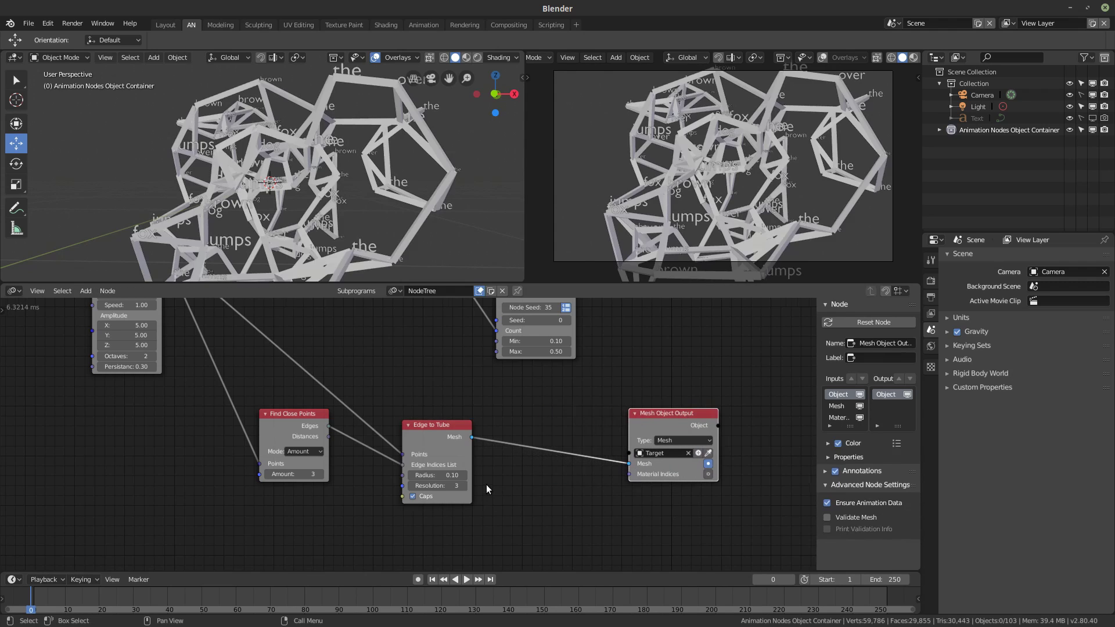
- Set the Edge to Tube node's Radius to 0.001
{"action": "scroll", "coordinate": [487, 485], "scroll_direction": "up", "scroll_amount": 3}
{"action": "left_click", "coordinate": [454, 485]}
{"action": "type", "text": "."}
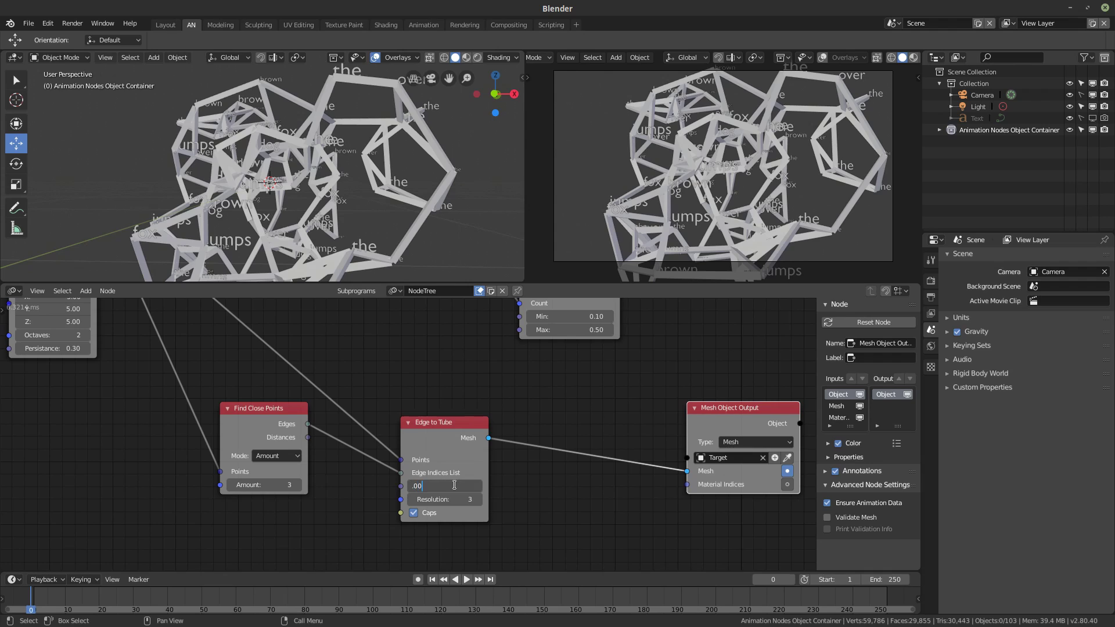
{"action": "key", "text": "Return"}
- Set the Edge to Tube node's Radius to 0.01 and check the thin tubes in the 3D view
{"action": "left_click", "coordinate": [455, 485]}
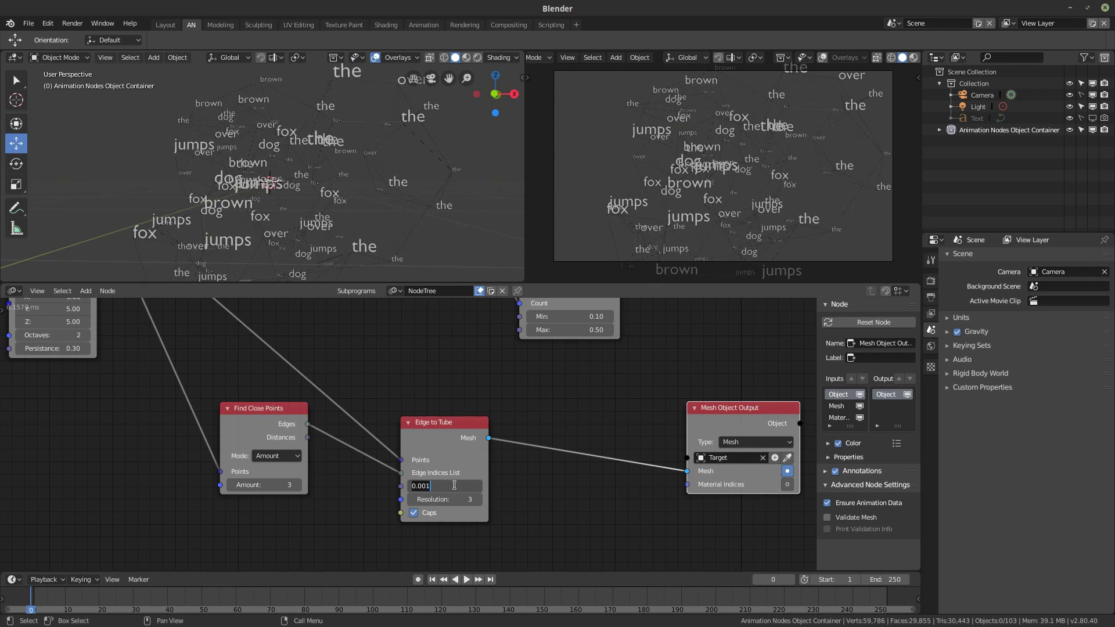
{"action": "type", "text": "0.01"}
{"action": "key", "text": "Return"}
{"action": "mouse_move", "coordinate": [284, 149]}
{"action": "middle_mouse_down"}
{"action": "mouse_move", "coordinate": [376, 143]}
{"action": "mouse_move", "coordinate": [294, 150]}
{"action": "middle_mouse_up"}
- Add a Time Info node and connect its Frame output to the Vector Wiggle node's Evolution input
{"action": "middle_click_drag", "start_coordinate": [116, 403], "coordinate": [410, 500]}
{"action": "scroll", "coordinate": [399, 486], "scroll_direction": "up", "scroll_amount": 3}
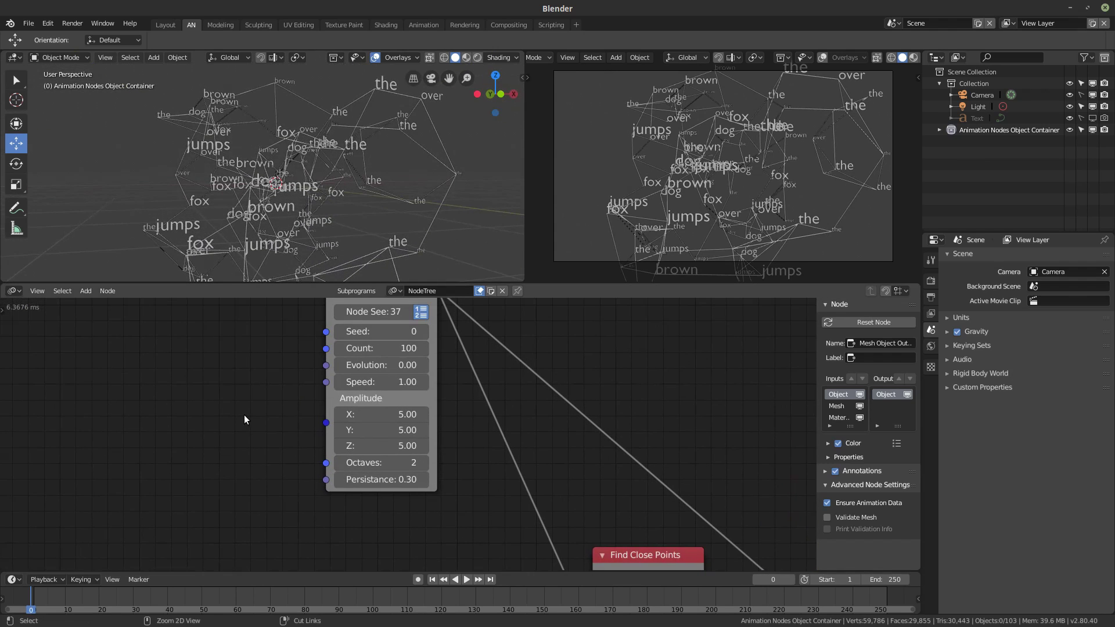
{"action": "key", "text": "ctrl+a"}
{"action": "type", "text": "time in"}
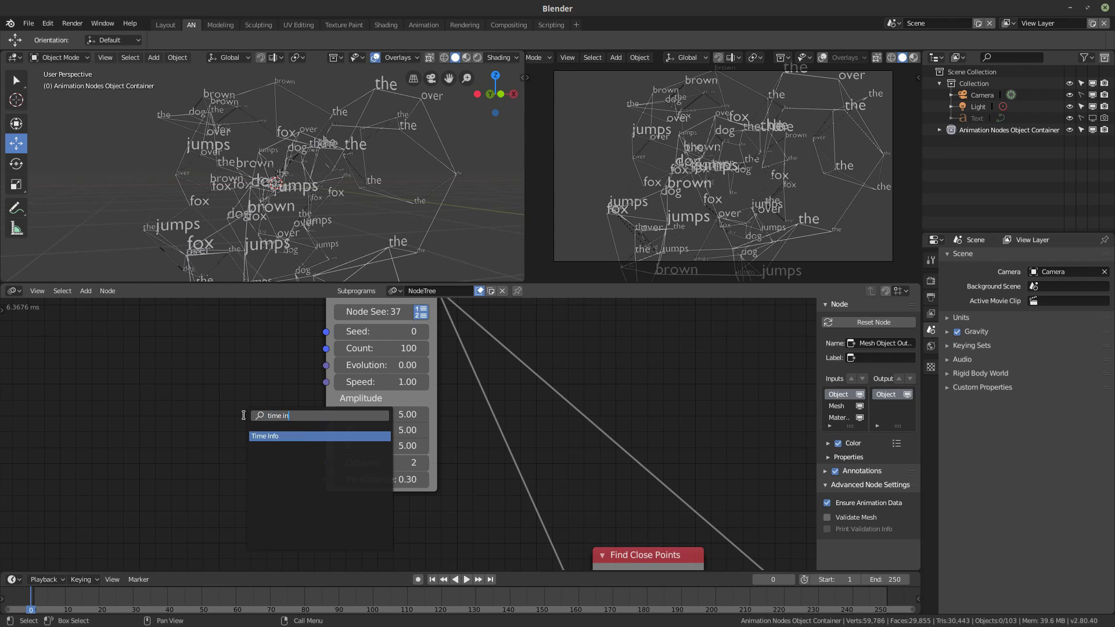
{"action": "key", "text": "Return"}
{"action": "left_click", "coordinate": [160, 349]}
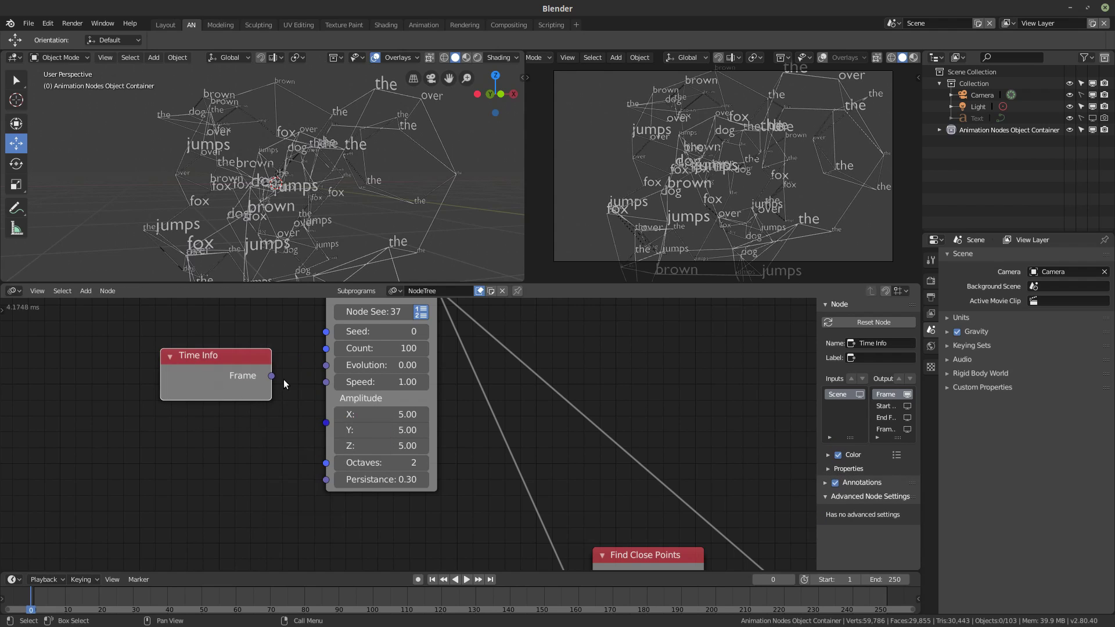
{"action": "left_click_drag", "start_coordinate": [271, 376], "coordinate": [325, 365]}
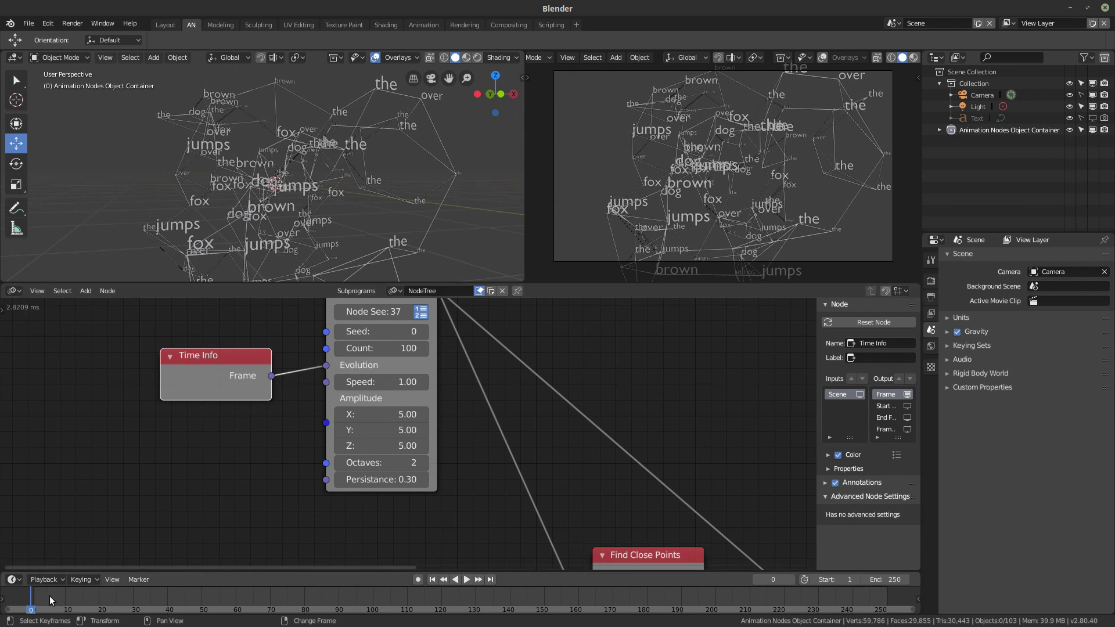
- Play and scrub the animation, examining the moving words and connecting tubes in the maximized 3D view
{"action": "key", "text": "space"}
{"action": "right_click_drag", "start_coordinate": [191, 590], "coordinate": [137, 592]}
{"action": "key", "text": "space"}
{"action": "key", "text": "ctrl+space"}
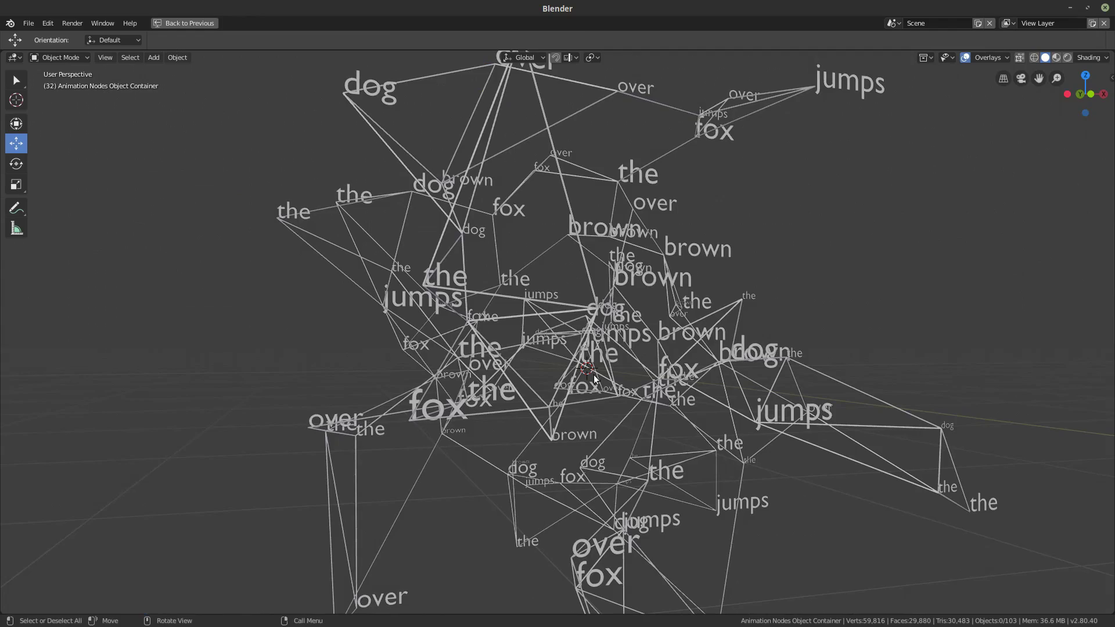
{"action": "scroll", "coordinate": [649, 374], "scroll_direction": "down", "scroll_amount": 2}
{"action": "middle_click_drag", "start_coordinate": [596, 350], "coordinate": [621, 354]}
{"action": "key", "text": "ctrl+s"}
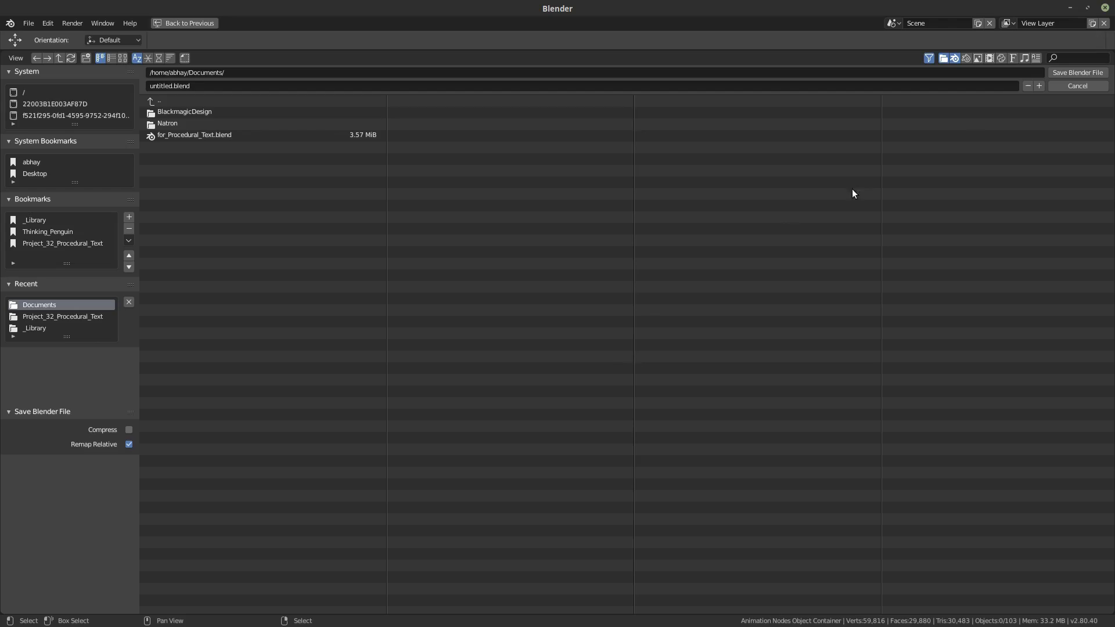
{"action": "left_click", "coordinate": [1078, 85]}
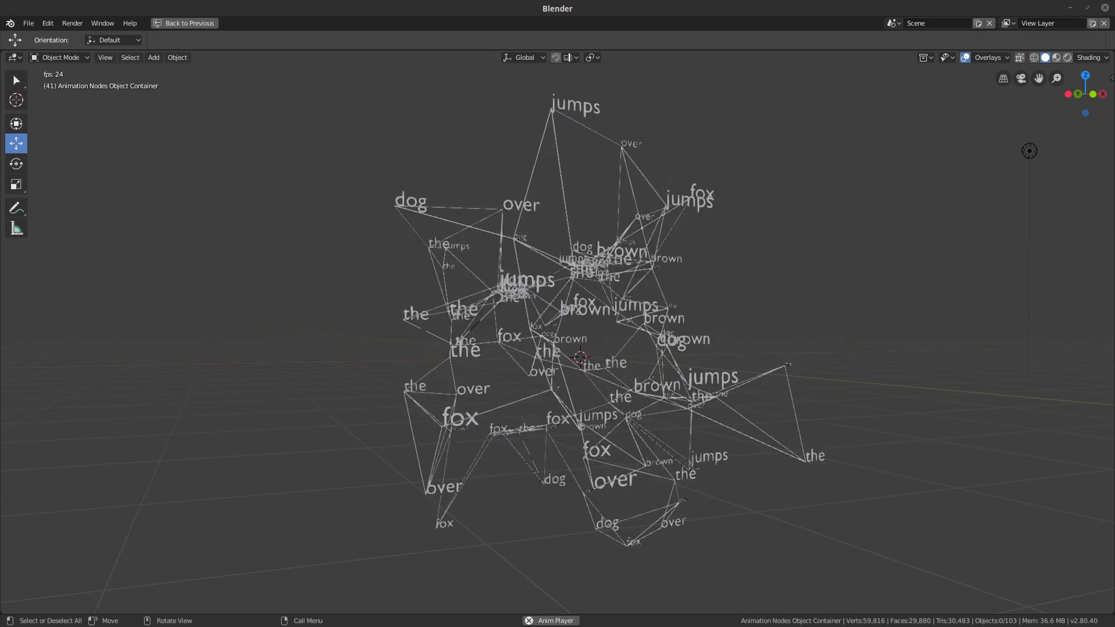
{"action": "key", "text": "ctrl+space"}
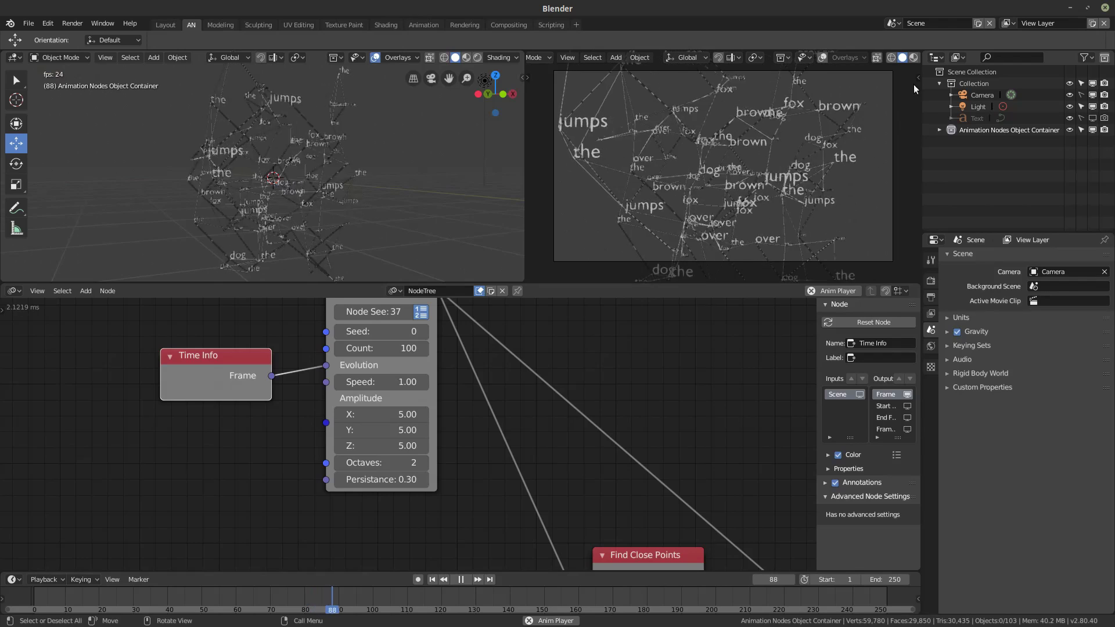